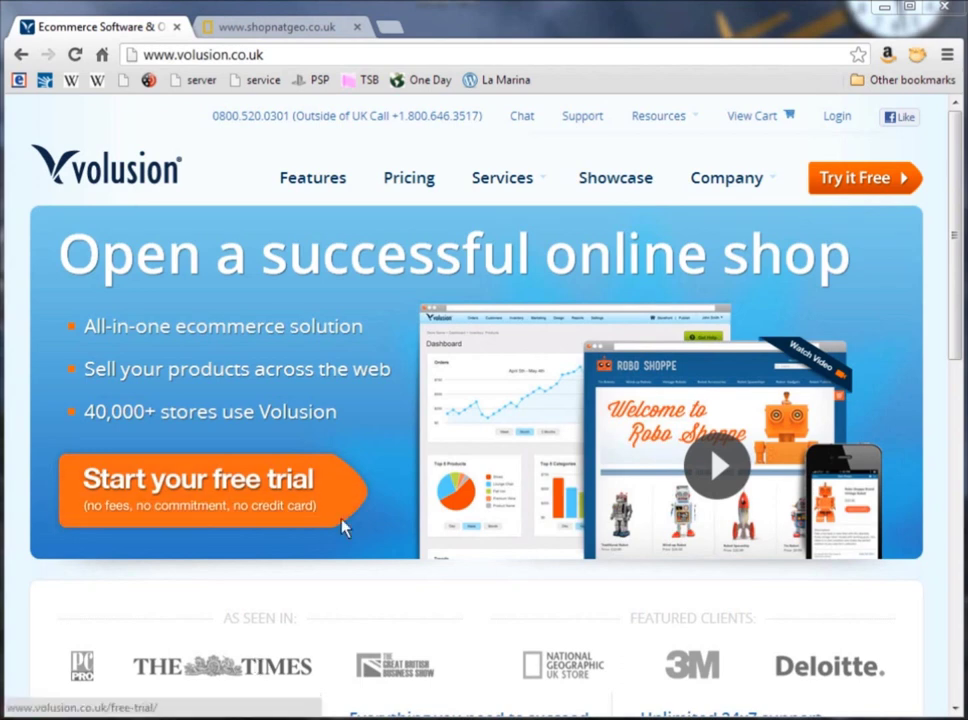
Open the Showcase client gallery and scroll through the sample store tiles, including National Geographic UK.
{"action": "left_click", "coordinate": [620, 178]}
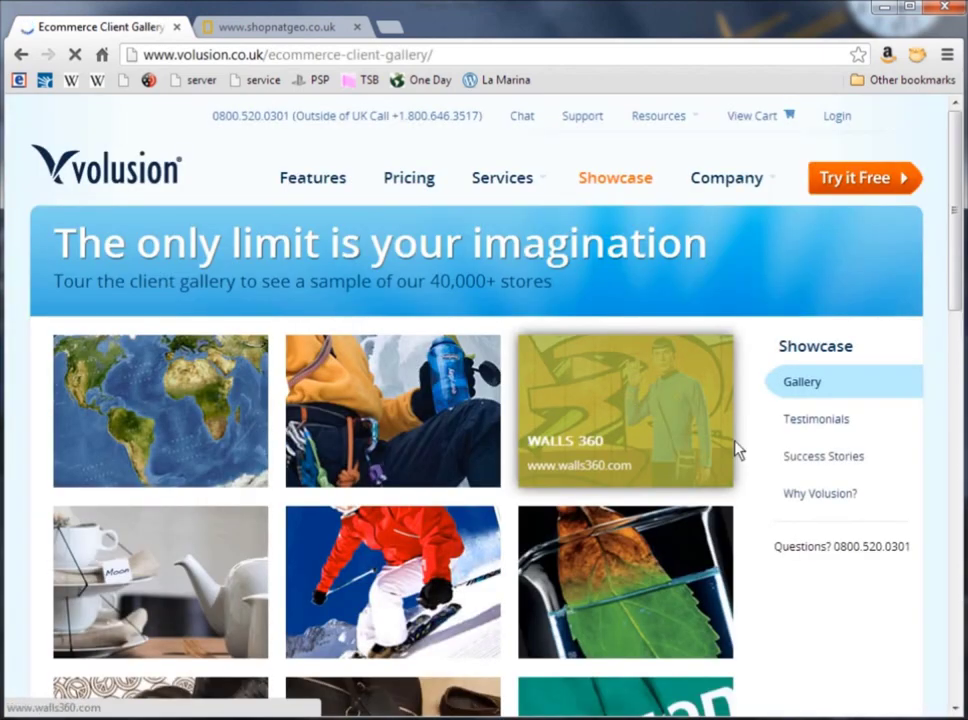
{"action": "scroll", "coordinate": [736, 448], "scroll_direction": "down", "scroll_amount": 5}
{"action": "scroll", "coordinate": [738, 450], "scroll_direction": "down", "scroll_amount": 4}
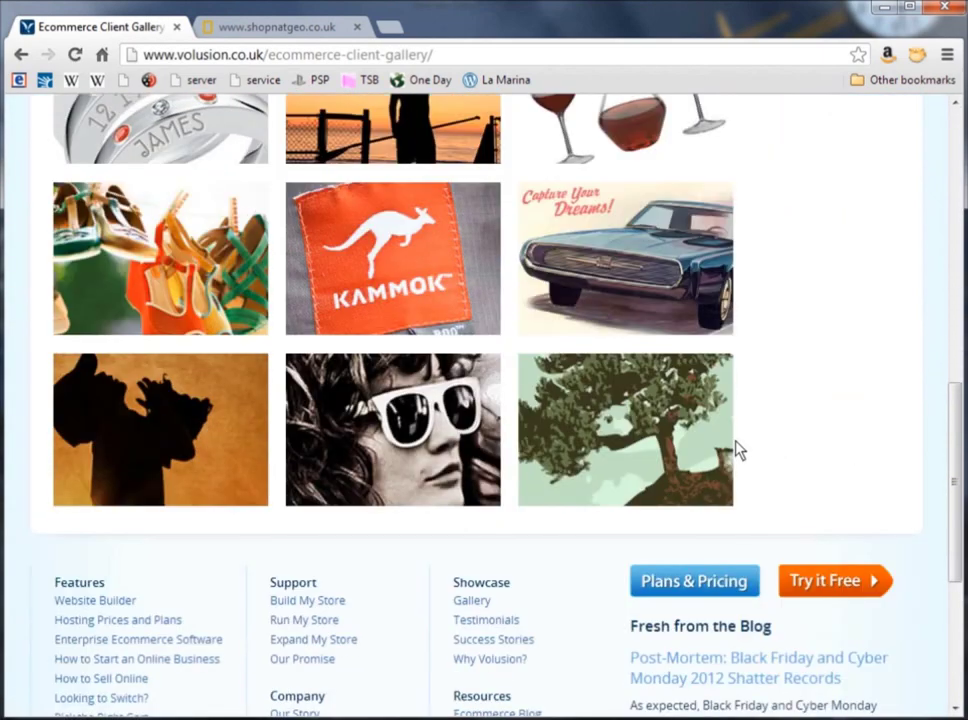
{"action": "scroll", "coordinate": [738, 450], "scroll_direction": "up", "scroll_amount": 8}
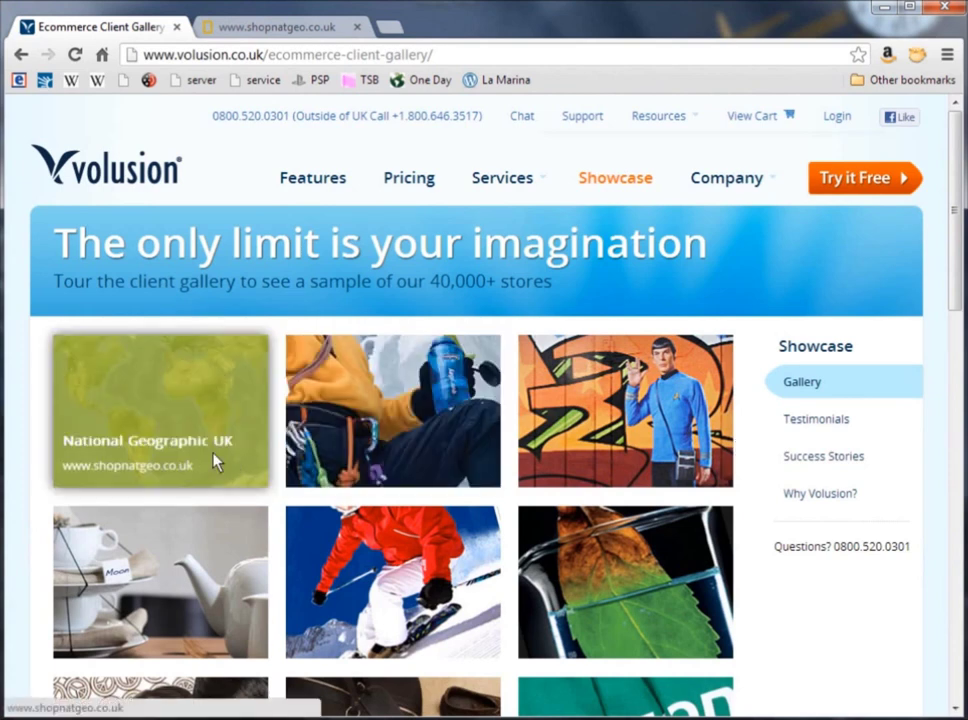
View the Great Migrations 3-DVD Set page in the National Geographic UK store, then return to the gallery.
{"action": "left_click", "coordinate": [333, 36]}
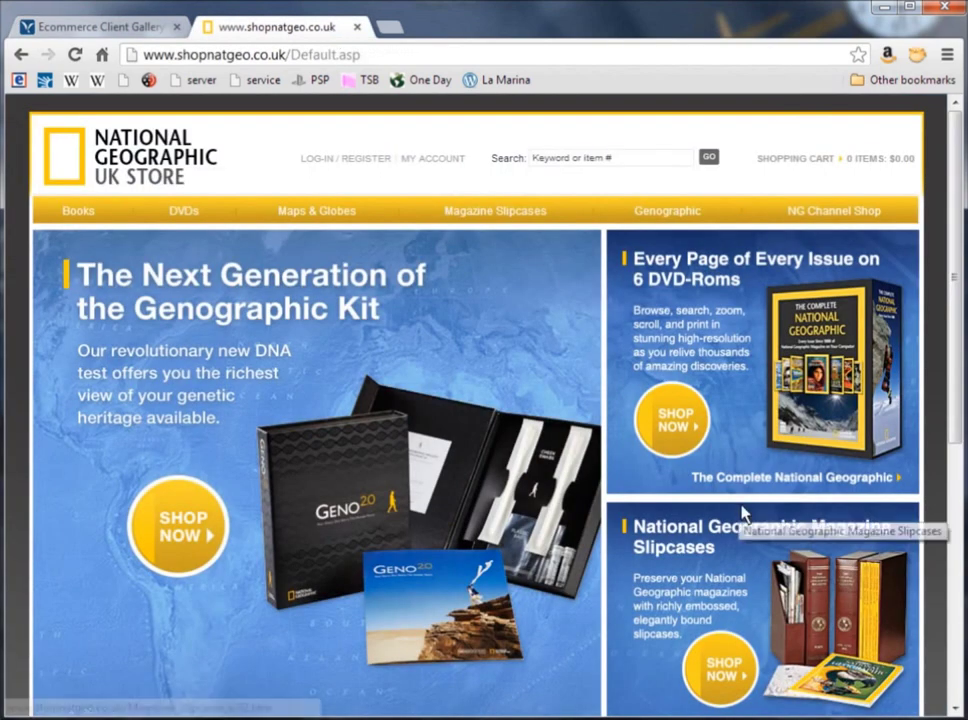
{"action": "scroll", "coordinate": [741, 512], "scroll_direction": "down", "scroll_amount": 2}
{"action": "scroll", "coordinate": [741, 512], "scroll_direction": "down", "scroll_amount": 5}
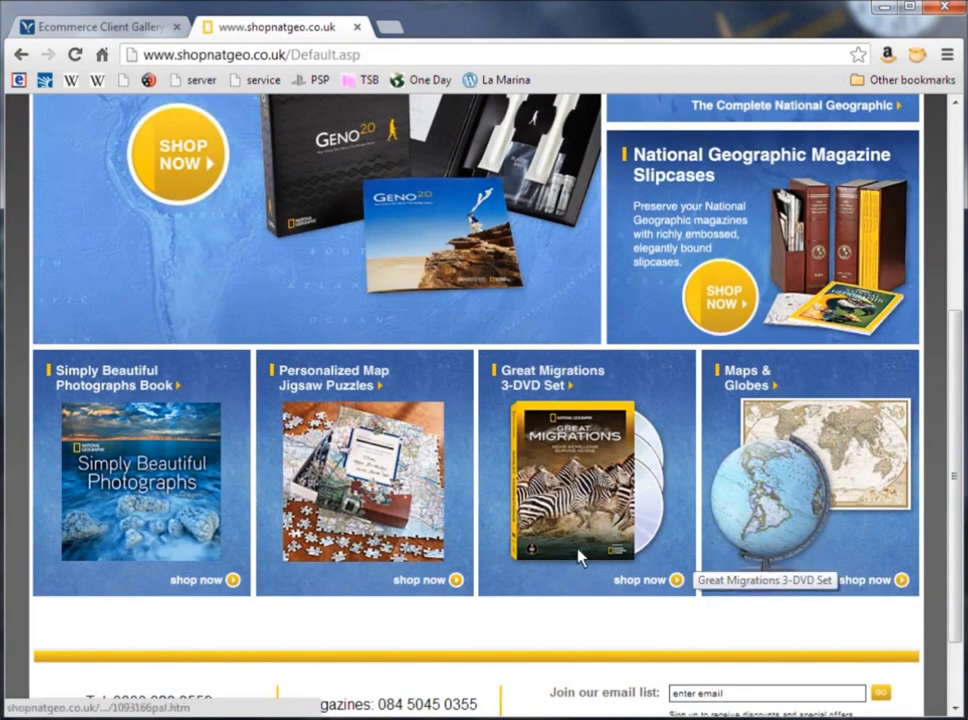
{"action": "left_click", "coordinate": [648, 579]}
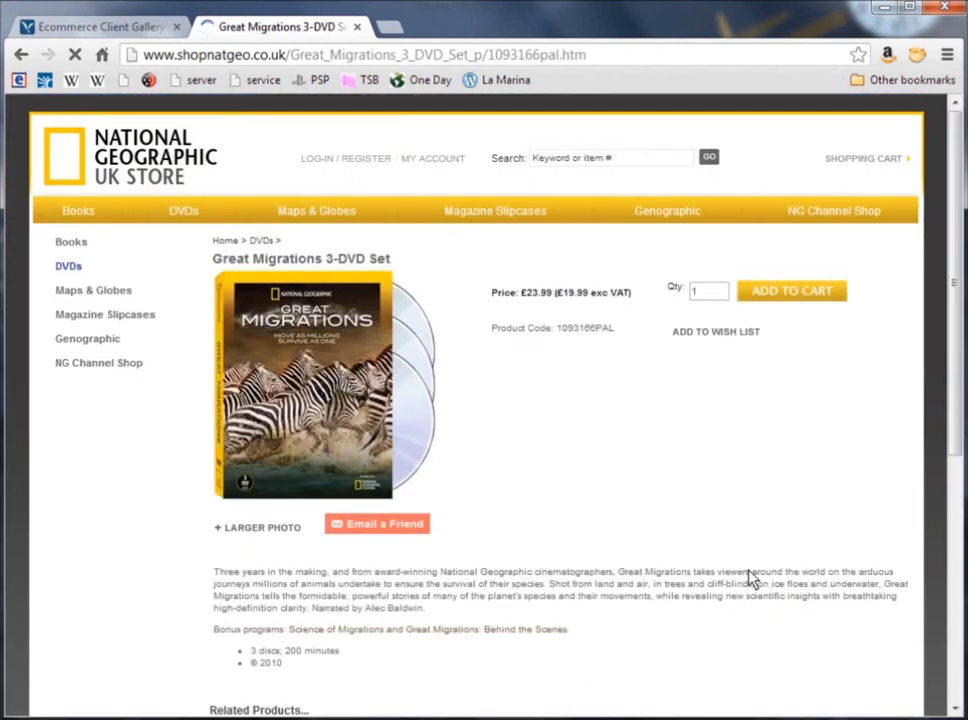
{"action": "scroll", "coordinate": [641, 503], "scroll_direction": "down", "scroll_amount": 5}
{"action": "scroll", "coordinate": [641, 503], "scroll_direction": "down", "scroll_amount": 5}
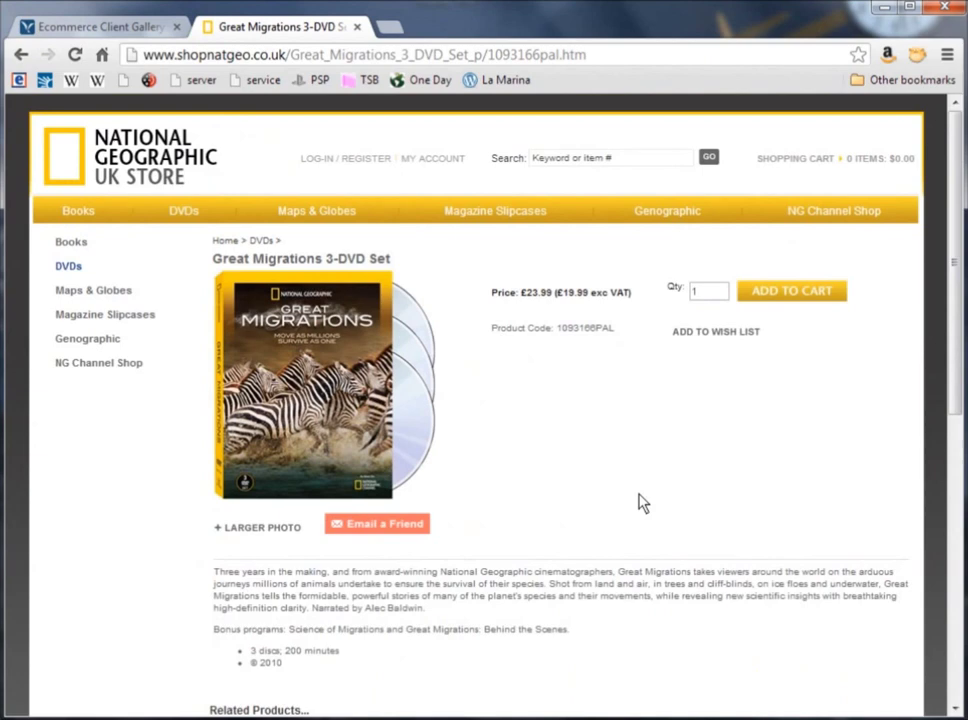
{"action": "left_click", "coordinate": [127, 33]}
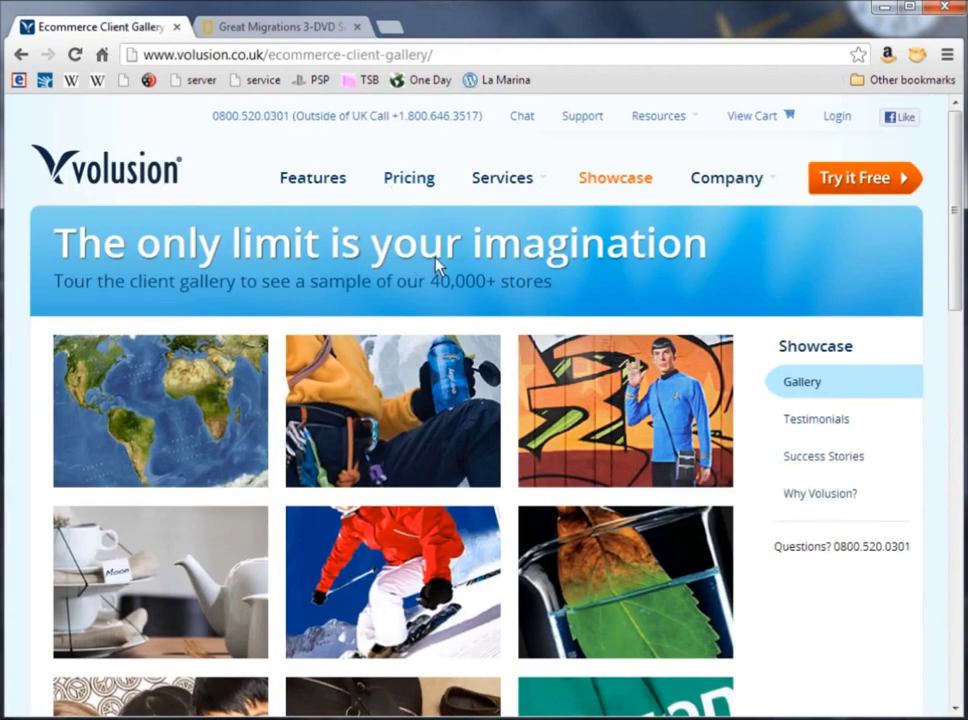
Review the Mini-to-Platinum plan prices and start the free 14-day trial sign-up.
{"action": "left_click", "coordinate": [420, 190]}
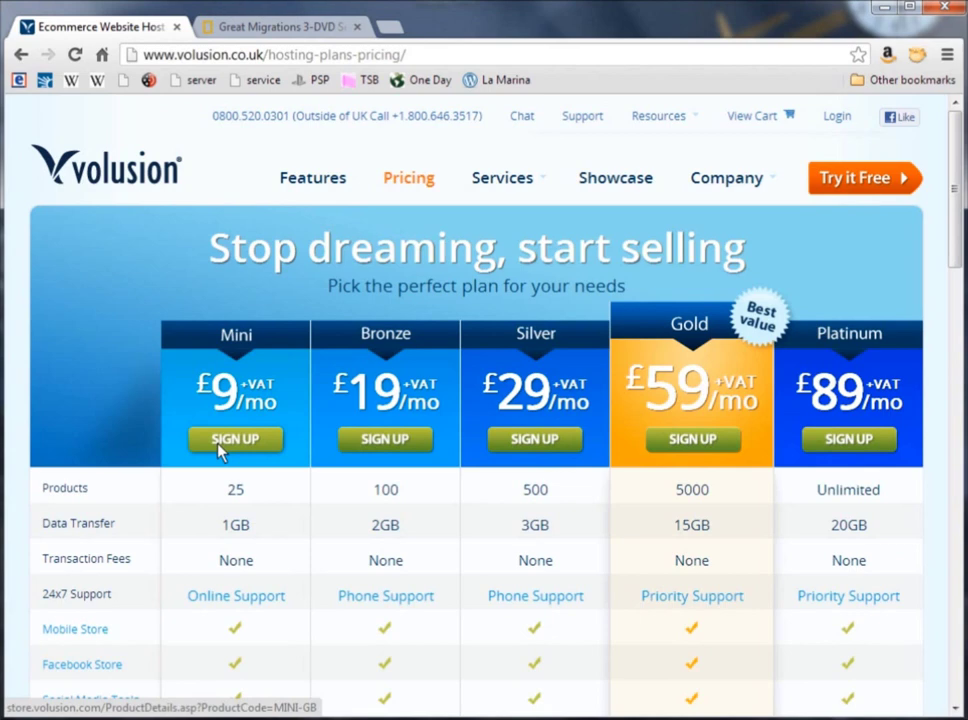
{"action": "left_click", "coordinate": [875, 187]}
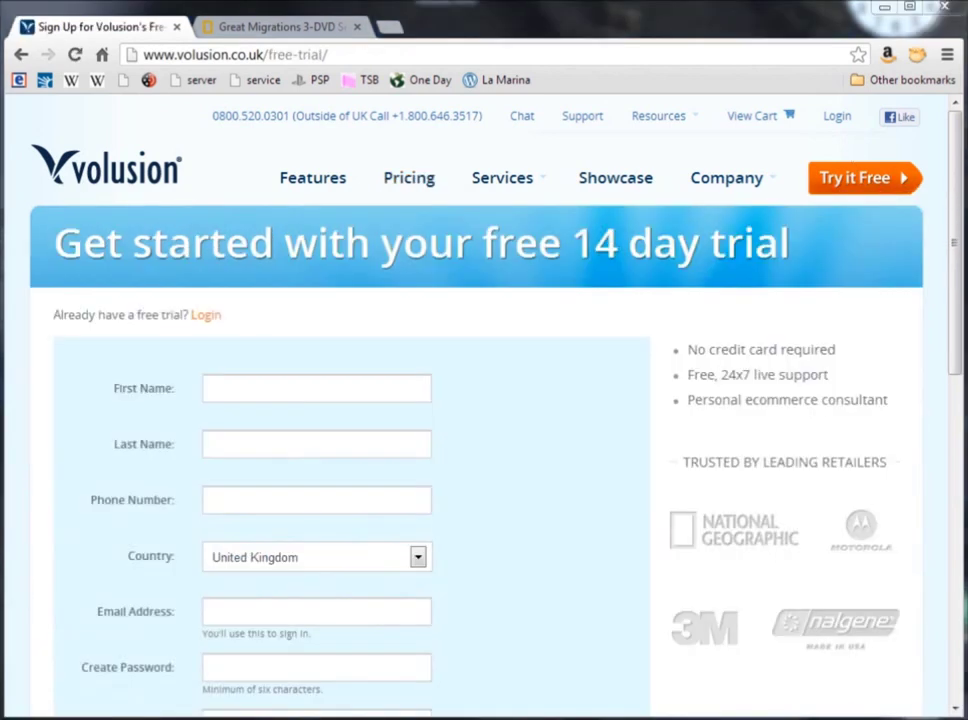
Fill in the trial sign-up form with the user's name and details and start the trial.
{"action": "left_click", "coordinate": [240, 395]}
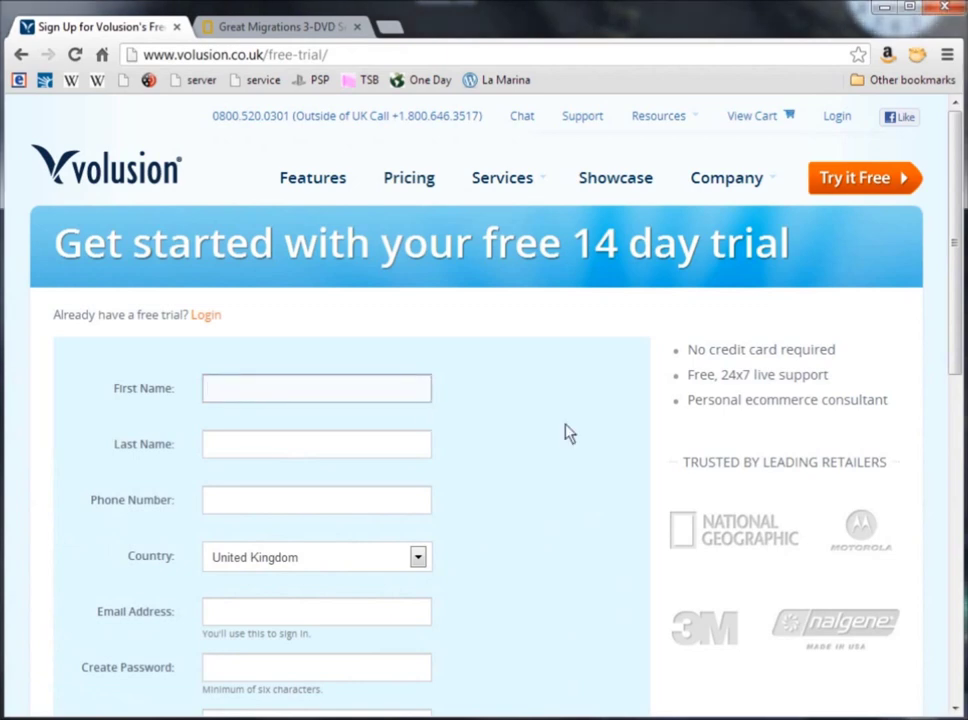
{"action": "type", "text": "Jarek"}
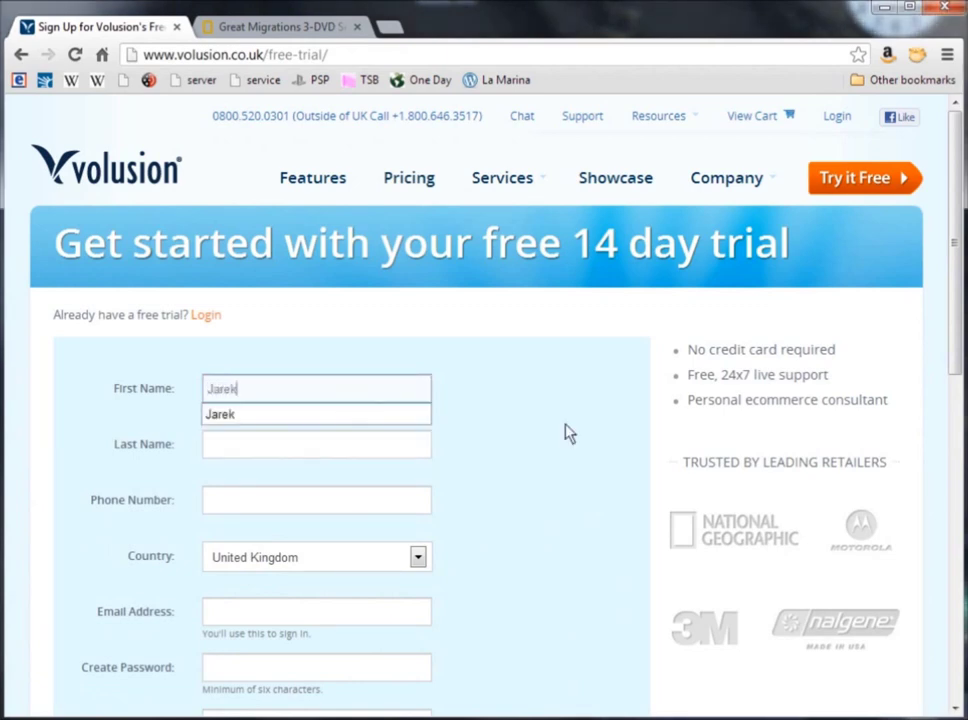
{"action": "key", "text": "Tab"}
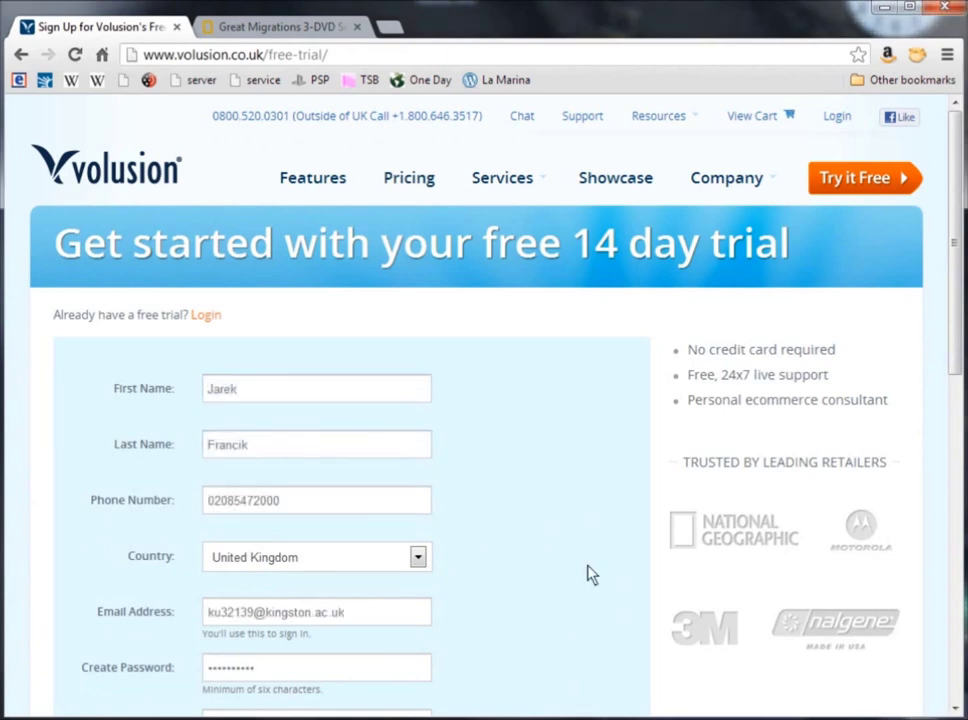
{"action": "scroll", "coordinate": [553, 606], "scroll_direction": "down", "scroll_amount": 3}
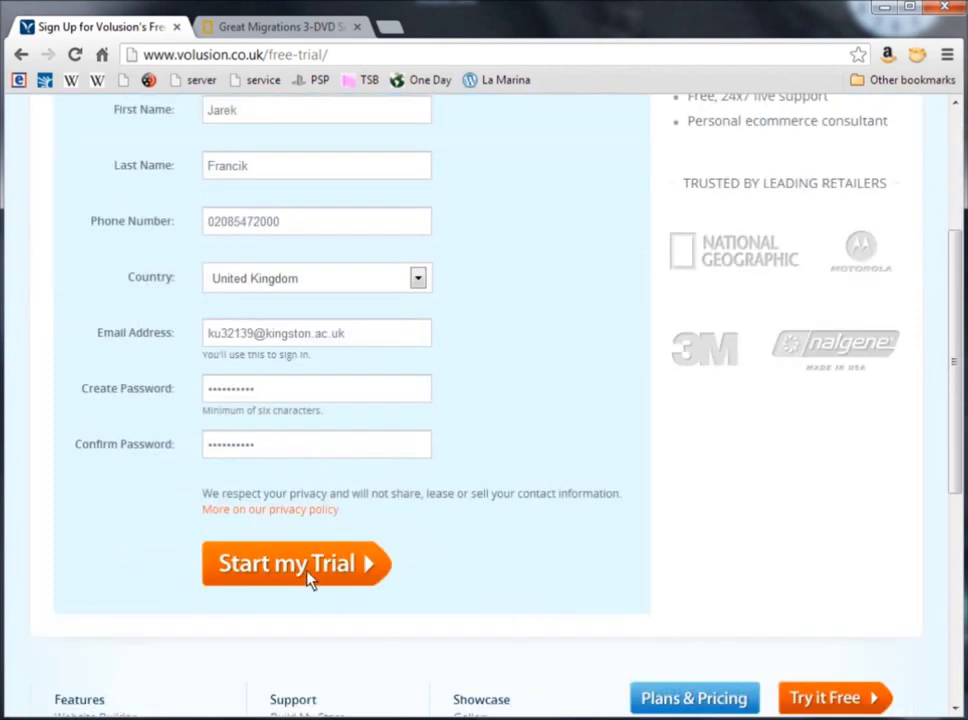
{"action": "left_click", "coordinate": [309, 580]}
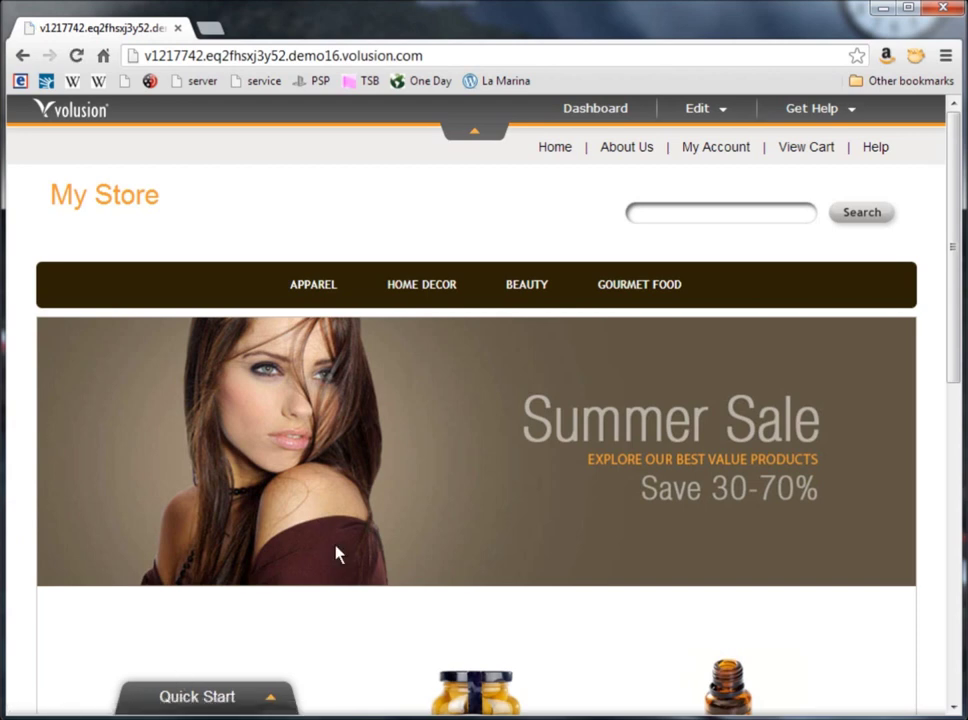
Browse the My Store homepage and the women's apparel products.
{"action": "scroll", "coordinate": [337, 555], "scroll_direction": "down", "scroll_amount": 2}
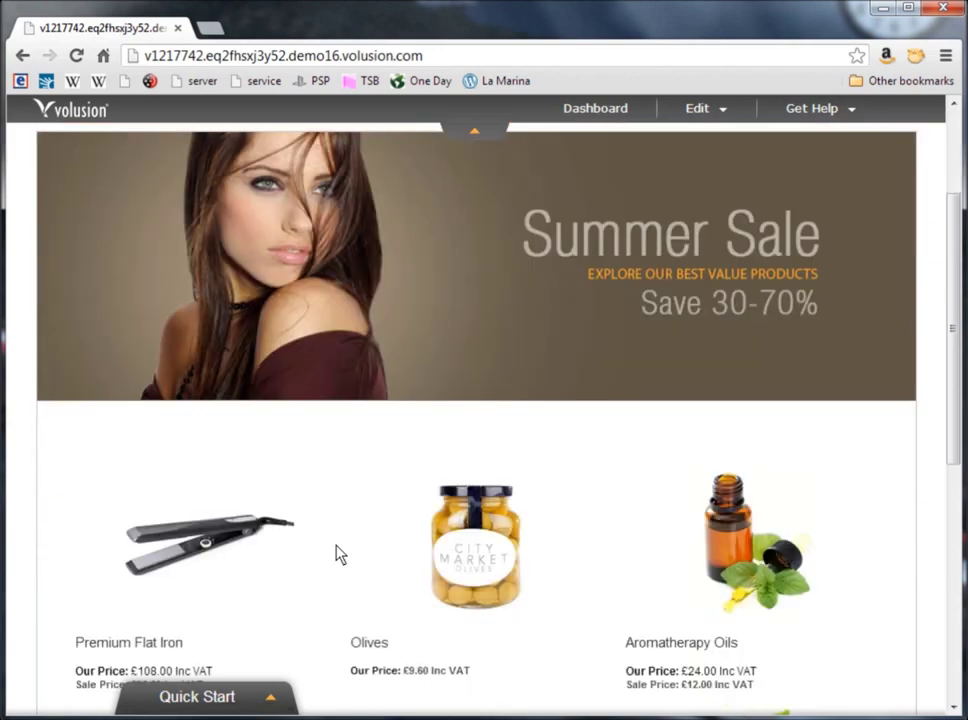
{"action": "scroll", "coordinate": [337, 555], "scroll_direction": "down", "scroll_amount": 4}
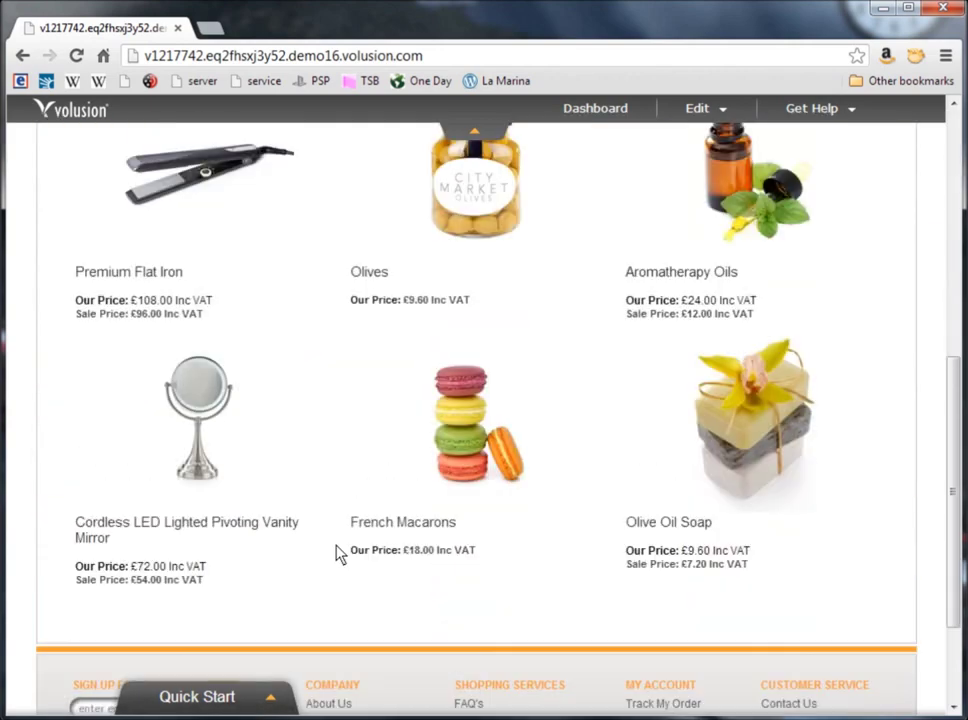
{"action": "scroll", "coordinate": [337, 555], "scroll_direction": "down", "scroll_amount": 2}
{"action": "scroll", "coordinate": [337, 555], "scroll_direction": "up", "scroll_amount": 2}
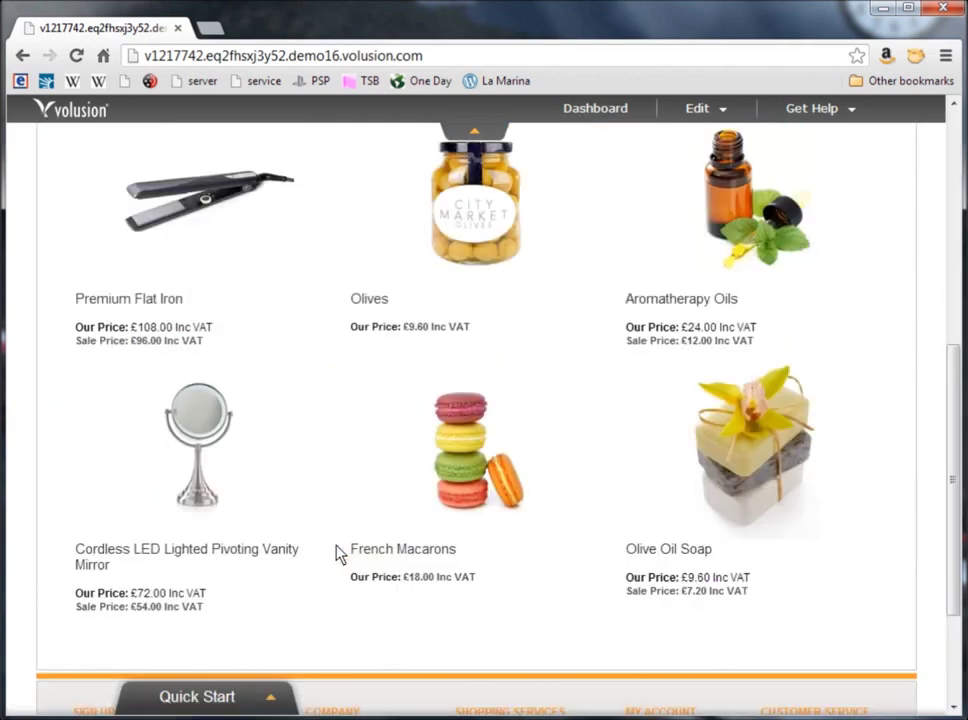
{"action": "scroll", "coordinate": [337, 555], "scroll_direction": "up", "scroll_amount": 4}
{"action": "scroll", "coordinate": [337, 555], "scroll_direction": "down", "scroll_amount": 1}
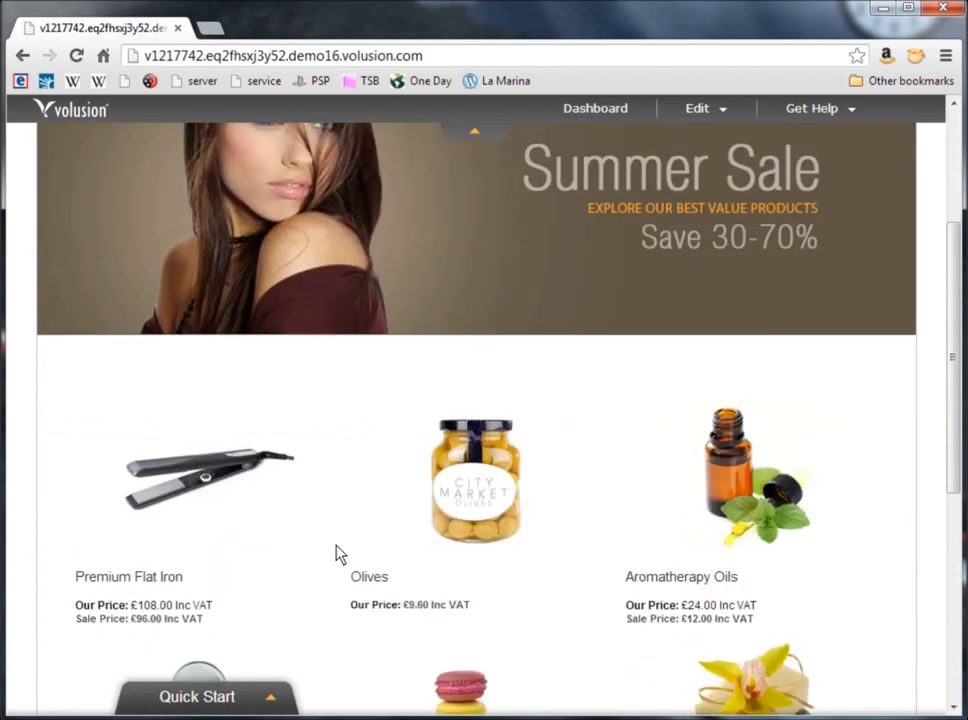
{"action": "scroll", "coordinate": [337, 555], "scroll_direction": "up", "scroll_amount": 3}
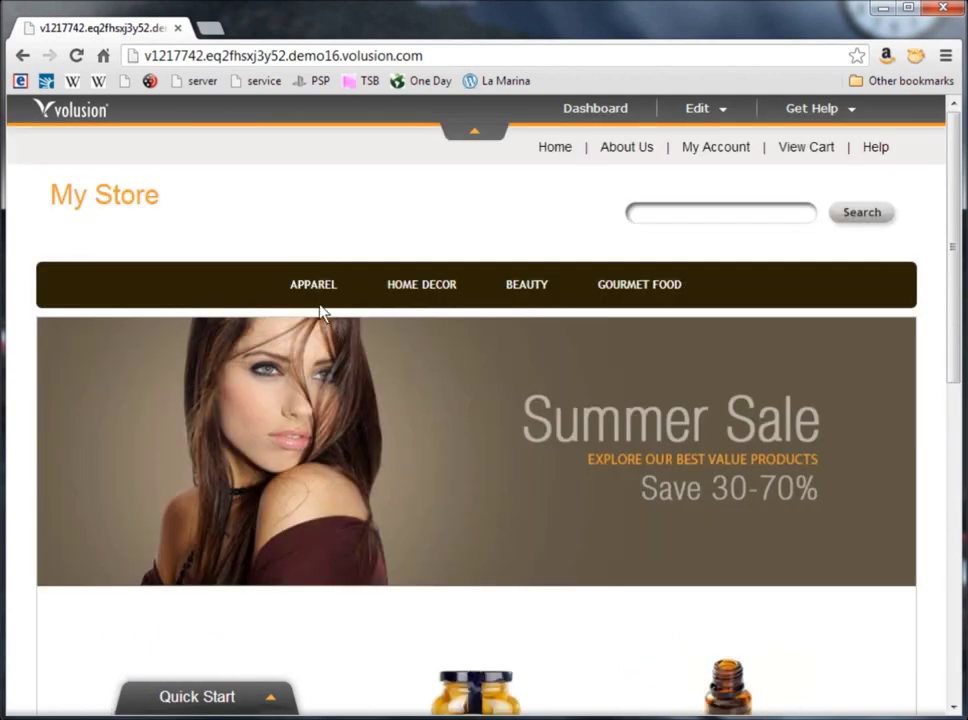
{"action": "left_click", "coordinate": [295, 316]}
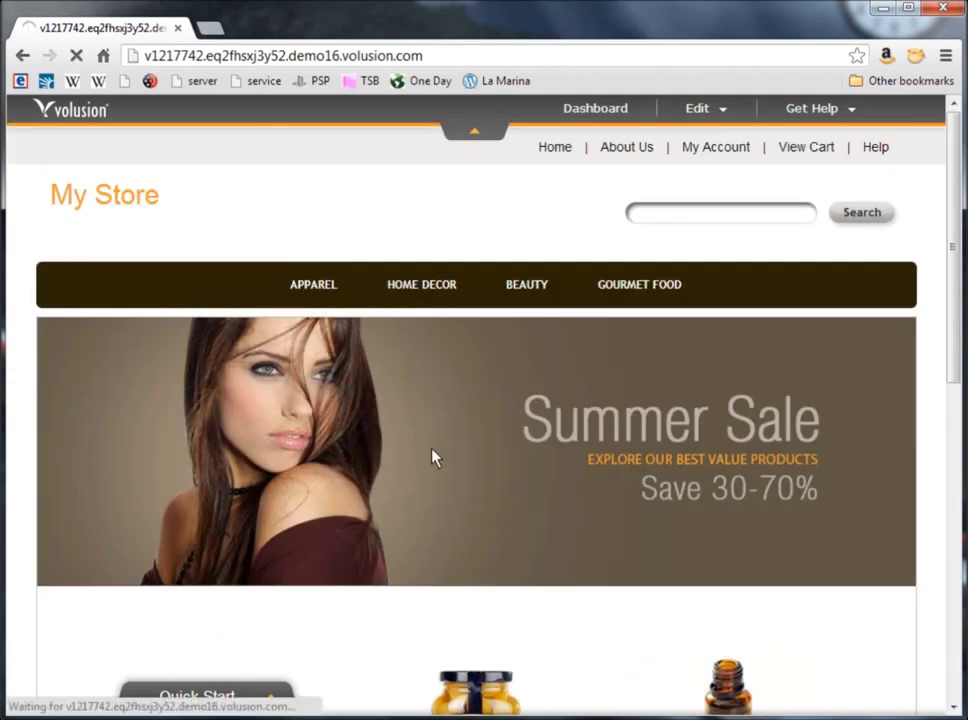
{"action": "scroll", "coordinate": [533, 518], "scroll_direction": "down", "scroll_amount": 5}
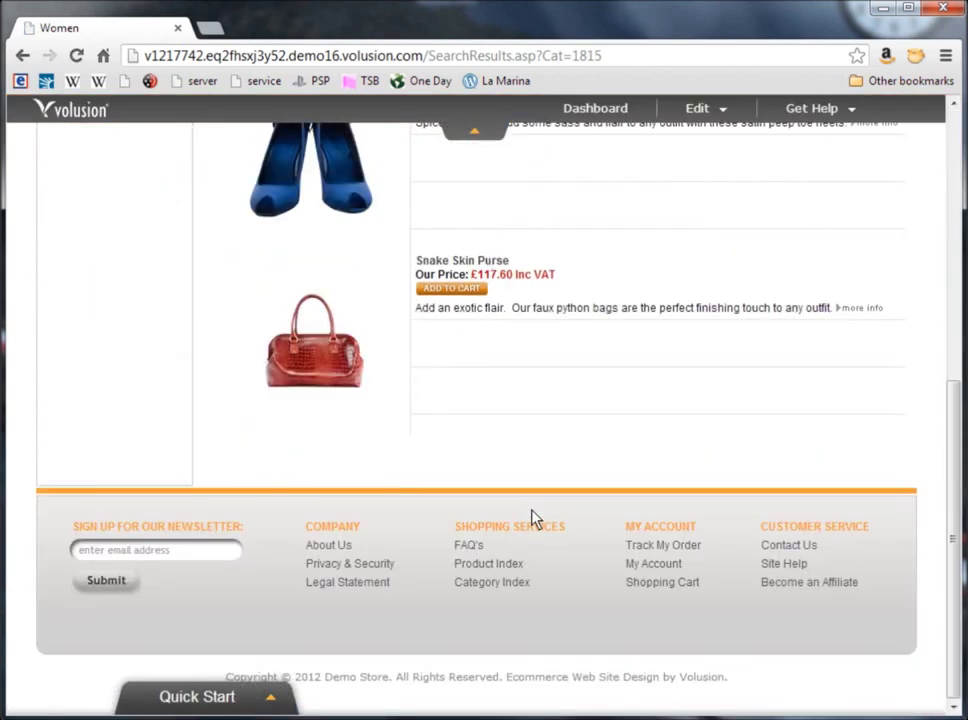
{"action": "scroll", "coordinate": [533, 518], "scroll_direction": "up", "scroll_amount": 5}
Browse Home Decor furniture and keep shopping once the Lounge Chair is in the cart.
{"action": "left_click", "coordinate": [421, 315]}
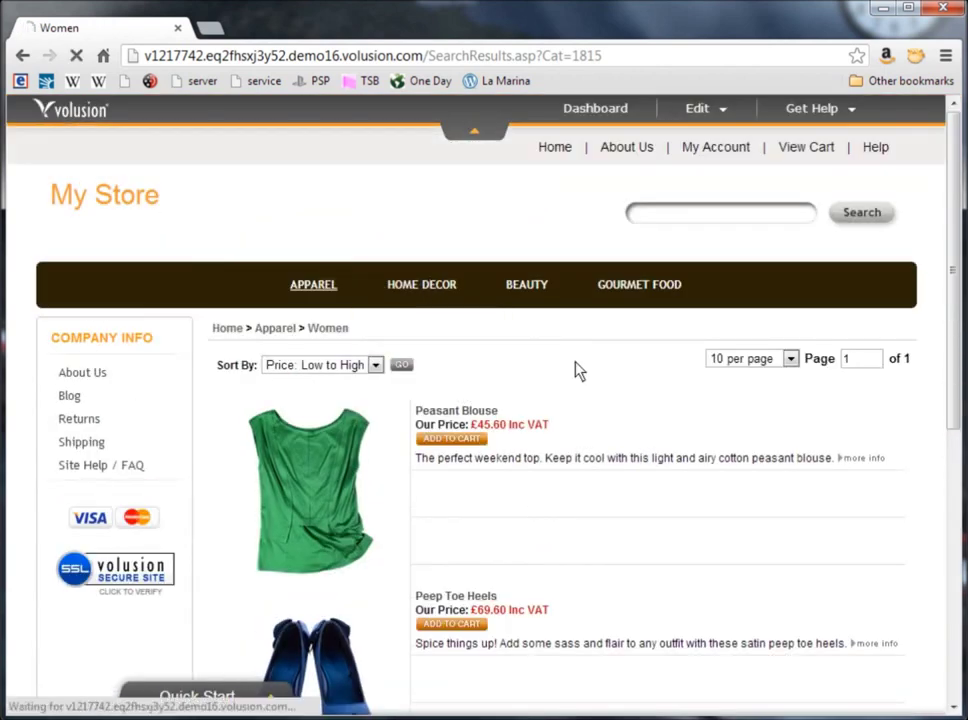
{"action": "scroll", "coordinate": [672, 455], "scroll_direction": "down", "scroll_amount": 2}
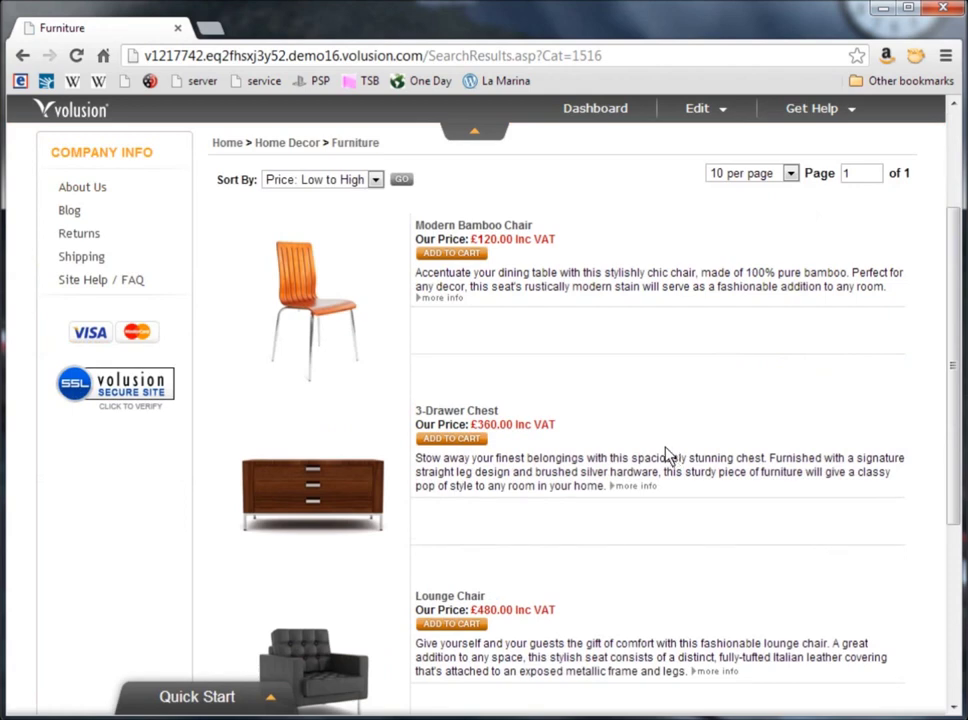
{"action": "scroll", "coordinate": [668, 455], "scroll_direction": "down", "scroll_amount": 1}
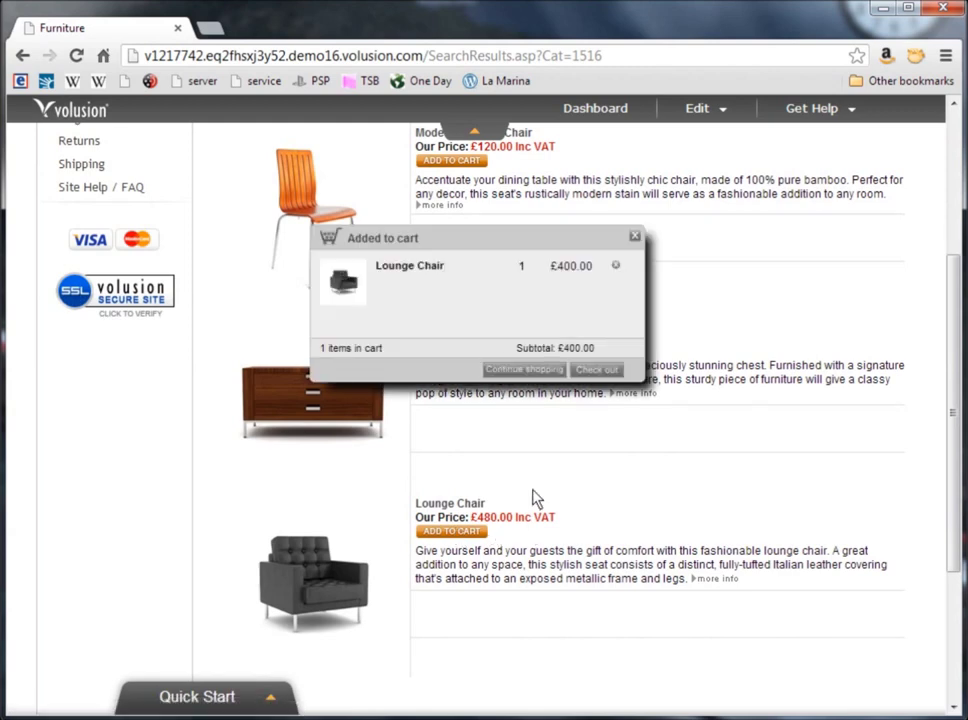
{"action": "left_click", "coordinate": [530, 370]}
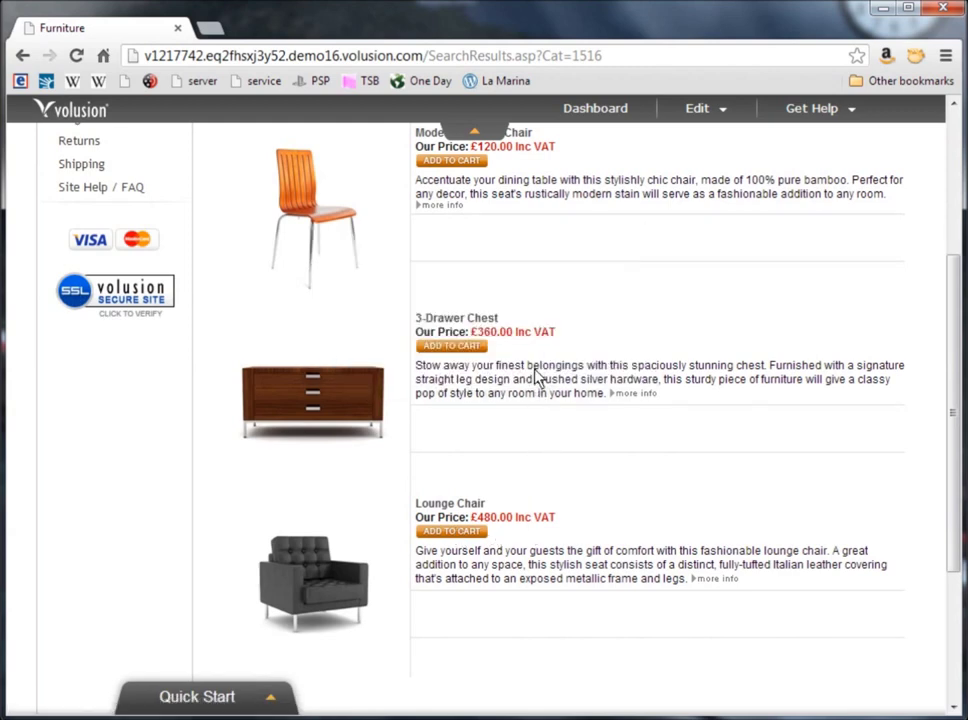
{"action": "scroll", "coordinate": [537, 378], "scroll_direction": "up", "scroll_amount": 3}
Add the £6.00 Local Wildflower Honey from Gourmet Food to the cart and view the cart.
{"action": "mouse_move", "coordinate": [616, 290]}
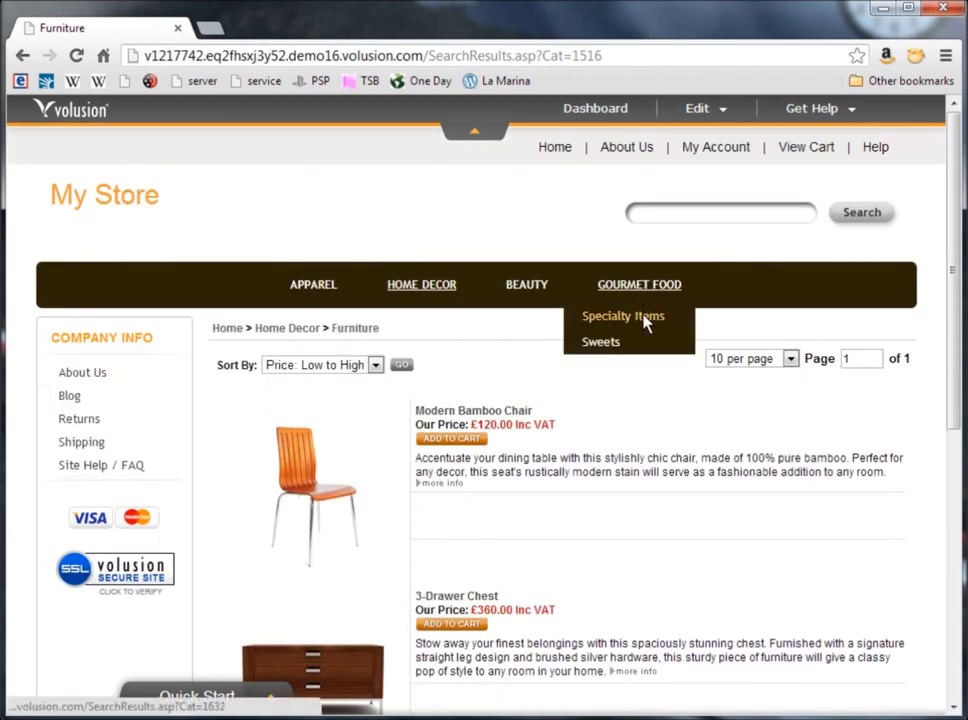
{"action": "left_click", "coordinate": [643, 318]}
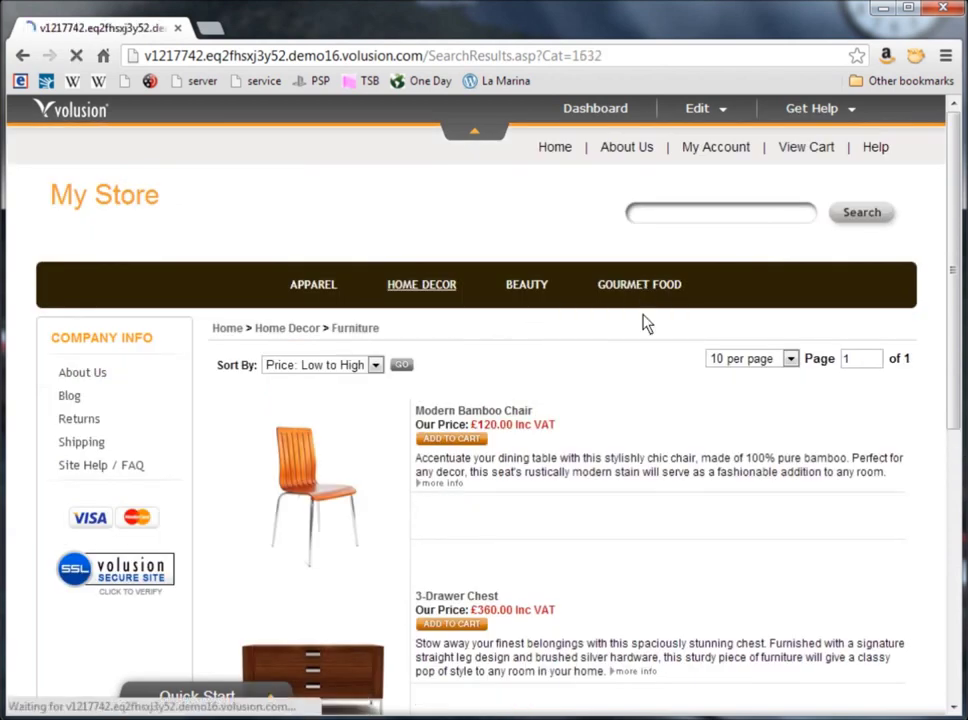
{"action": "scroll", "coordinate": [623, 535], "scroll_direction": "down", "scroll_amount": 1}
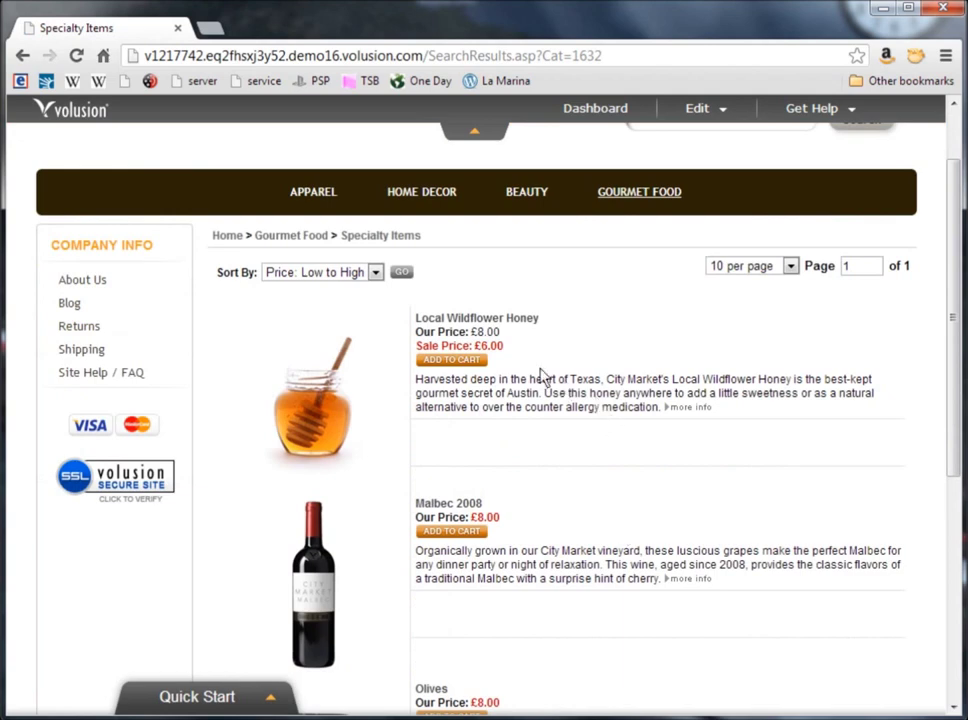
{"action": "left_click", "coordinate": [449, 368]}
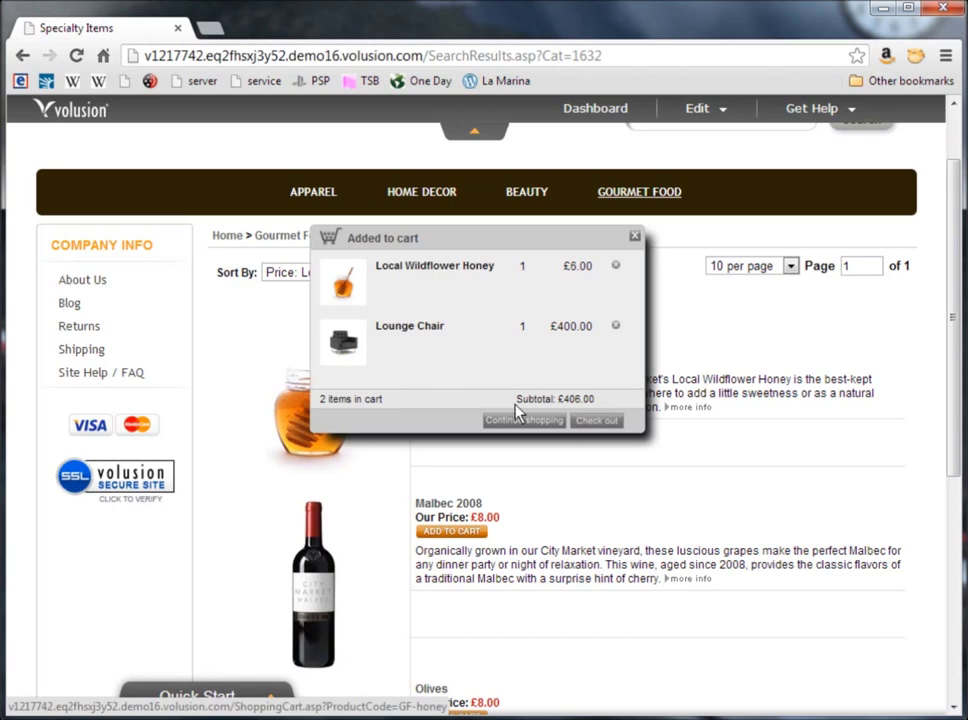
{"action": "left_click", "coordinate": [597, 421]}
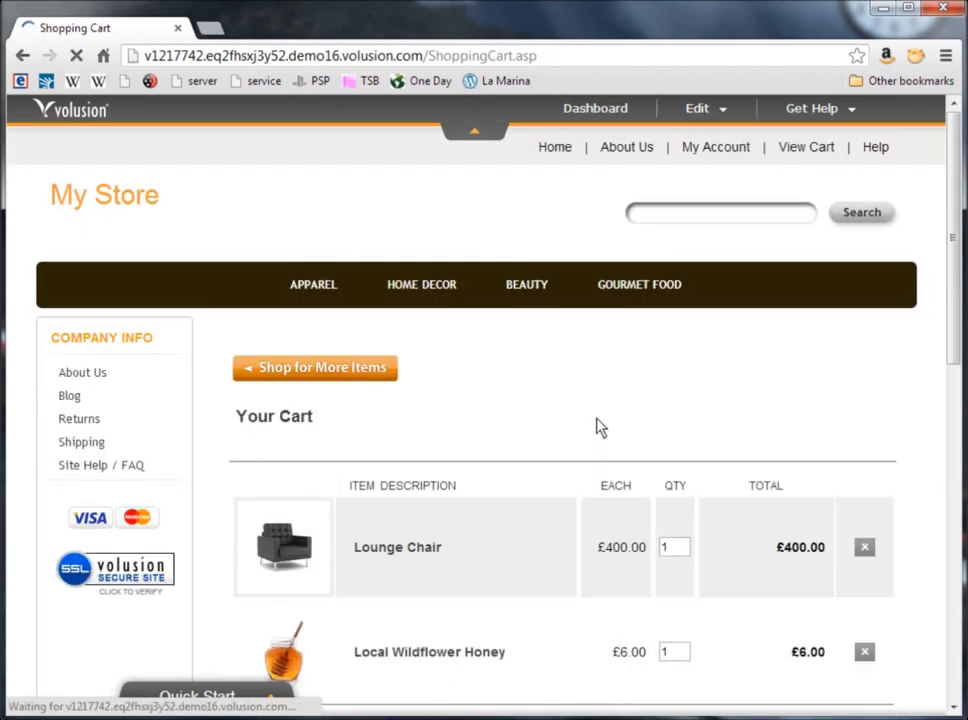
Review the £406.00 cart and proceed to checkout as a new customer.
{"action": "scroll", "coordinate": [597, 427], "scroll_direction": "down", "scroll_amount": 2}
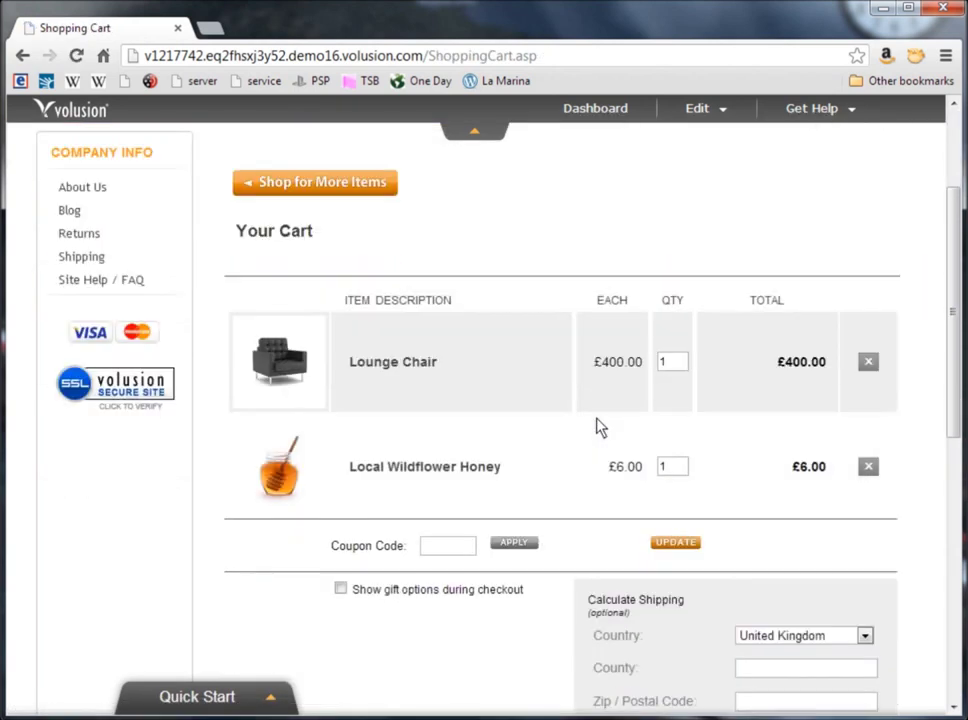
{"action": "scroll", "coordinate": [597, 427], "scroll_direction": "down", "scroll_amount": 2}
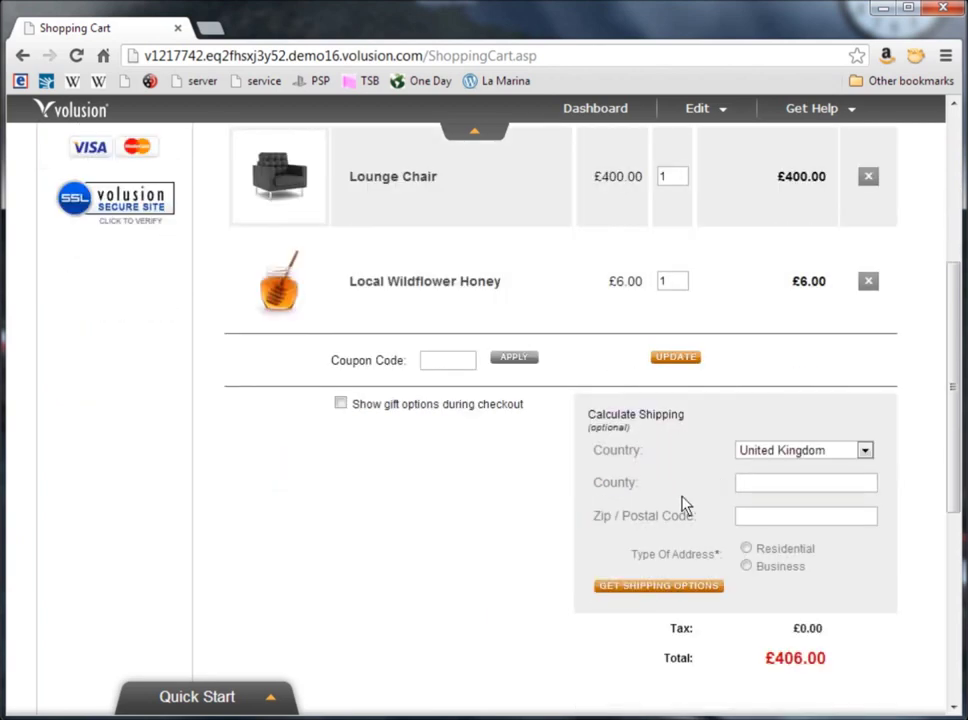
{"action": "scroll", "coordinate": [683, 510], "scroll_direction": "down", "scroll_amount": 2}
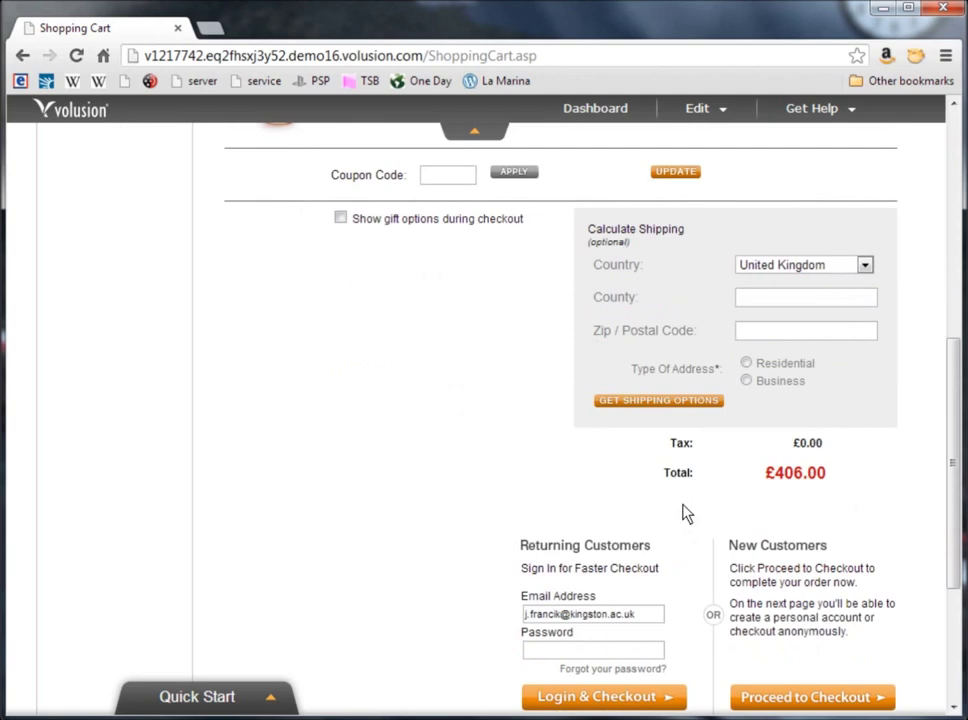
{"action": "scroll", "coordinate": [766, 535], "scroll_direction": "down", "scroll_amount": 1}
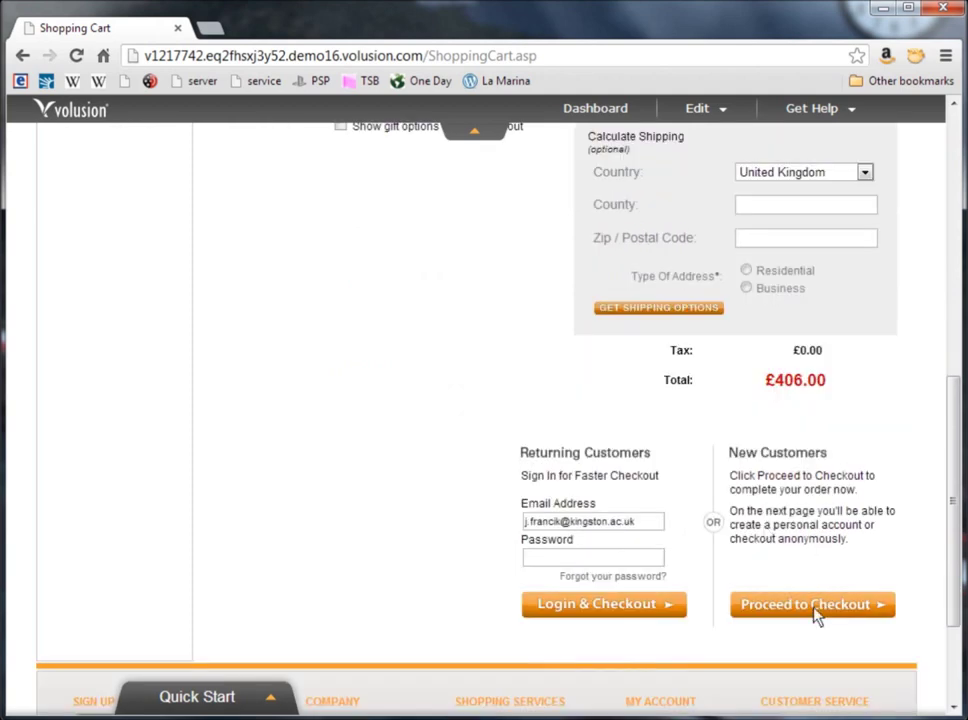
{"action": "left_click", "coordinate": [815, 605]}
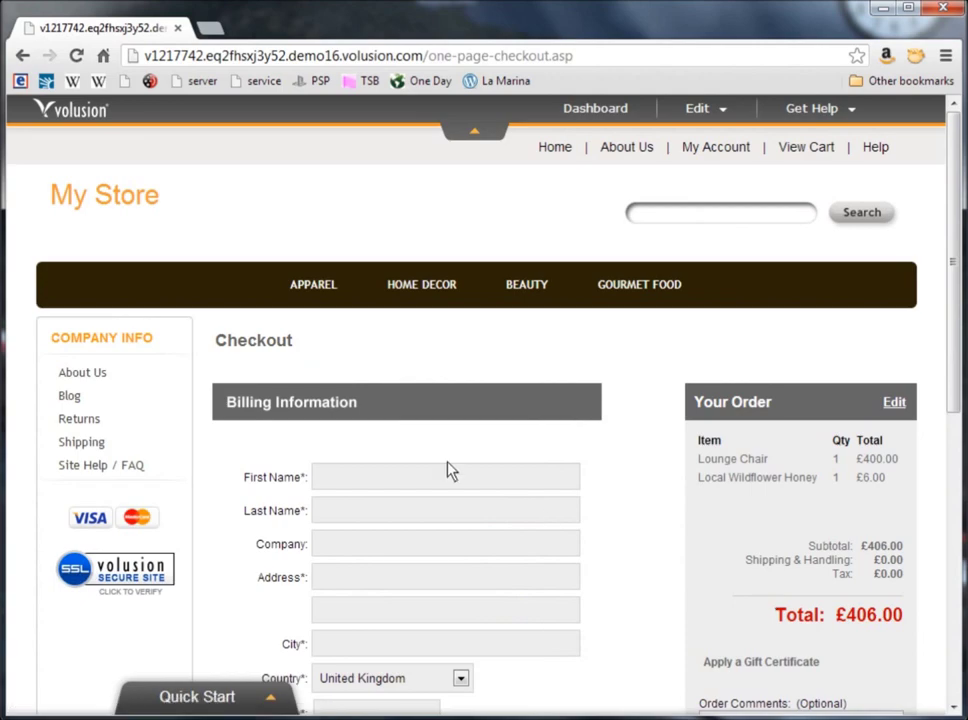
{"action": "scroll", "coordinate": [450, 470], "scroll_direction": "down", "scroll_amount": 6}
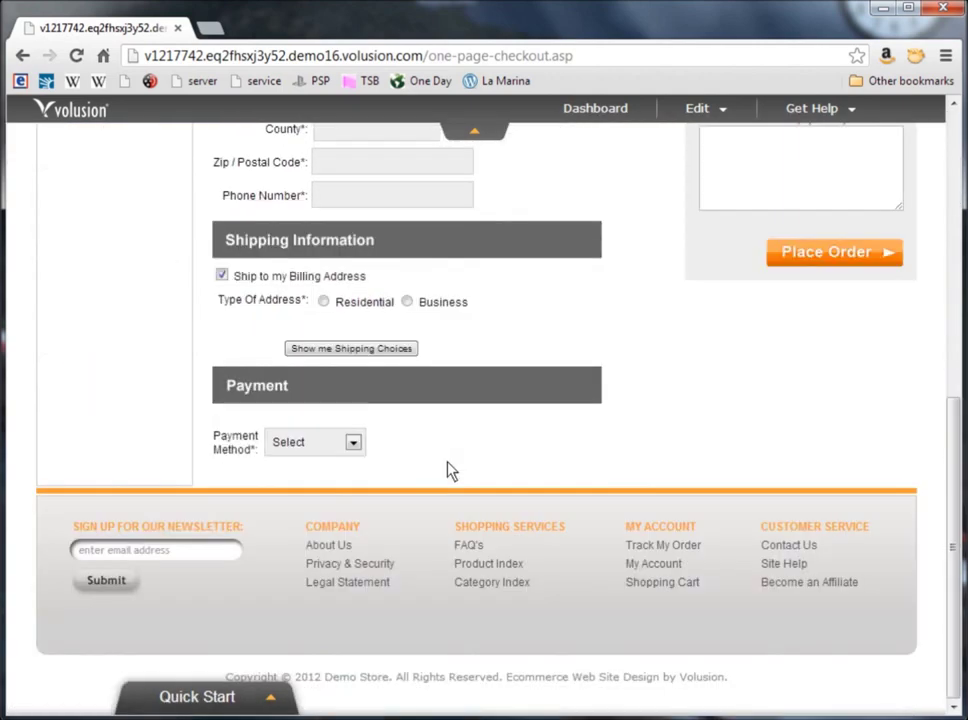
{"action": "scroll", "coordinate": [450, 470], "scroll_direction": "up", "scroll_amount": 7}
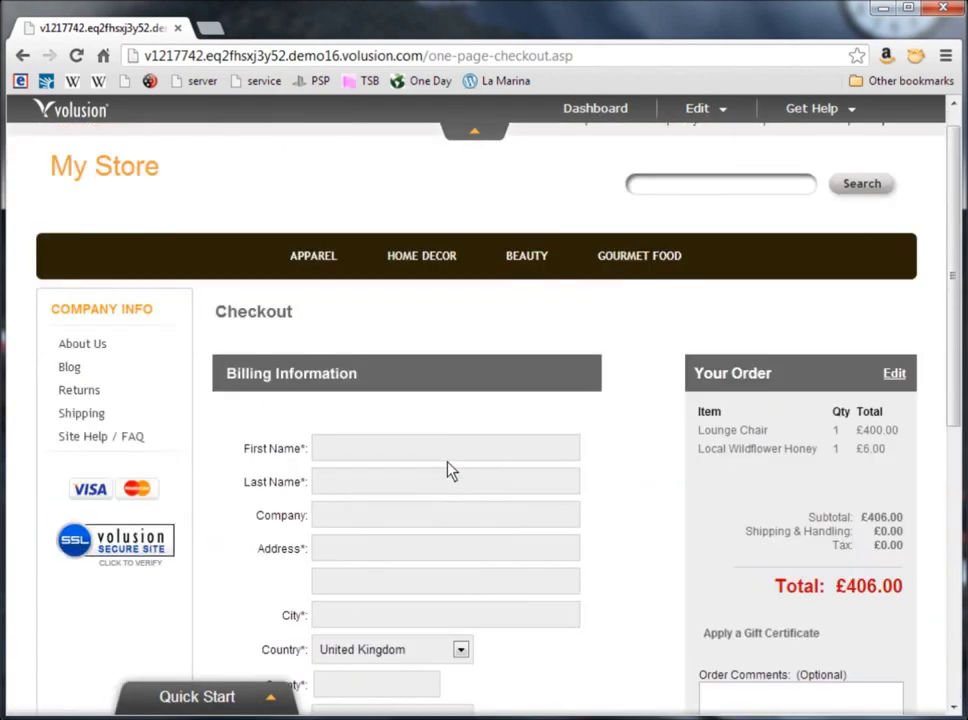
{"action": "scroll", "coordinate": [450, 470], "scroll_direction": "up", "scroll_amount": 1}
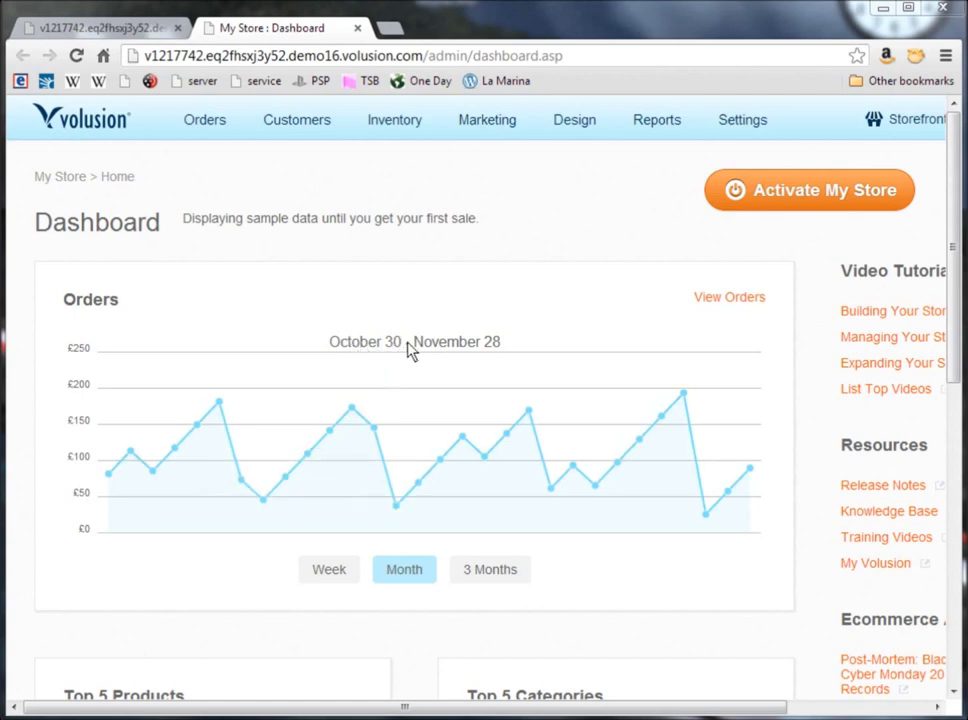
Look over the admin menus: Orders, Customers, Inventory, Marketing, Design, Reports and Settings.
{"action": "mouse_move", "coordinate": [205, 145]}
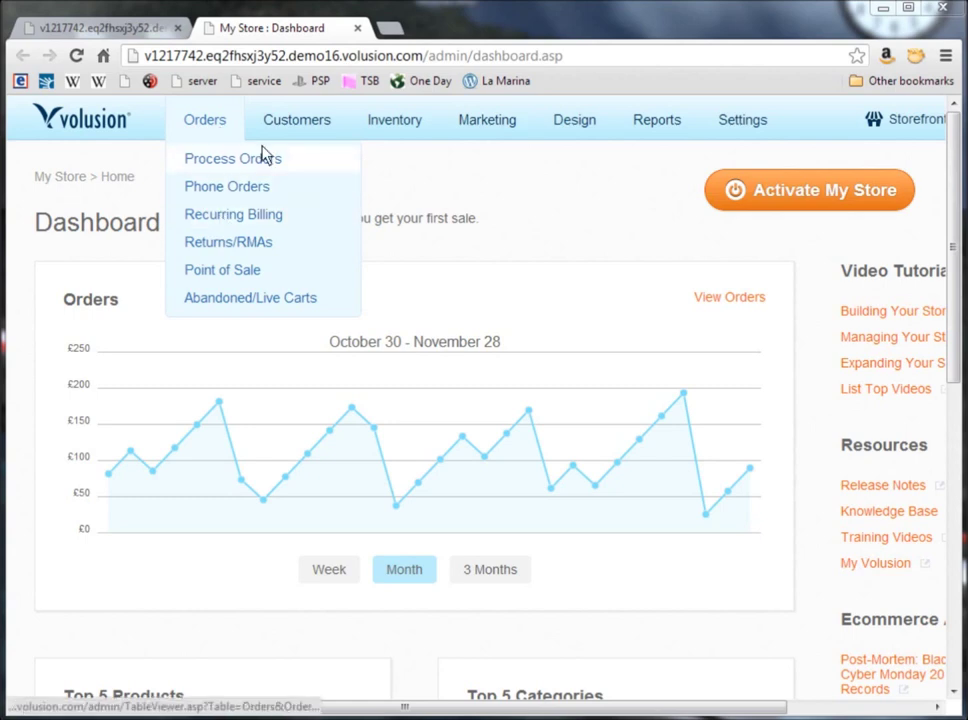
{"action": "mouse_move", "coordinate": [290, 128]}
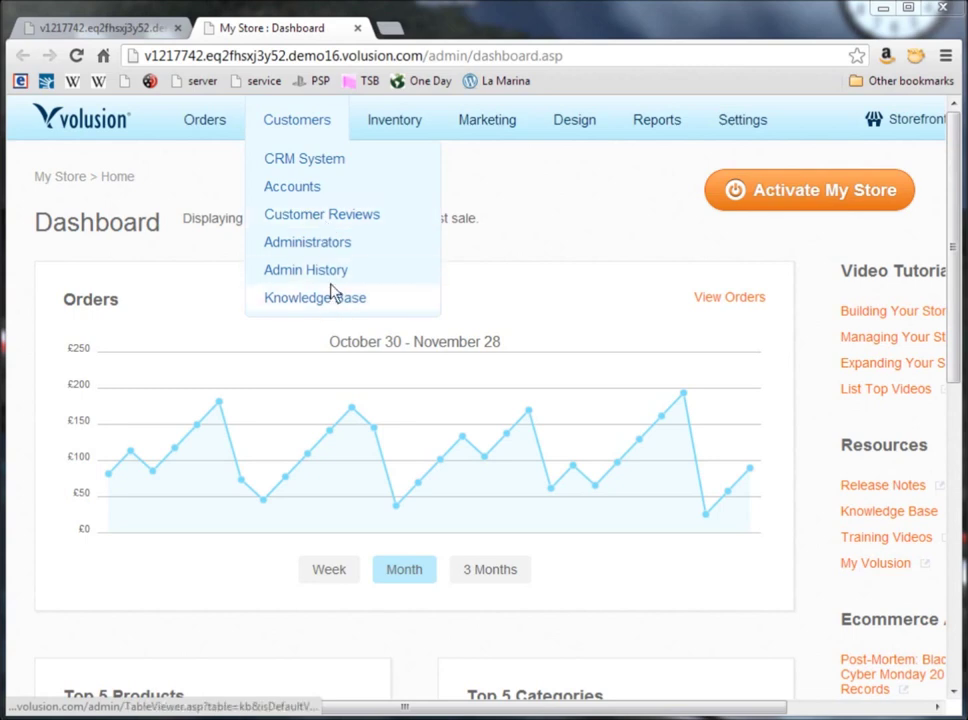
{"action": "mouse_move", "coordinate": [375, 128]}
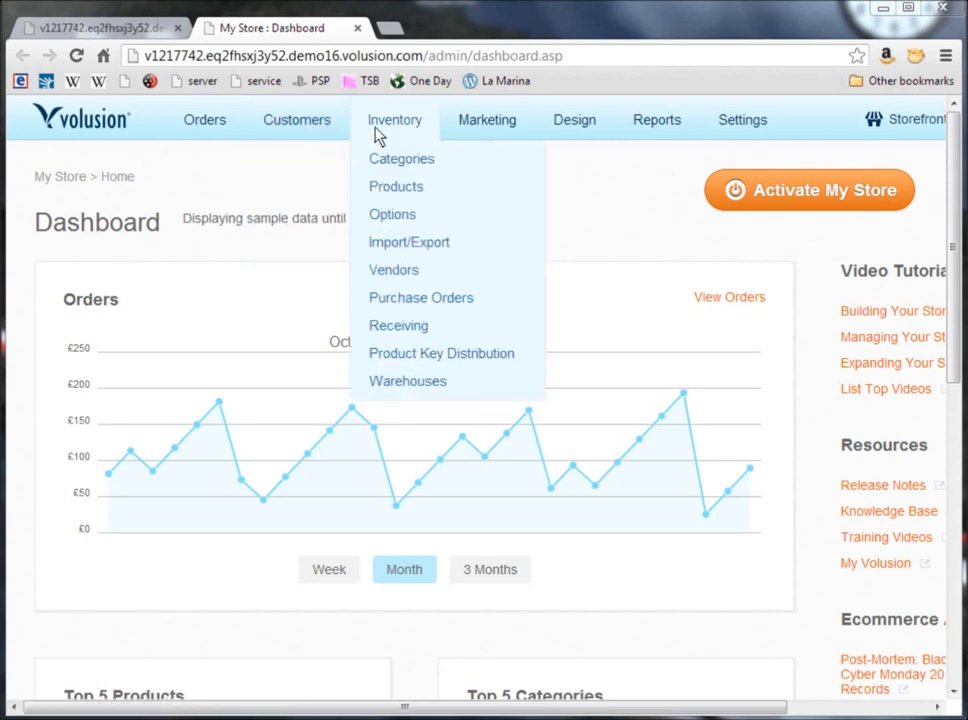
{"action": "mouse_move", "coordinate": [474, 131]}
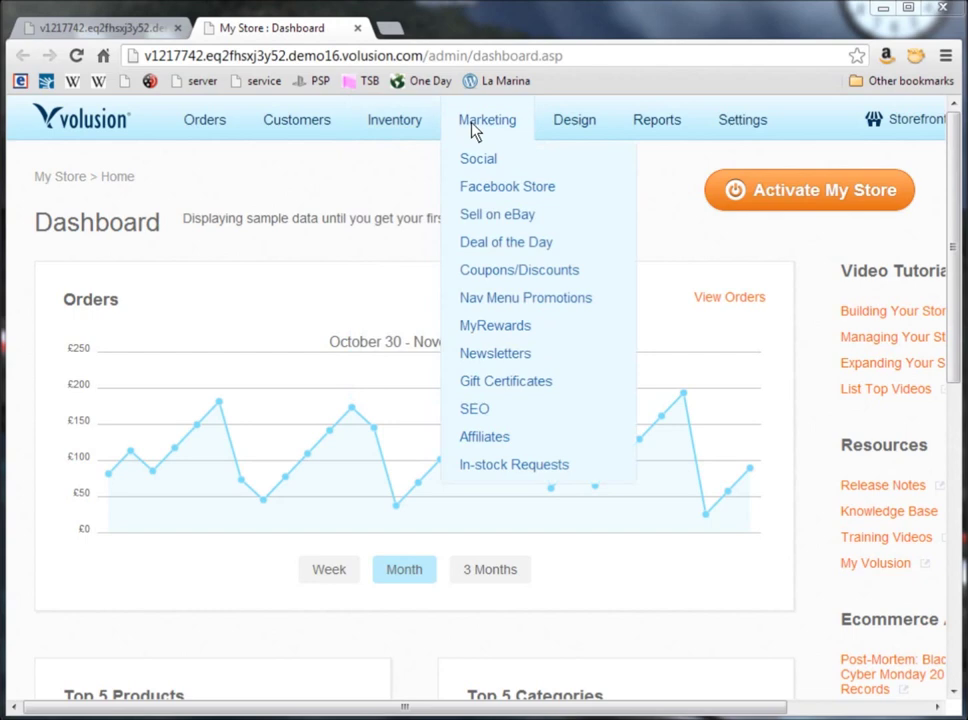
{"action": "mouse_move", "coordinate": [566, 132]}
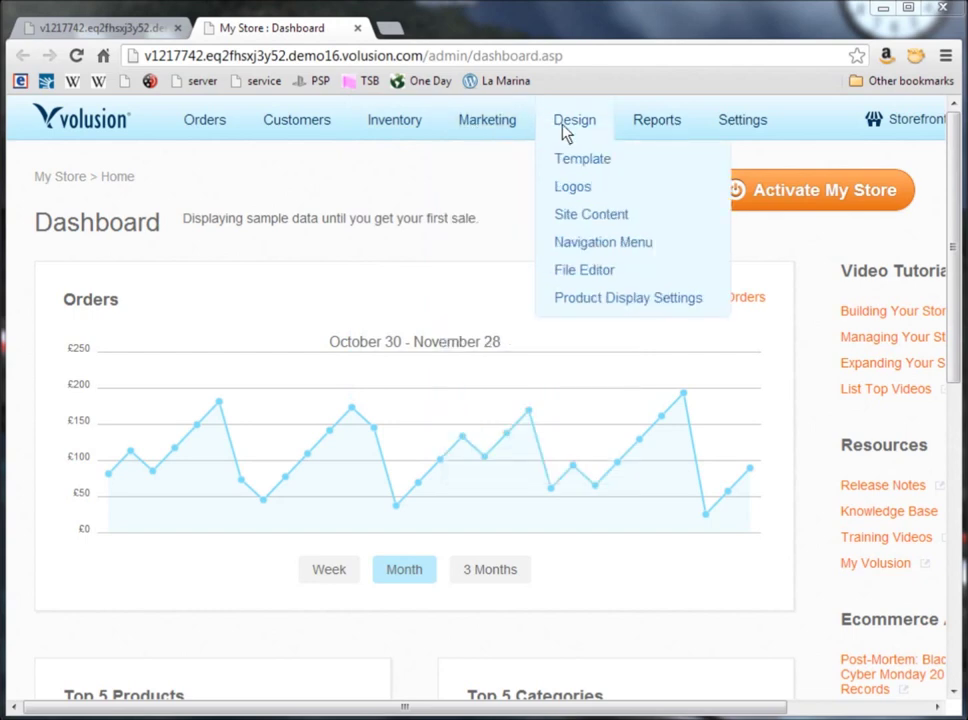
{"action": "mouse_move", "coordinate": [656, 129]}
{"action": "mouse_move", "coordinate": [720, 125]}
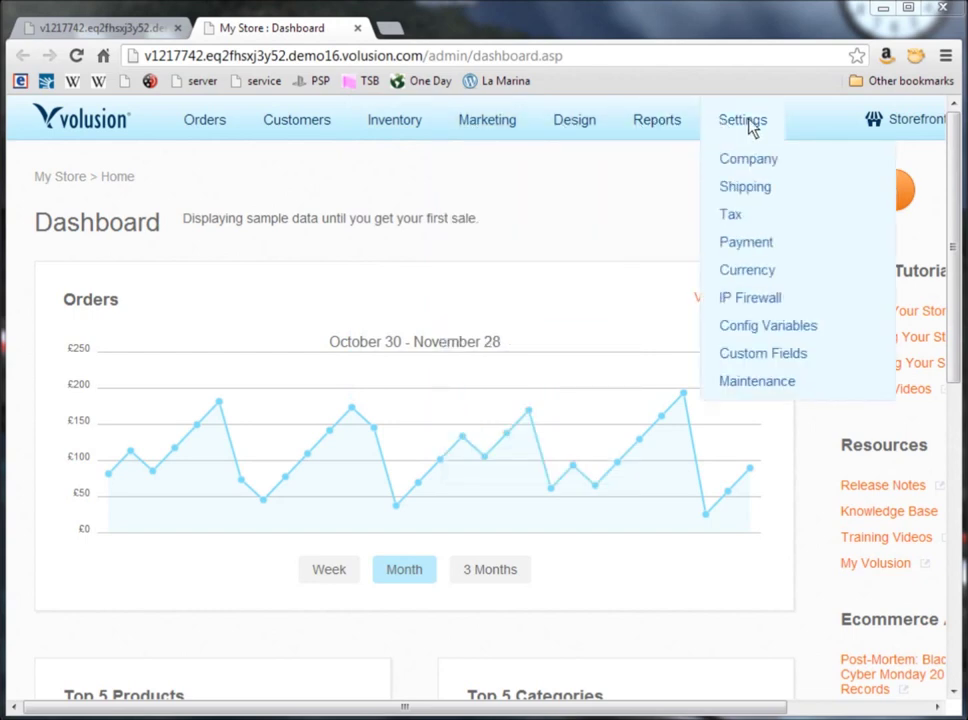
{"action": "mouse_move", "coordinate": [405, 122]}
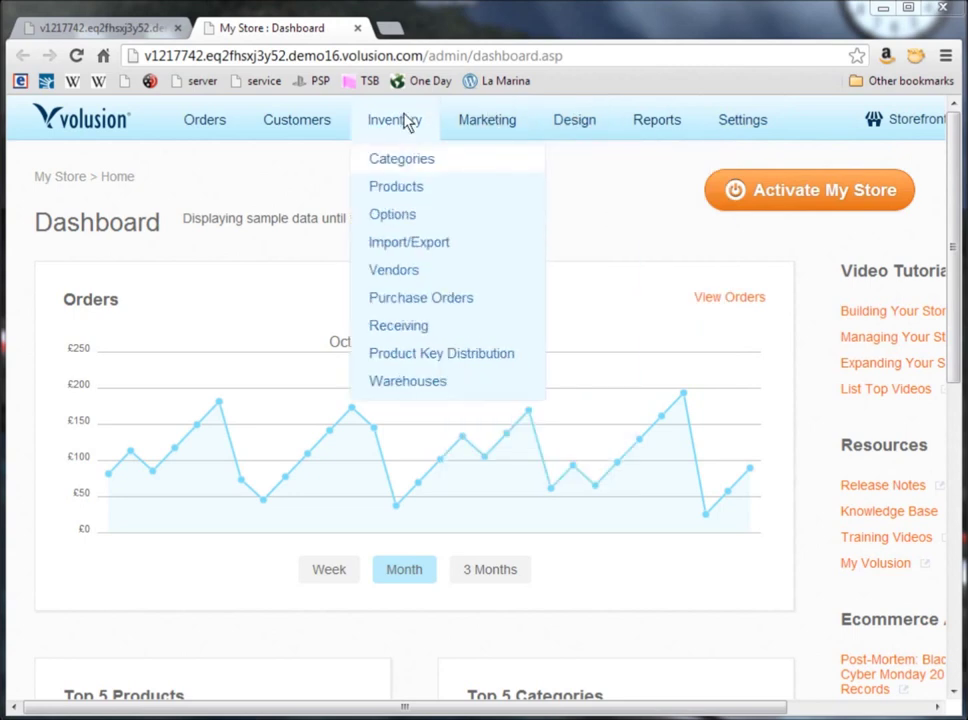
Browse the 72-product All Products list, then start a new product entry.
{"action": "left_click", "coordinate": [414, 194]}
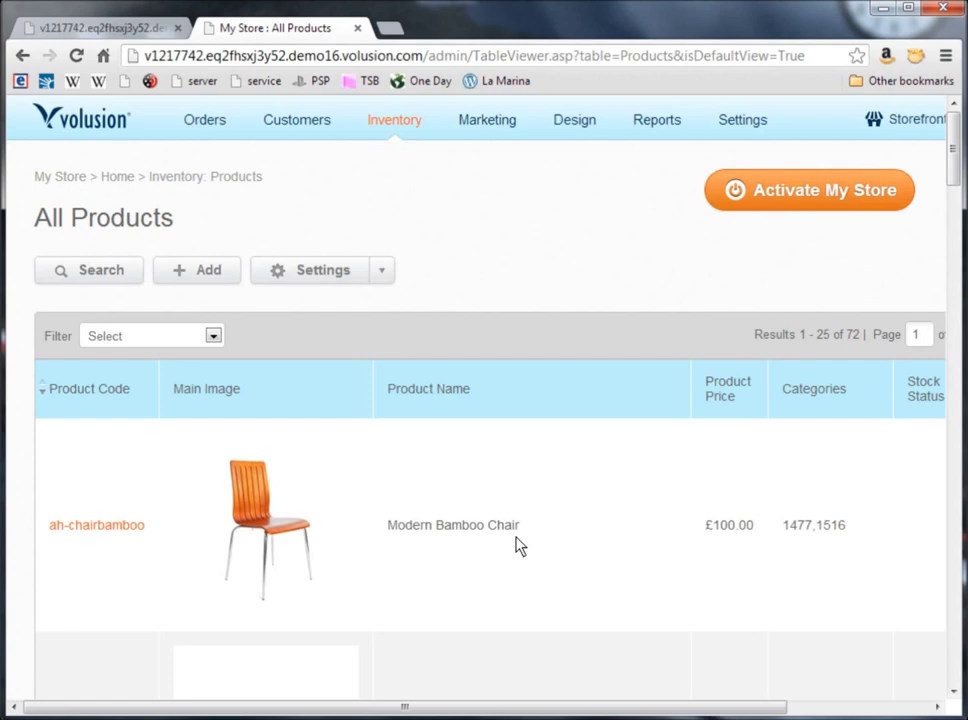
{"action": "scroll", "coordinate": [519, 545], "scroll_direction": "down", "scroll_amount": 8}
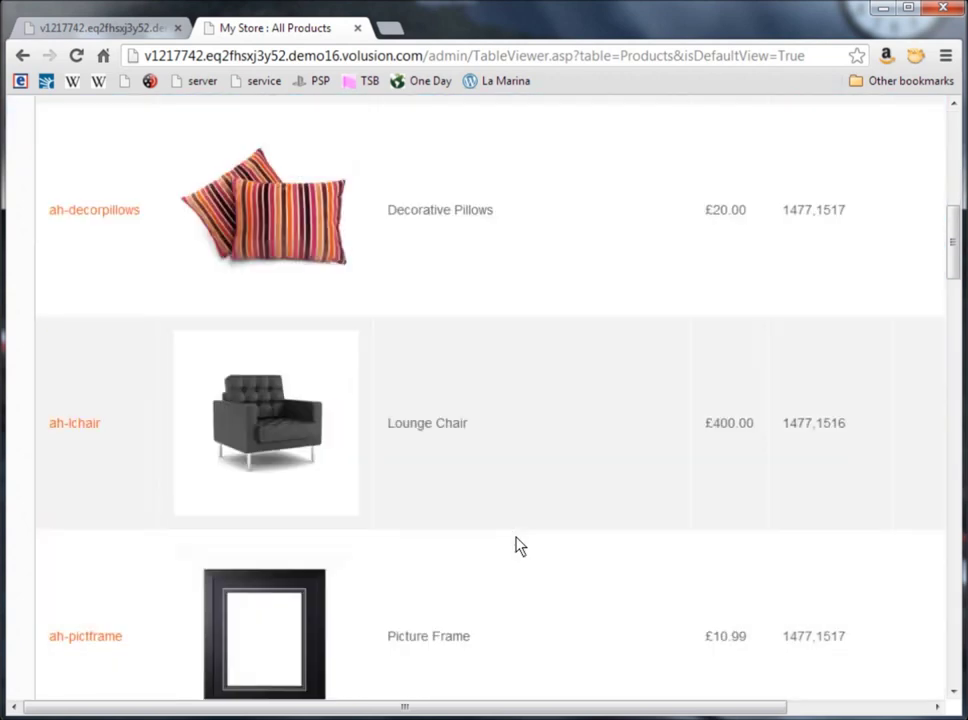
{"action": "scroll", "coordinate": [519, 545], "scroll_direction": "down", "scroll_amount": 12}
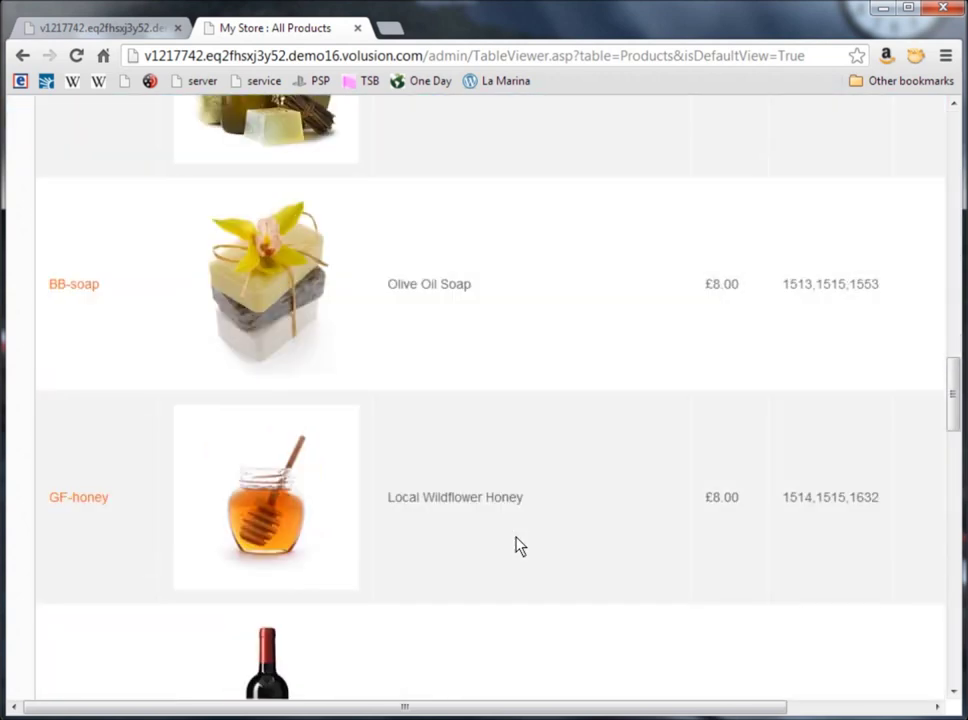
{"action": "scroll", "coordinate": [519, 545], "scroll_direction": "down", "scroll_amount": 15}
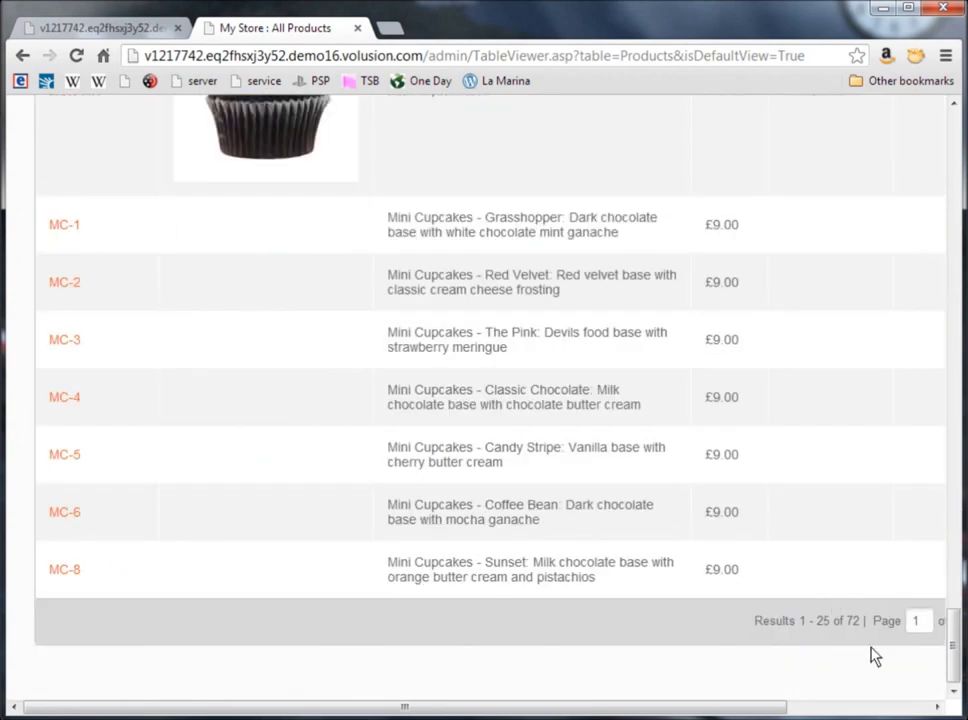
{"action": "left_click_drag", "start_coordinate": [953, 630], "coordinate": [953, 150]}
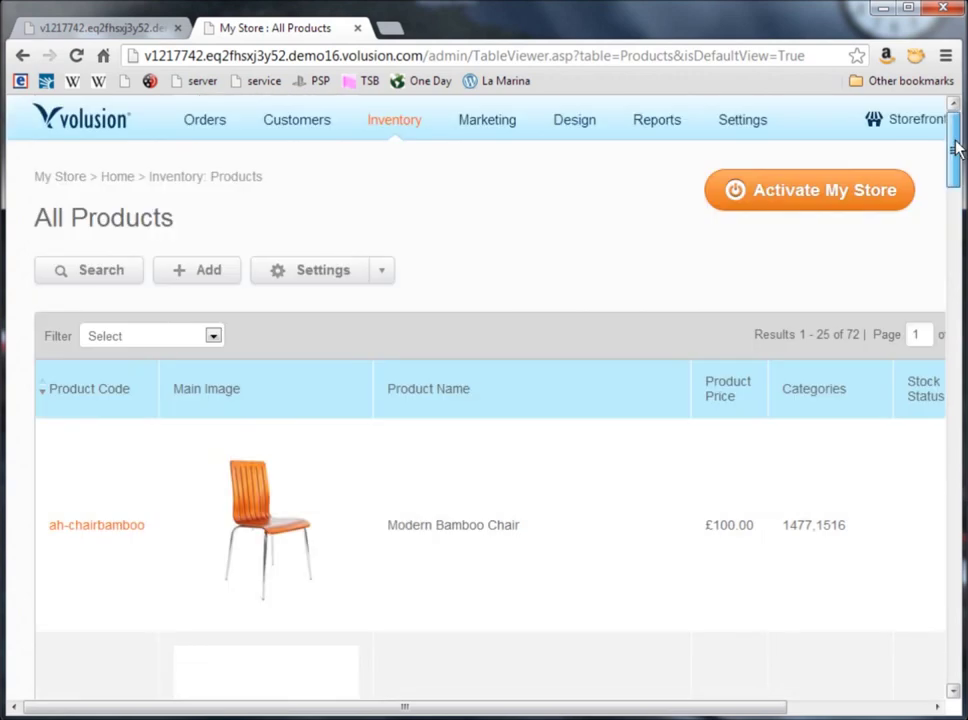
{"action": "left_click", "coordinate": [203, 274]}
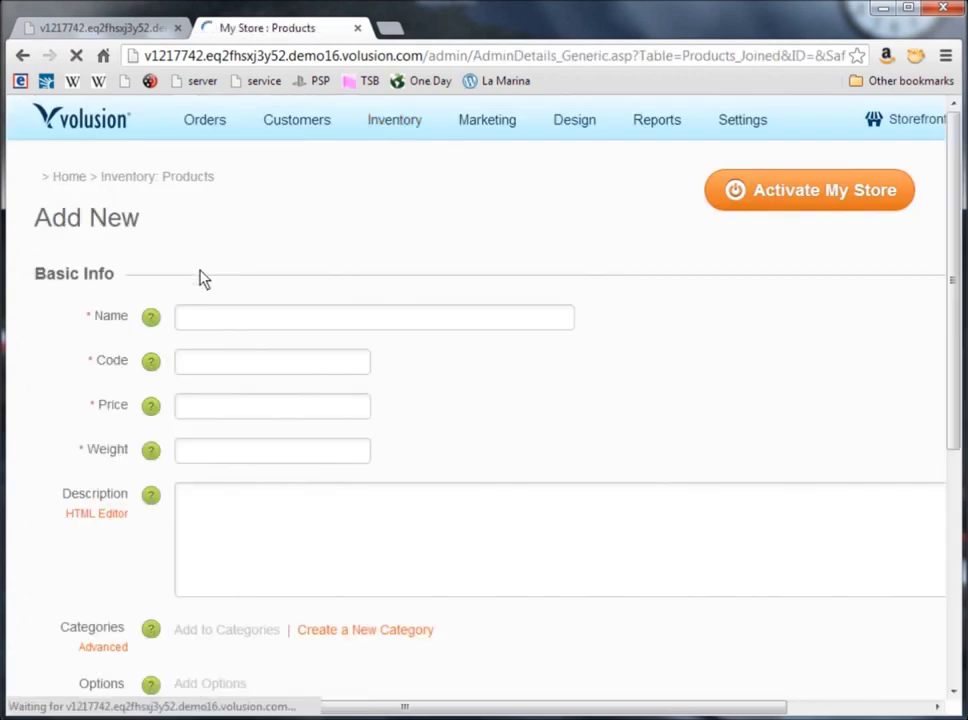
Name the new product 'Green Bird Christmas Decoration' with product code AA-1.
{"action": "left_click", "coordinate": [250, 323]}
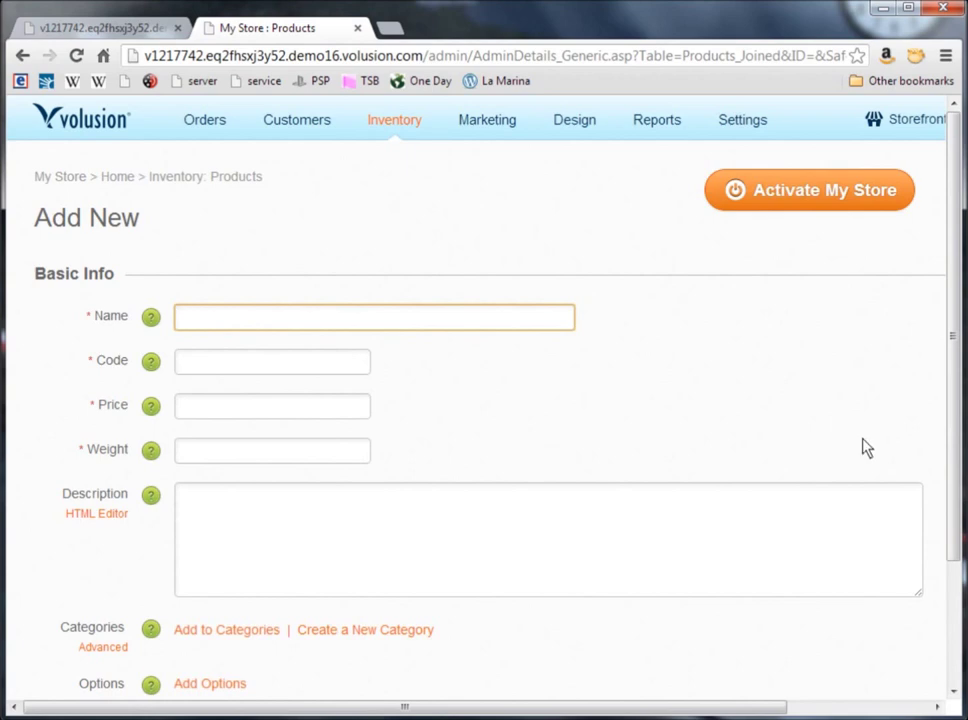
{"action": "type", "text": "Gree"}
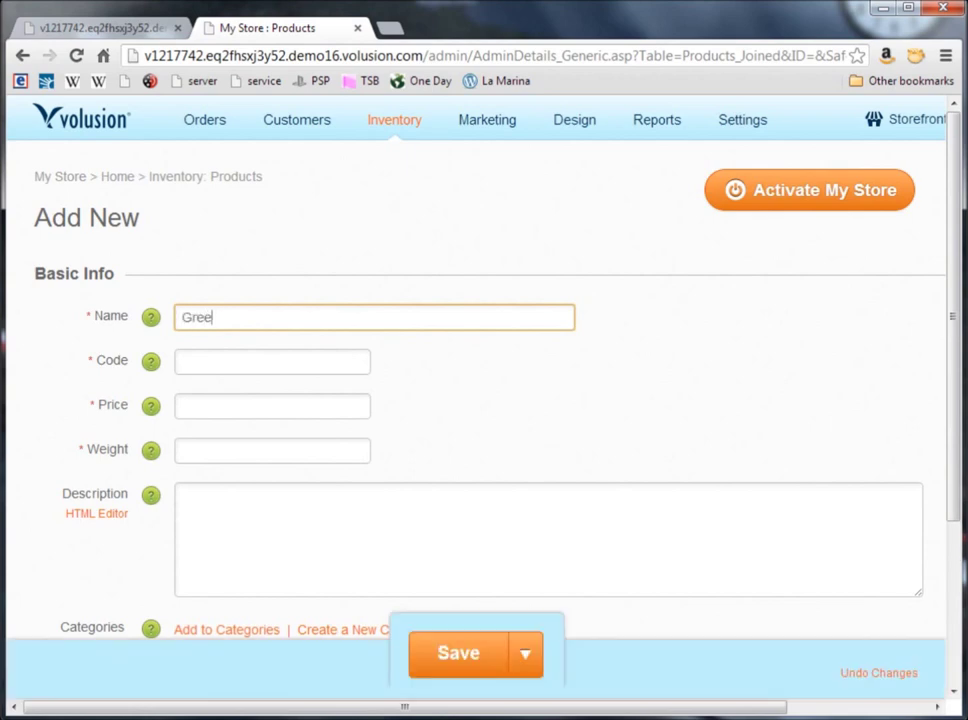
{"action": "type", "text": "n Bird Christma"}
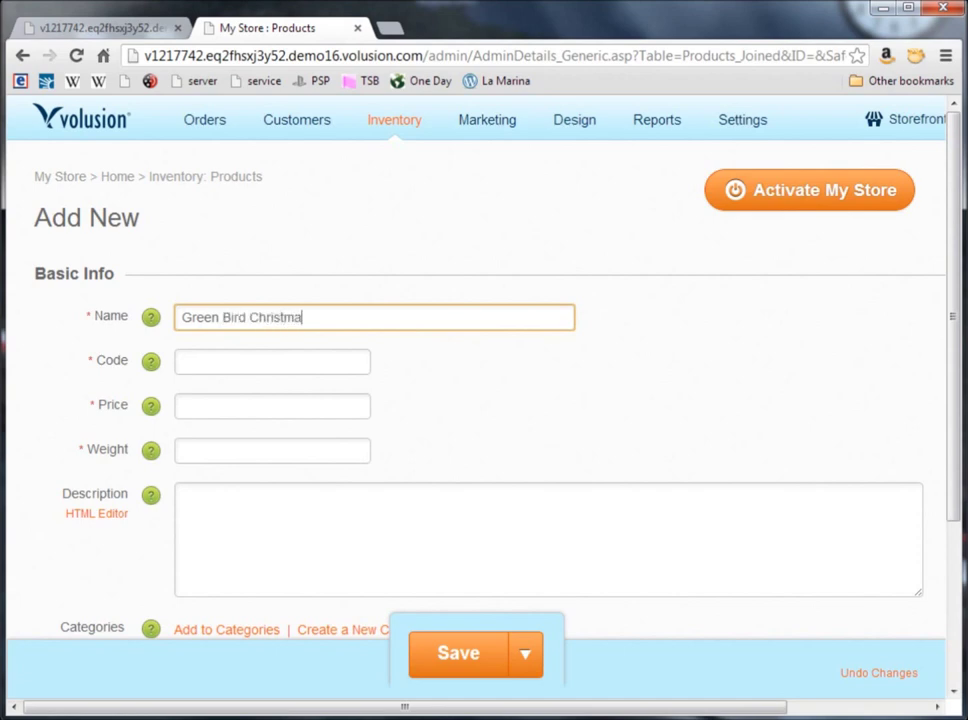
{"action": "type", "text": "s Decoration"}
{"action": "left_click", "coordinate": [272, 362]}
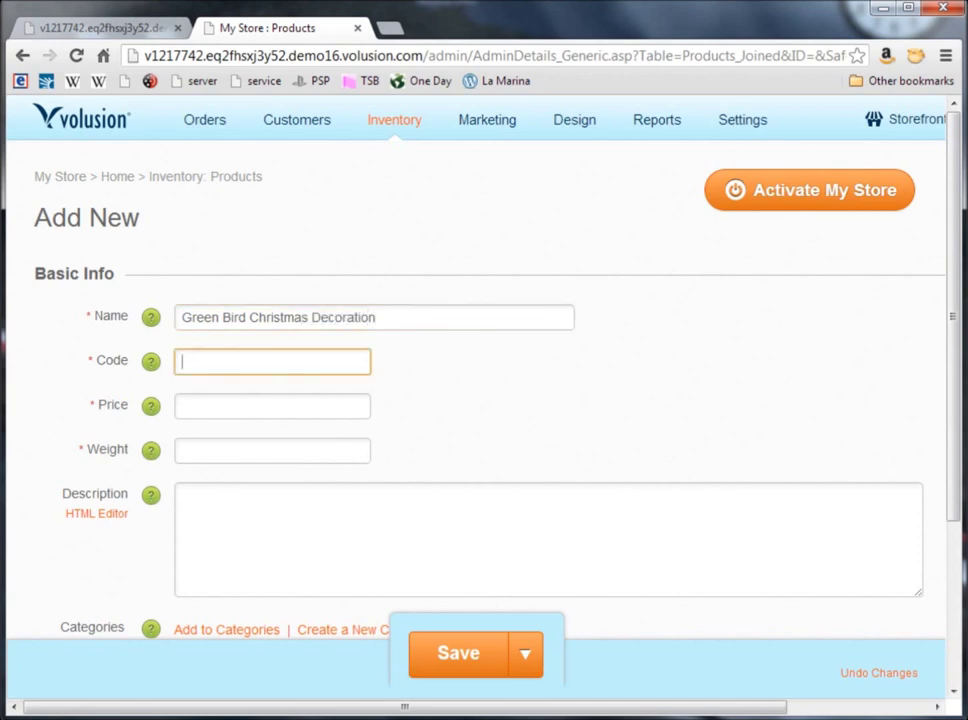
{"action": "type", "text": "AA-1"}
Set price 4.99 and weight 0.1, and paste a Lorem ipsum description.
{"action": "left_click", "coordinate": [272, 406]}
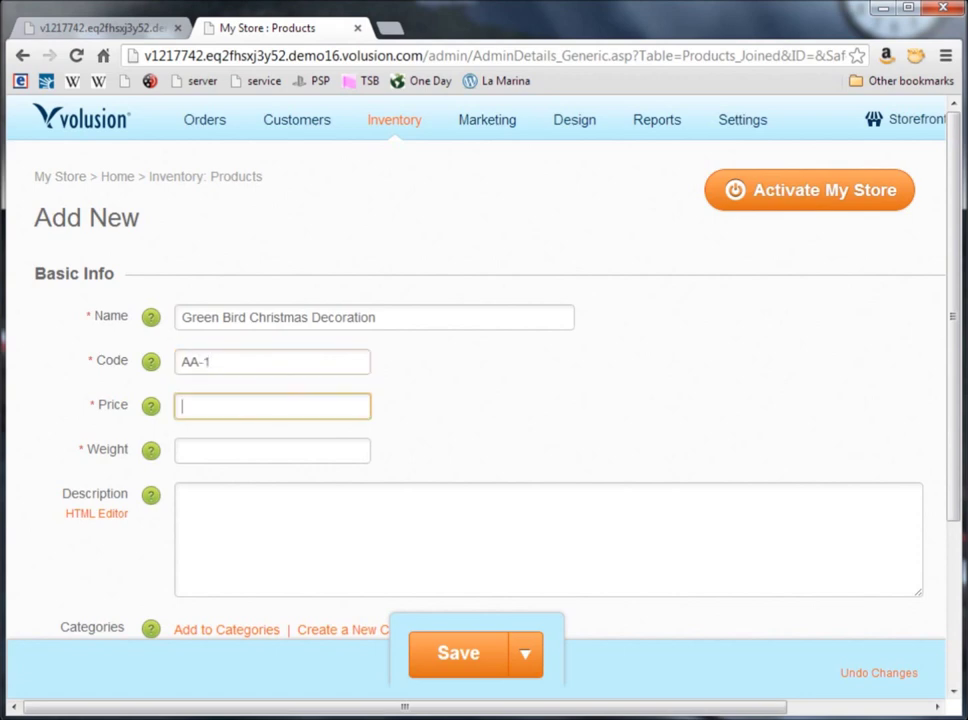
{"action": "type", "text": "4.99"}
{"action": "key", "text": "Tab"}
{"action": "type", "text": "0.1"}
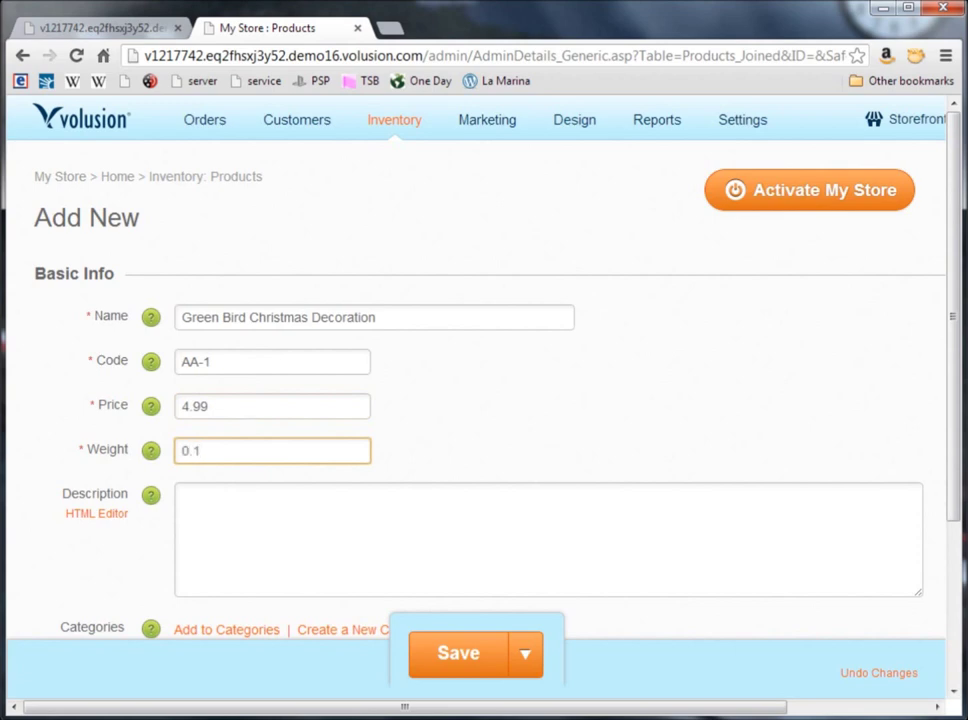
{"action": "key", "text": "Tab"}
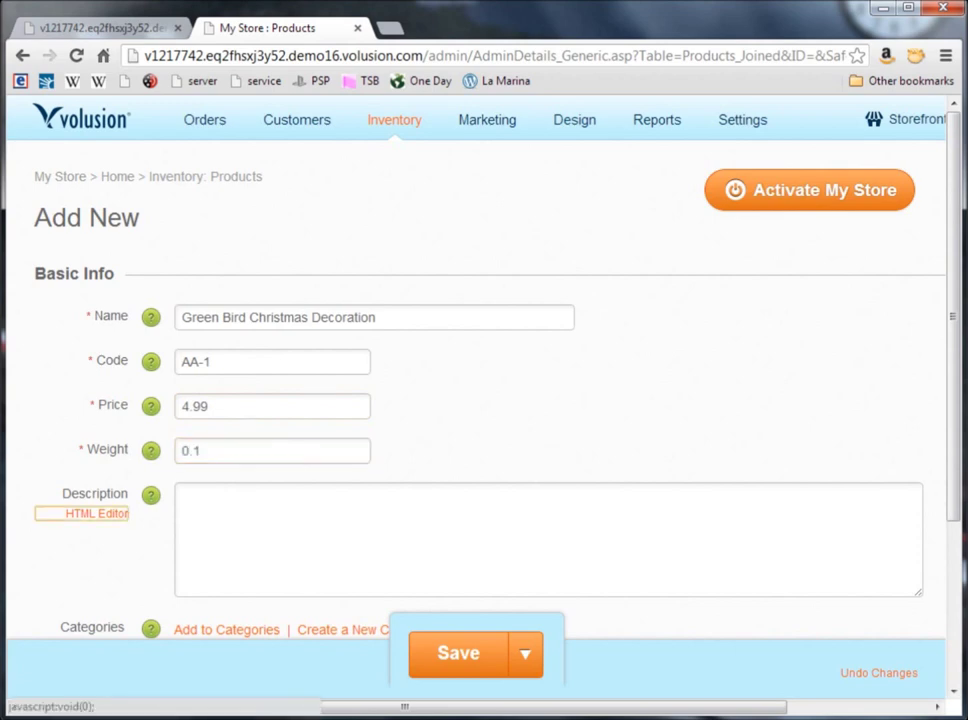
{"action": "left_click", "coordinate": [547, 549]}
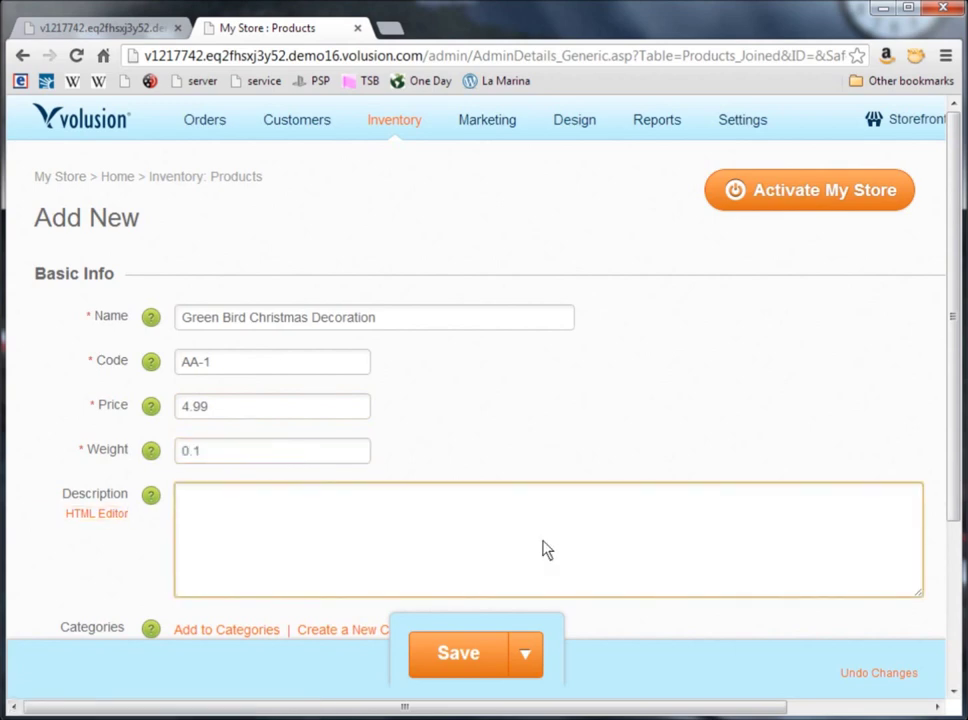
{"action": "type", "text": "Lorem ipsum dolor sit amet, consectetur adipiscing elit. Sed congue vestibulum gravida. Curabitur in quam mauris, sed faucibus dui. In hac habitasse platea dictumst. Aenean eu nisl tristique velit lacinia elementum at ut lectus. Integer accumsan, elit volutpat condimentum accumsan, ipsum quam aliquam sapien, nec tempus ante enim sit amet ipsum. Nulla dapibus orci et mauris tempus luctus. Mauris augue nibh, elementum sit amet fringilla ut, adipiscing ut augue. Cras hendrerit faucibus elit nec pretium. Mauris feugiat vehicula blandit. Quisque placerat venenatis lacus, nec congue libero placerat non. Sed aliquam purus auctor arcu aliquam eleifend id sit amet massa. Proin eleifend posuere diam ut imperdiet. Nunc luctus, nulla eget faucibus gravida, leo dolor fermentum dolor, eu consectetur elit quam a risus."}
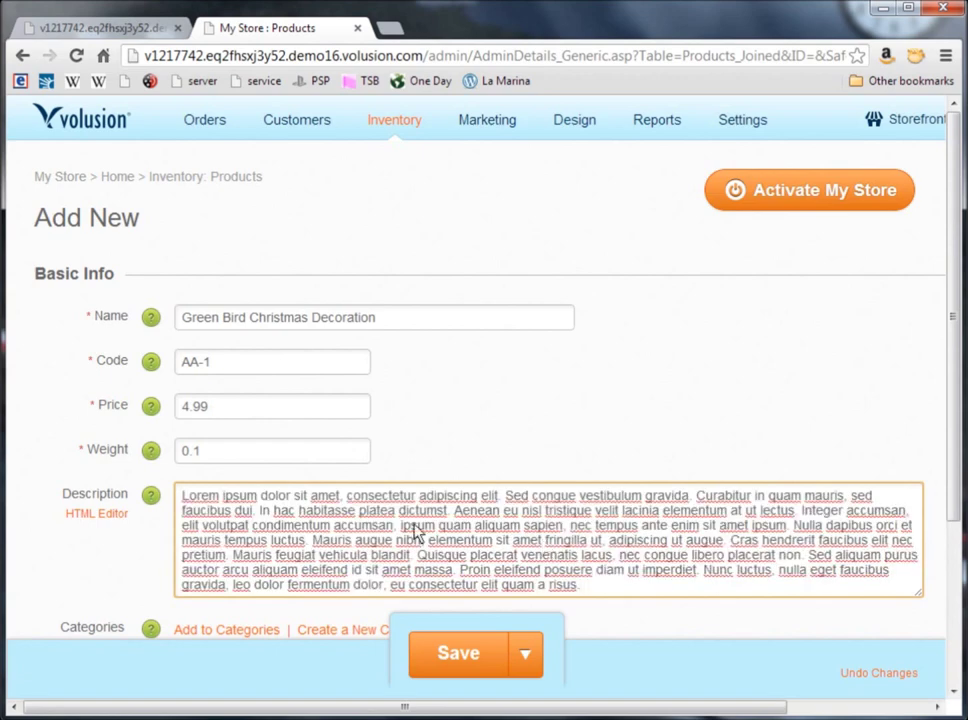
{"action": "scroll", "coordinate": [92, 585], "scroll_direction": "down", "scroll_amount": 1}
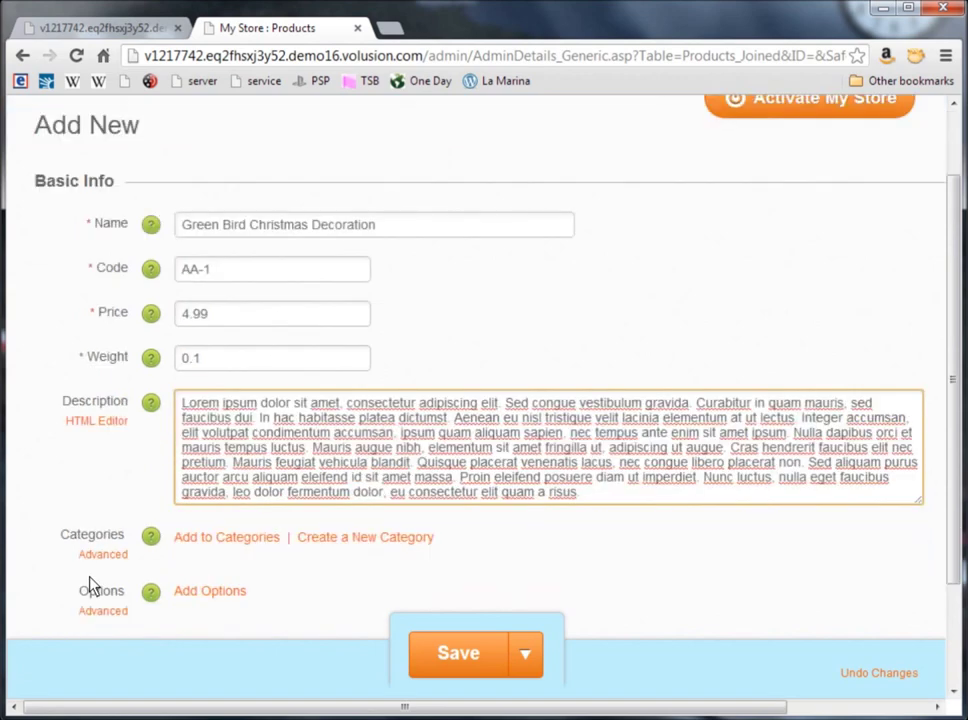
Tick Home Decor > Home Accessories in the category picker and save the assignment.
{"action": "left_click", "coordinate": [240, 541]}
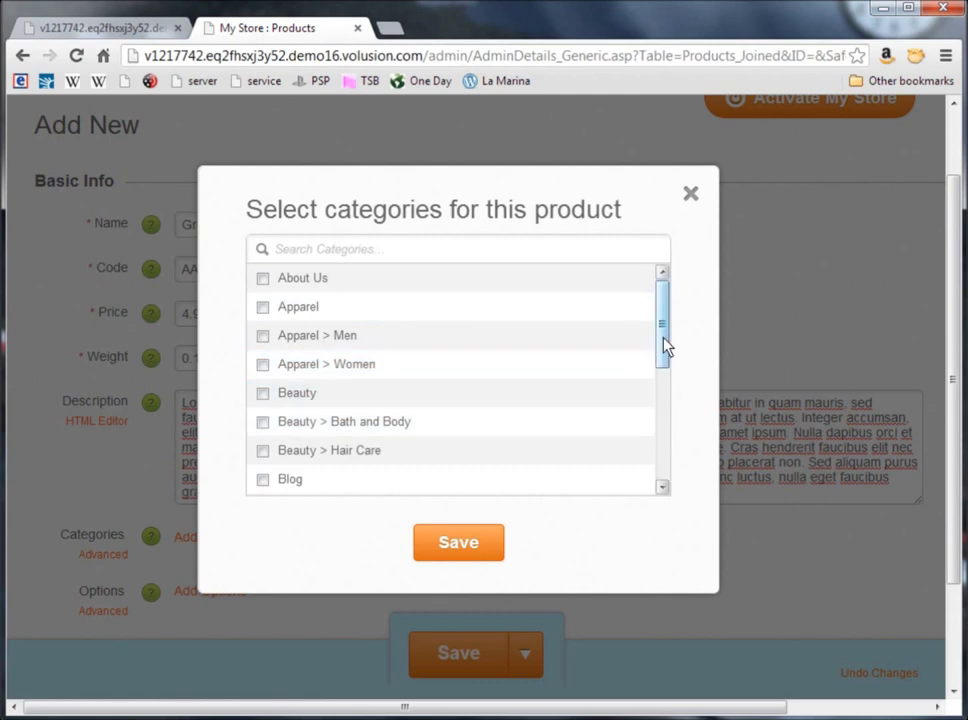
{"action": "left_click_drag", "start_coordinate": [665, 346], "coordinate": [666, 433]}
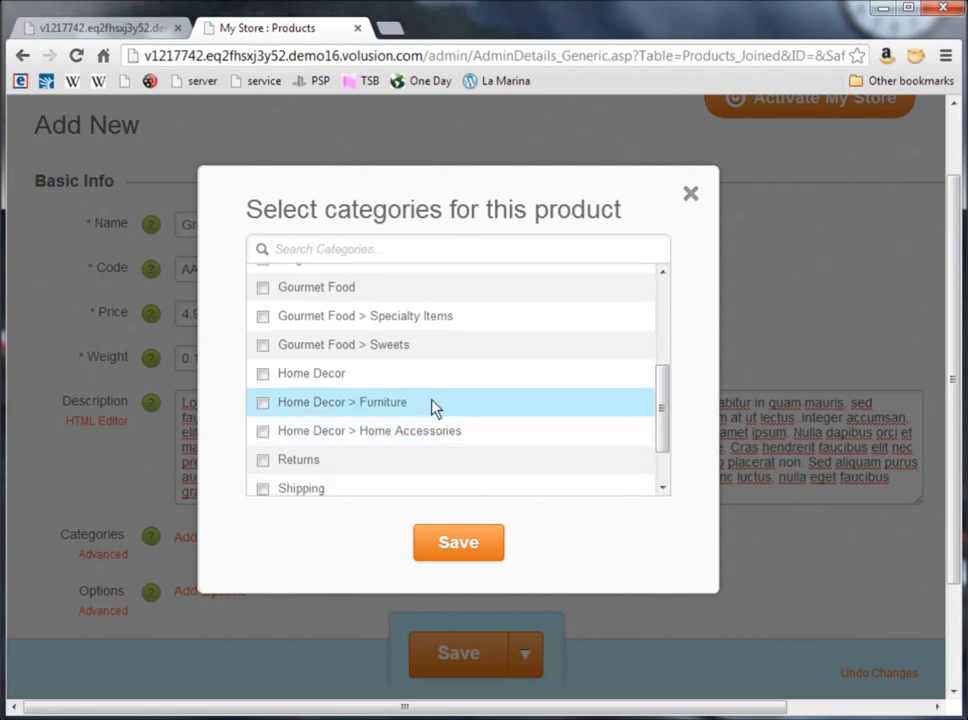
{"action": "left_click", "coordinate": [263, 436]}
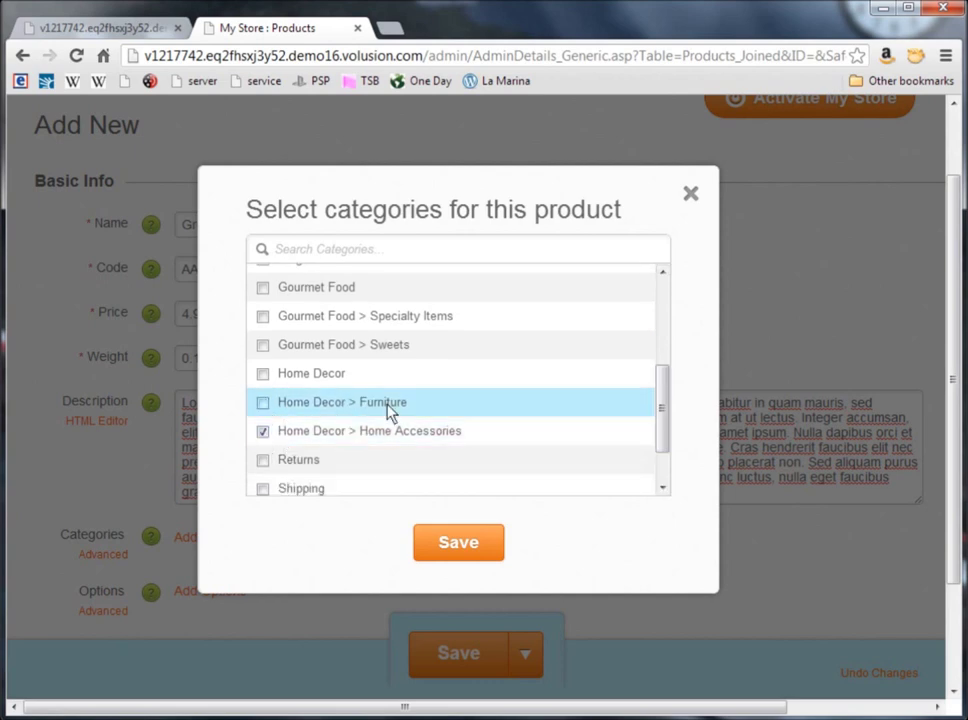
{"action": "left_click", "coordinate": [457, 543]}
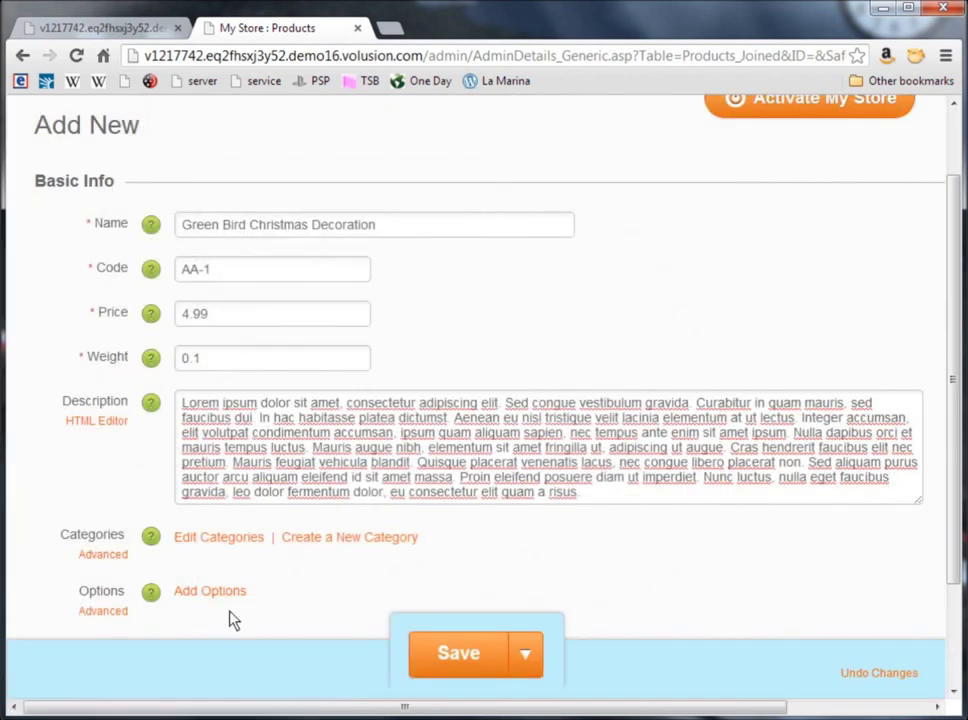
Upload the green bird photo DSC_0117.NEF.jpg as the product image and save the product.
{"action": "scroll", "coordinate": [229, 619], "scroll_direction": "down", "scroll_amount": 3}
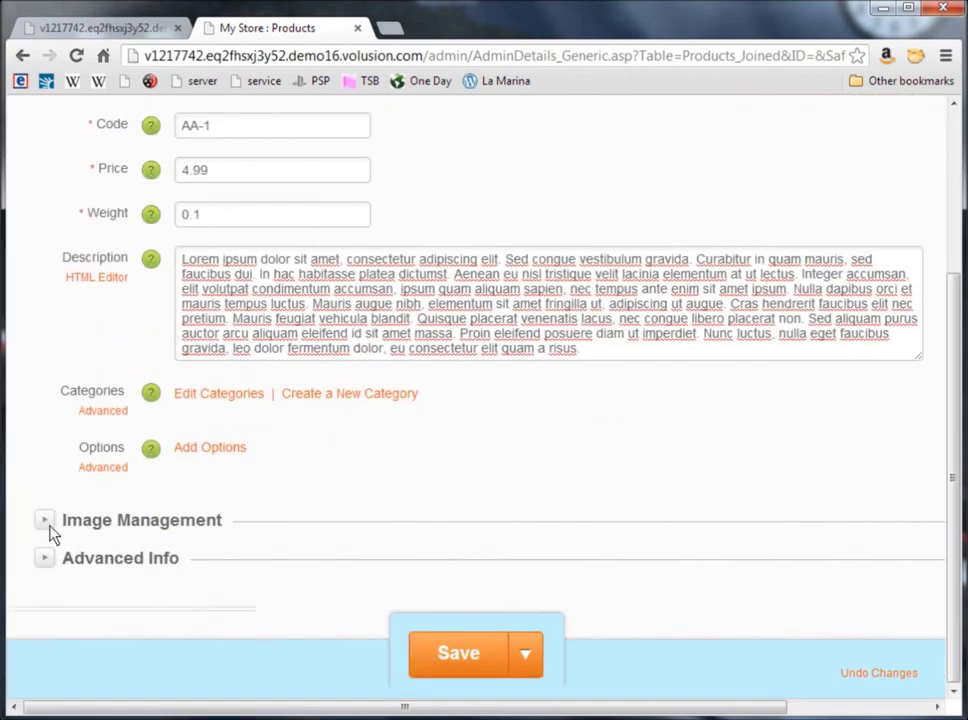
{"action": "left_click", "coordinate": [44, 522]}
{"action": "scroll", "coordinate": [290, 515], "scroll_direction": "down", "scroll_amount": 5}
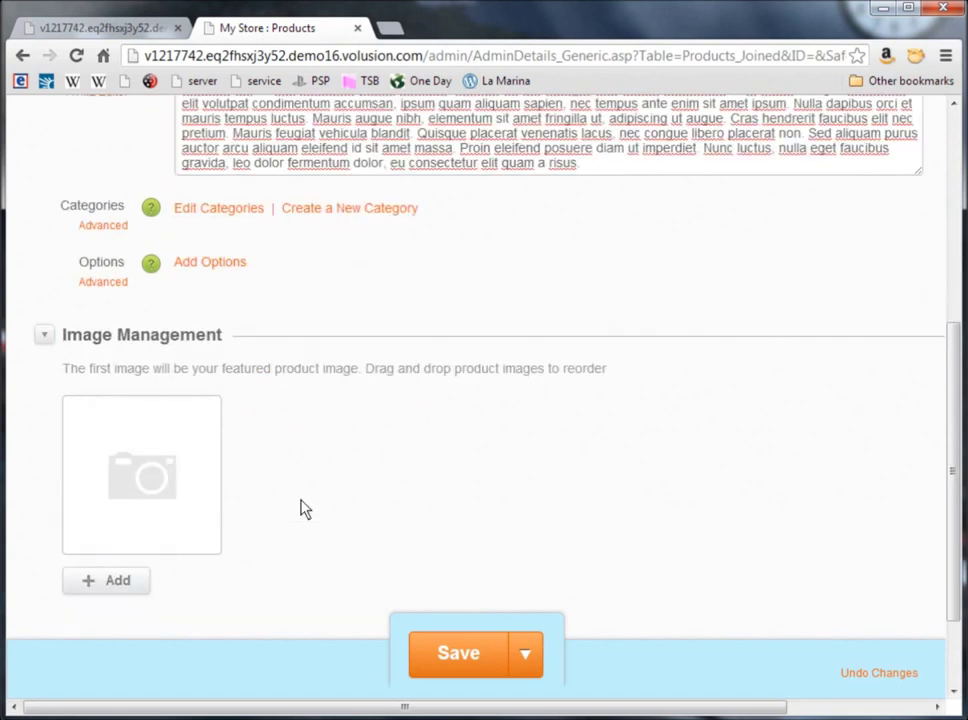
{"action": "left_click", "coordinate": [113, 499]}
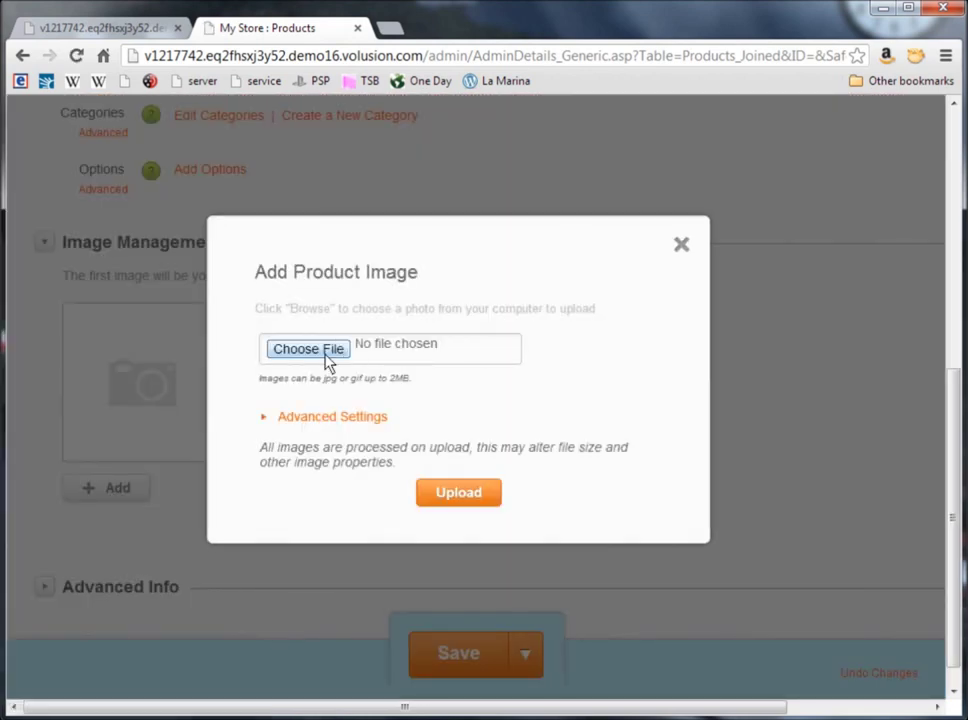
{"action": "left_click", "coordinate": [328, 350]}
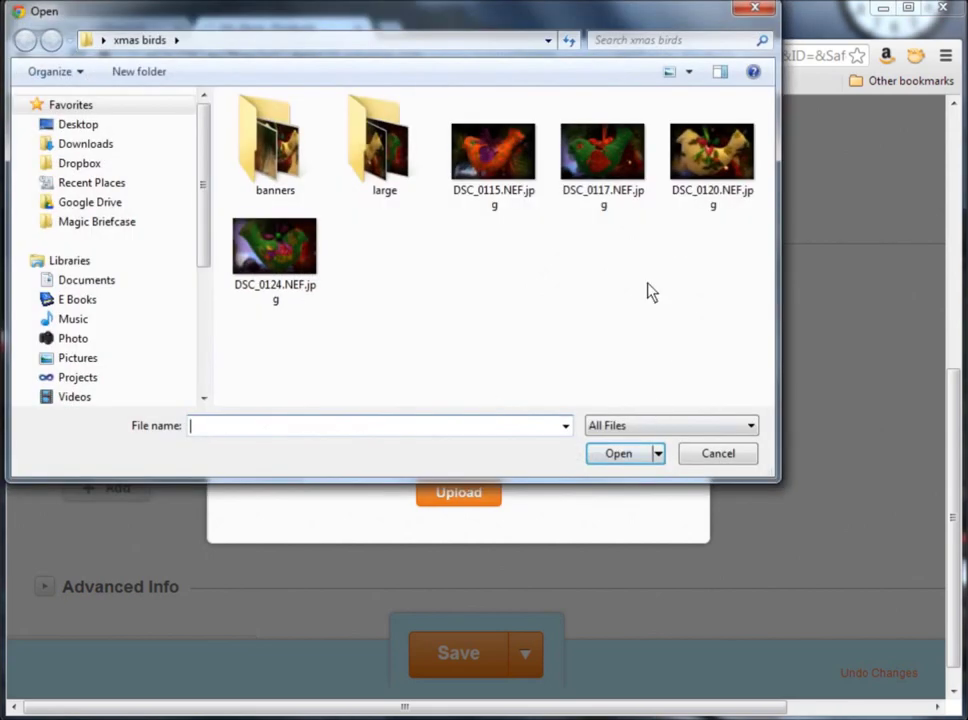
{"action": "double_click", "coordinate": [616, 183]}
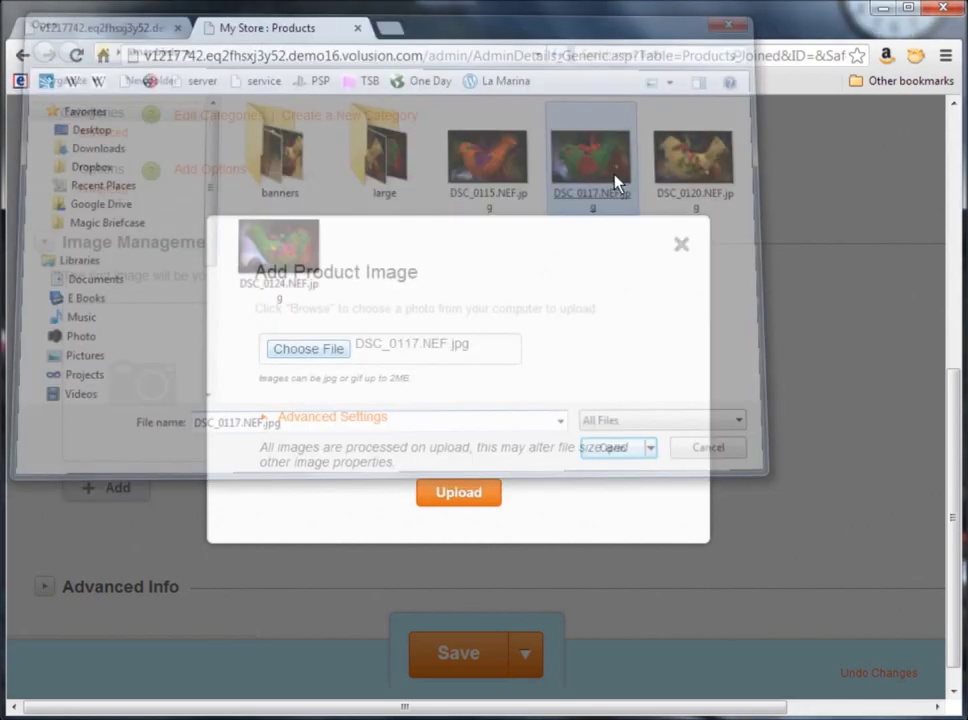
{"action": "left_click", "coordinate": [455, 495]}
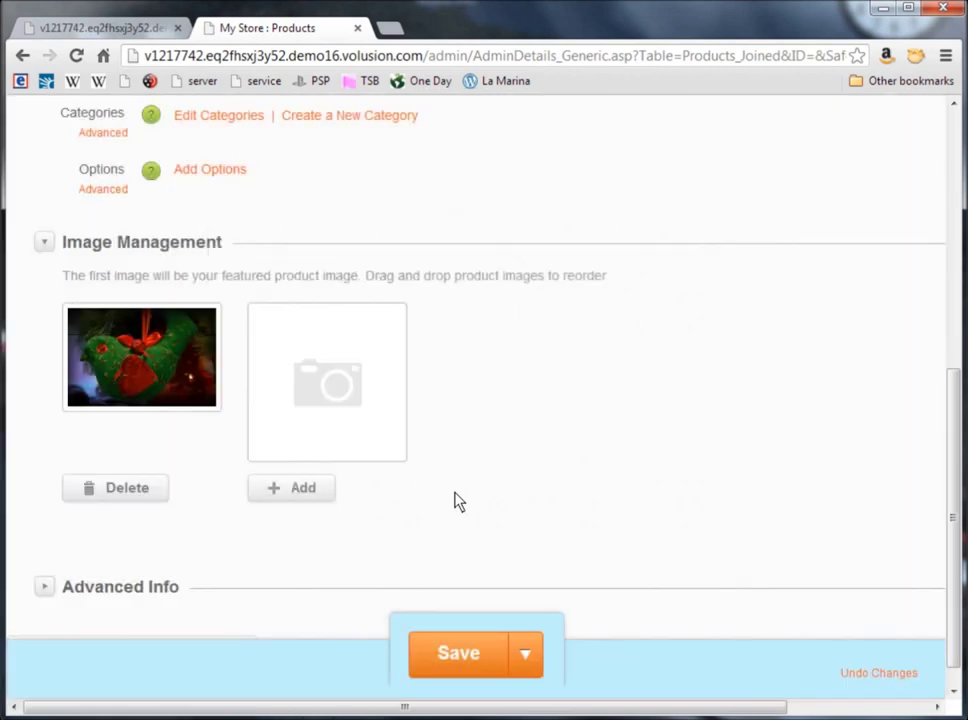
{"action": "left_click", "coordinate": [477, 658]}
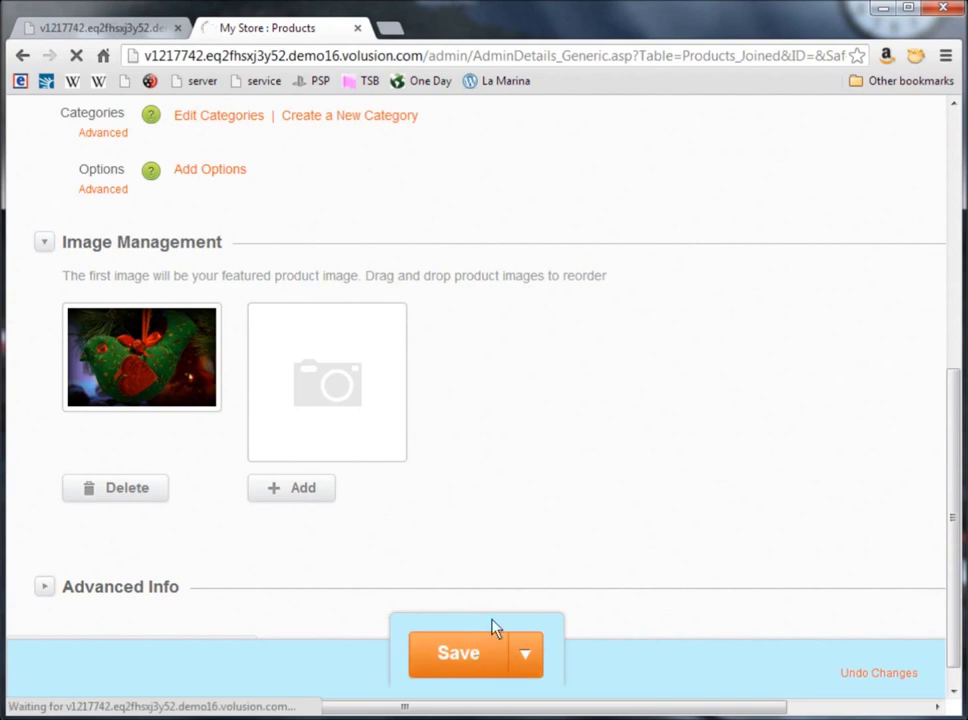
Go to Inventory > Products to see the saved Green Bird Christmas Decoration at £4.99.
{"action": "scroll", "coordinate": [507, 578], "scroll_direction": "down", "scroll_amount": 1}
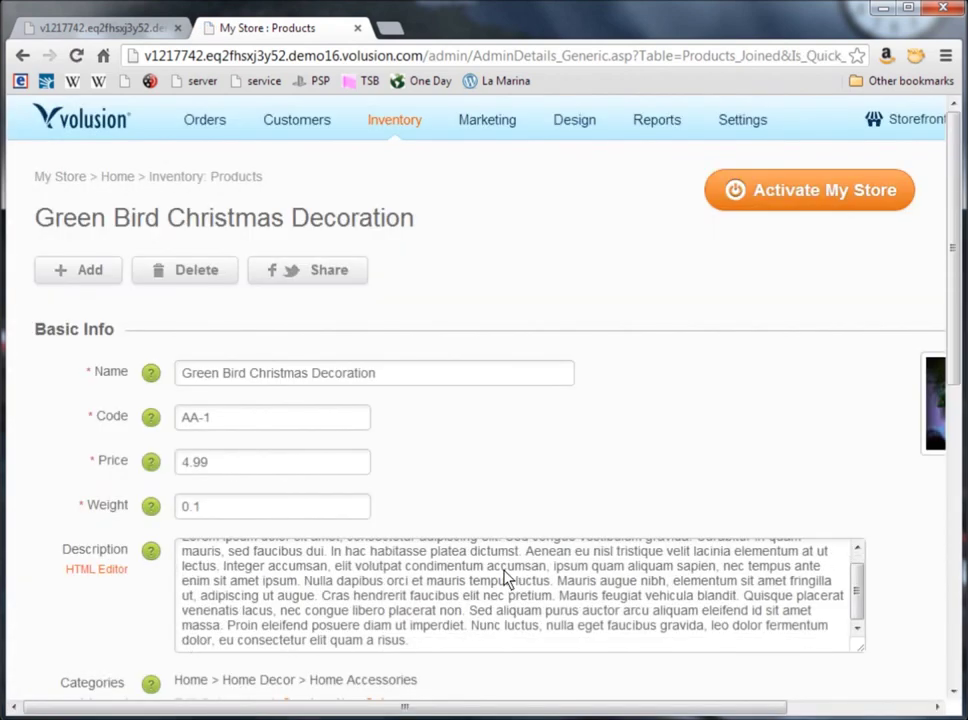
{"action": "scroll", "coordinate": [77, 583], "scroll_direction": "down", "scroll_amount": 6}
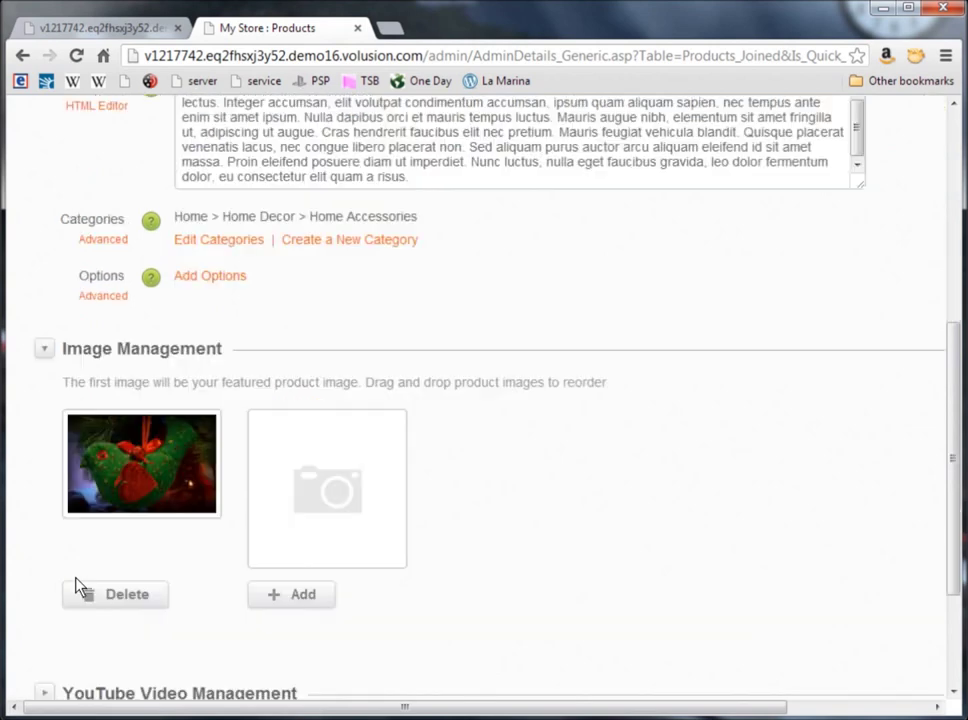
{"action": "scroll", "coordinate": [77, 583], "scroll_direction": "up", "scroll_amount": 8}
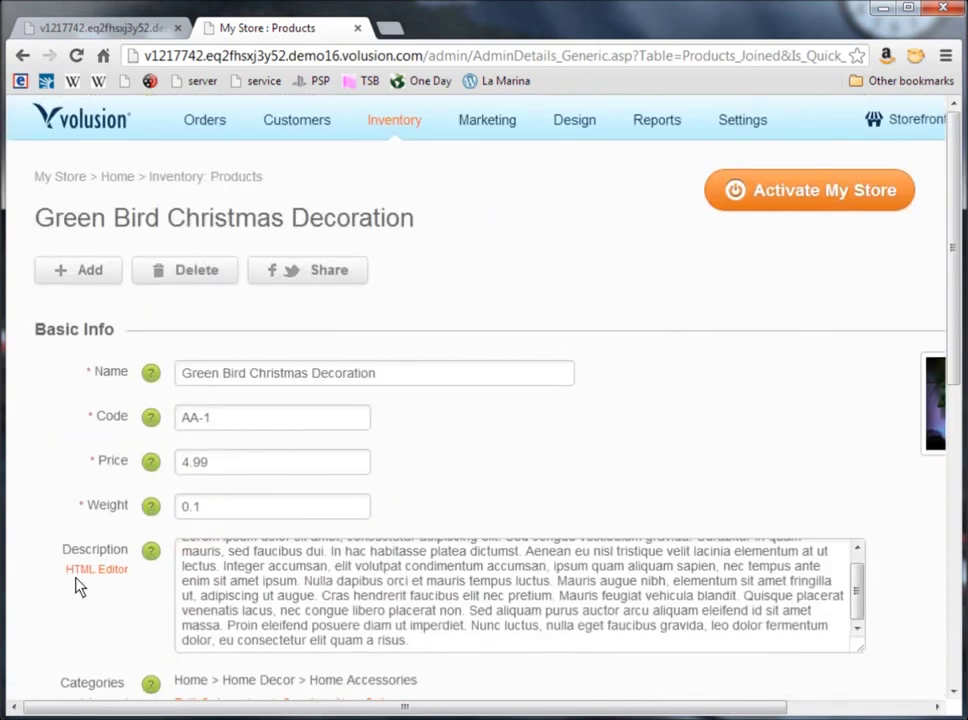
{"action": "mouse_move", "coordinate": [406, 134]}
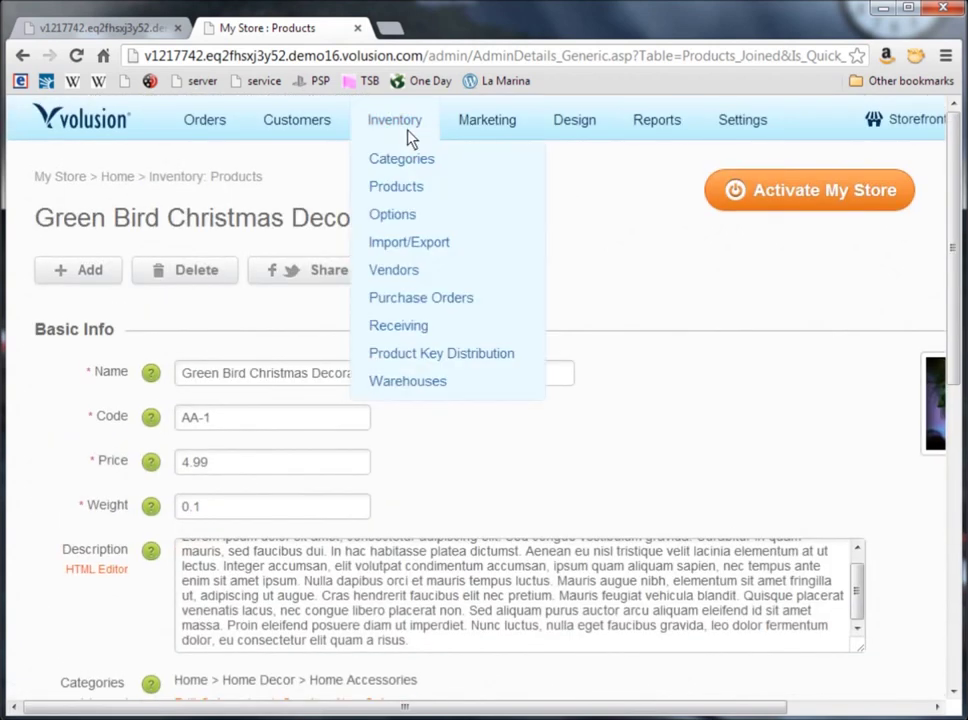
{"action": "left_click", "coordinate": [398, 187]}
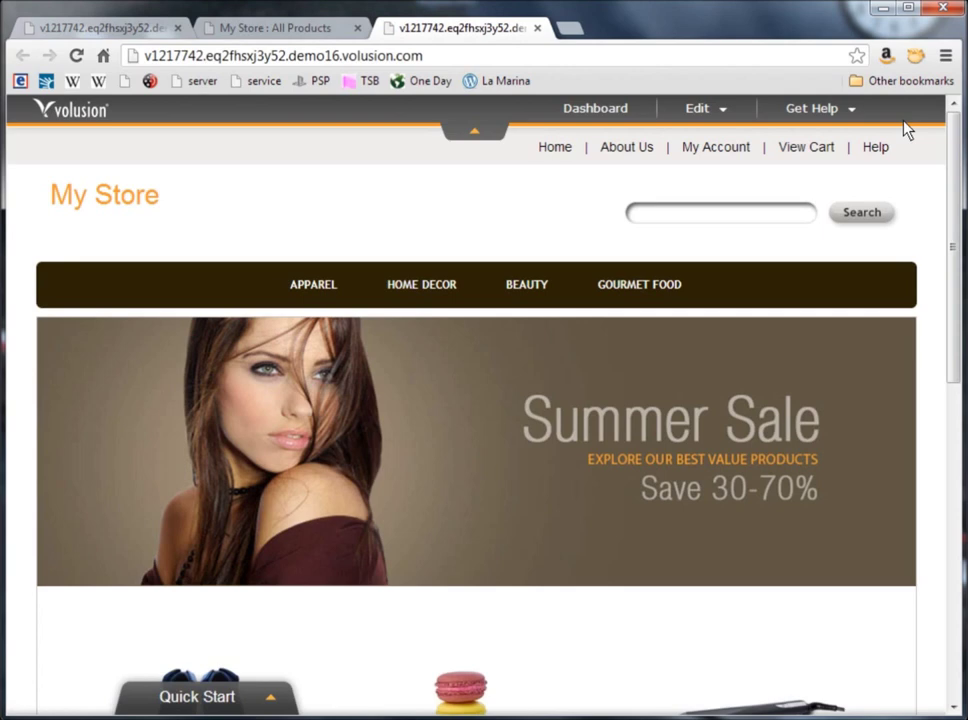
On the storefront, open the Green Bird Christmas Decoration from Home Decor > Home Accessories.
{"action": "mouse_move", "coordinate": [437, 282]}
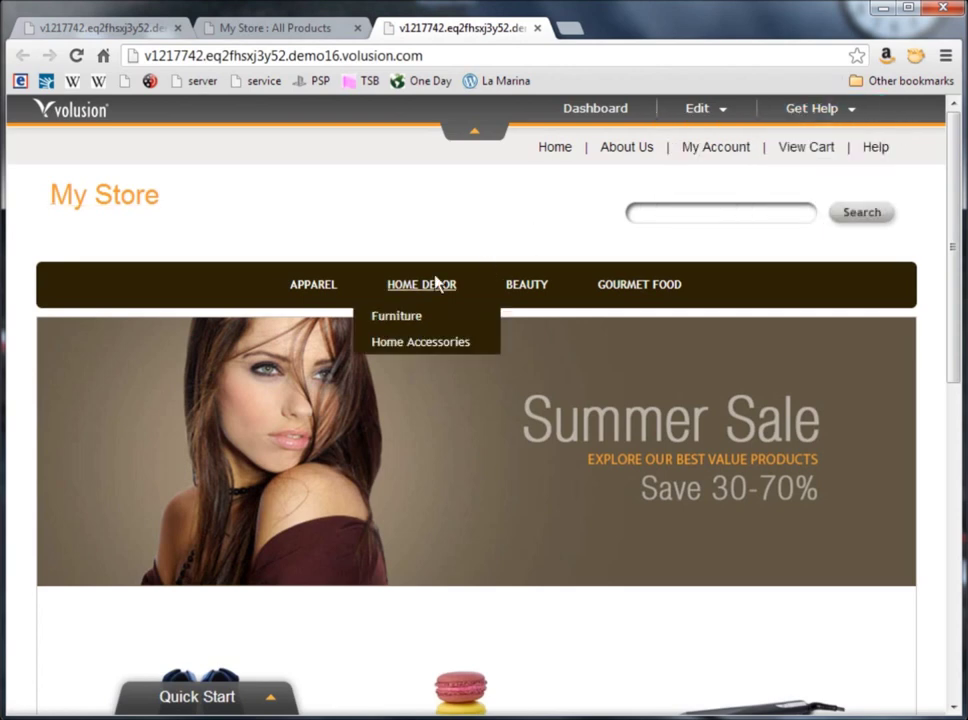
{"action": "left_click", "coordinate": [431, 343]}
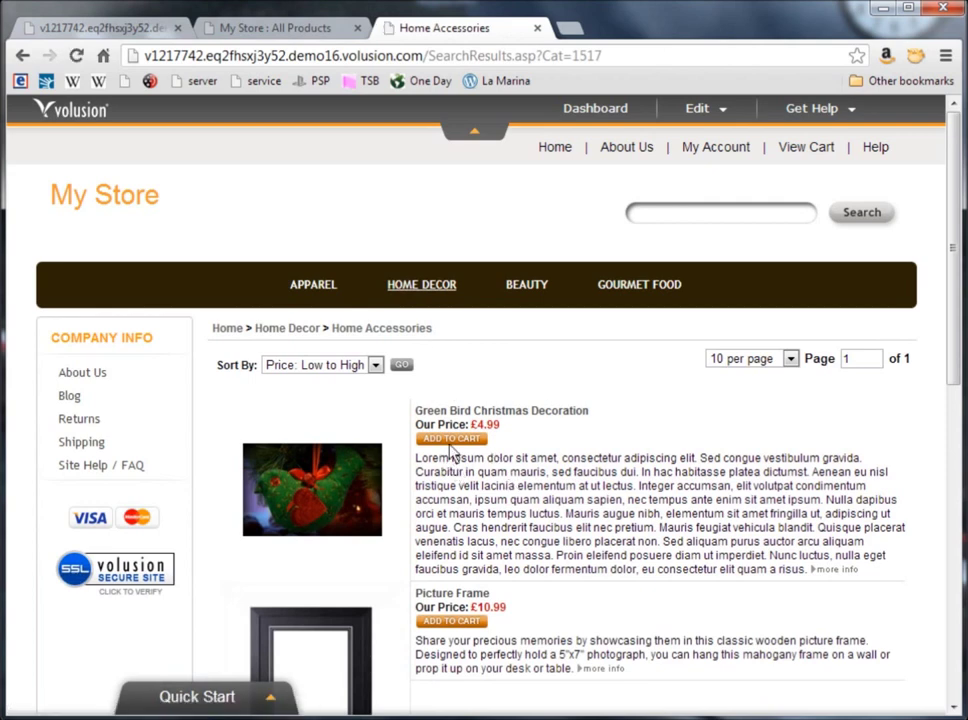
{"action": "left_click", "coordinate": [305, 485]}
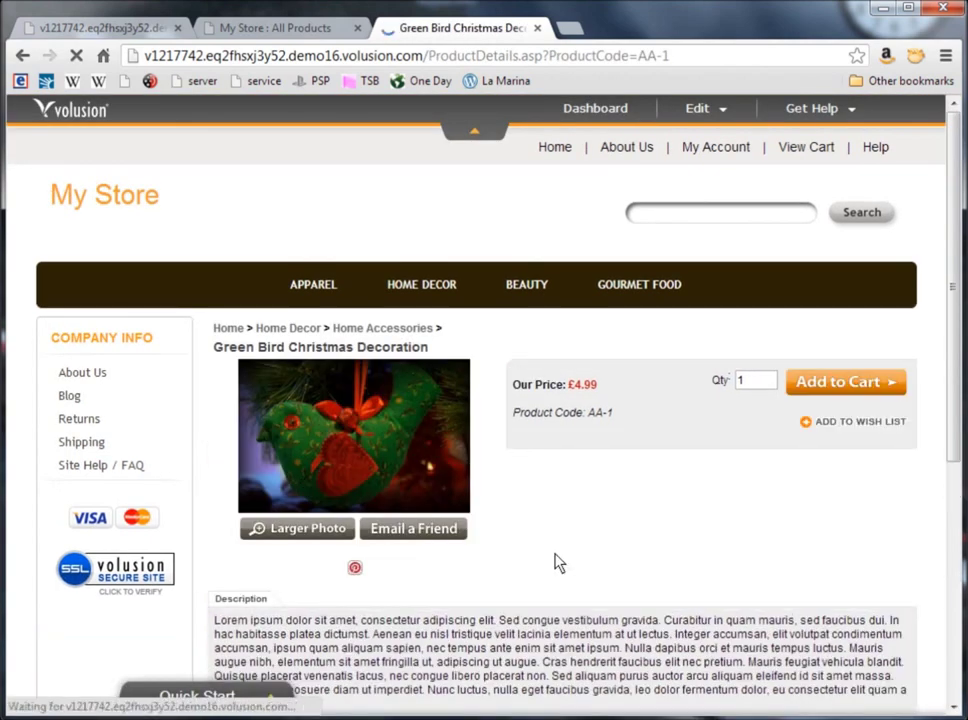
Add the £4.99 decoration to the cart, proceed to checkout, and return to the admin dashboard.
{"action": "scroll", "coordinate": [558, 563], "scroll_direction": "down", "scroll_amount": 3}
{"action": "scroll", "coordinate": [558, 563], "scroll_direction": "up", "scroll_amount": 2}
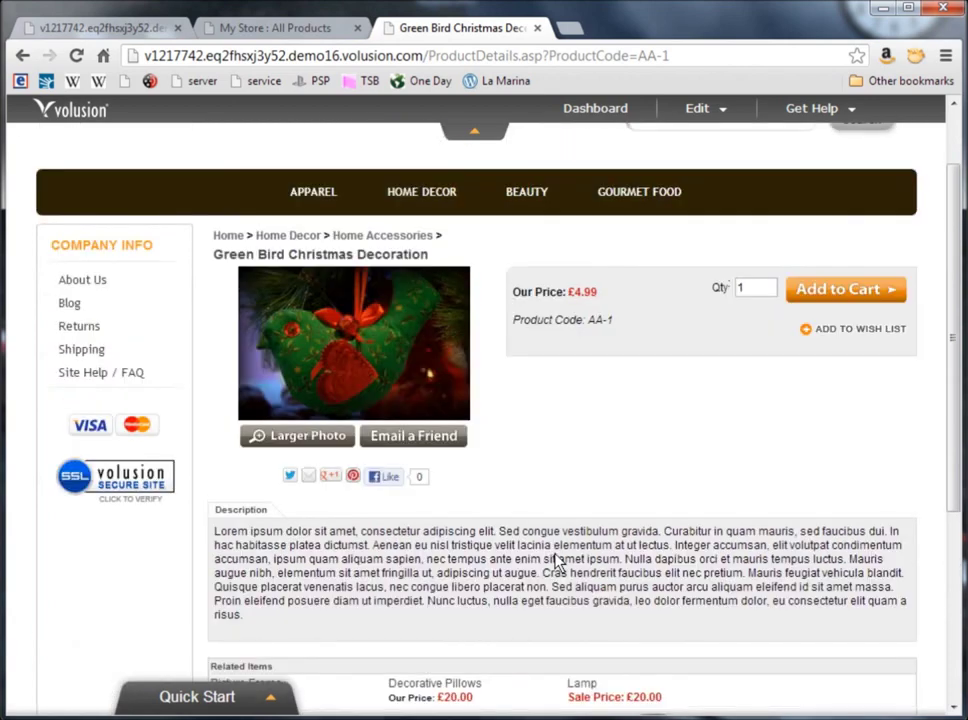
{"action": "scroll", "coordinate": [558, 563], "scroll_direction": "up", "scroll_amount": 1}
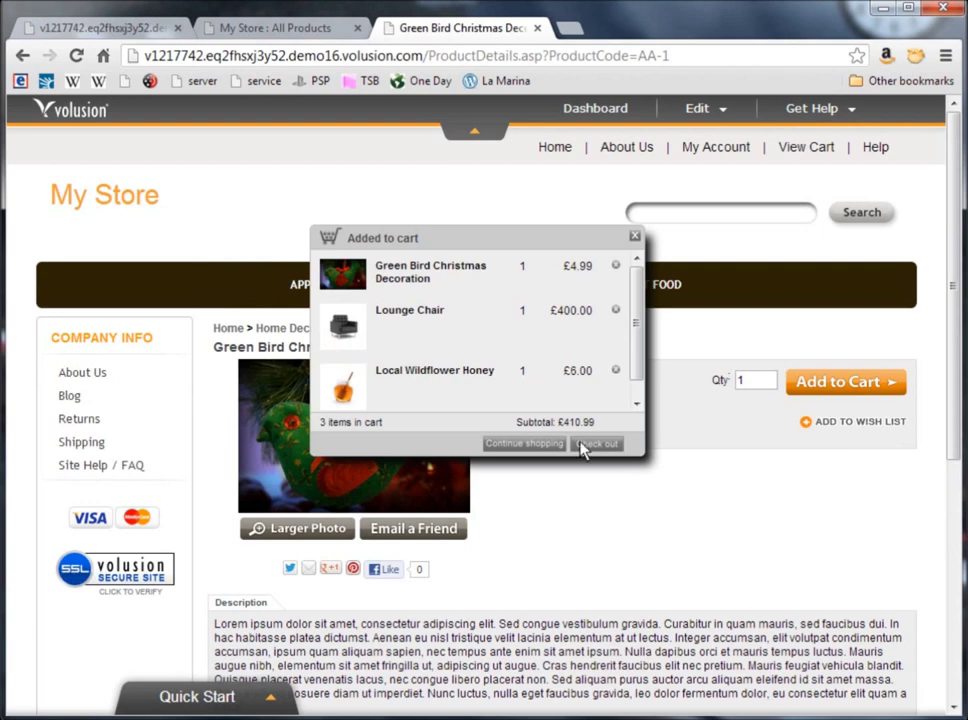
{"action": "left_click", "coordinate": [594, 445]}
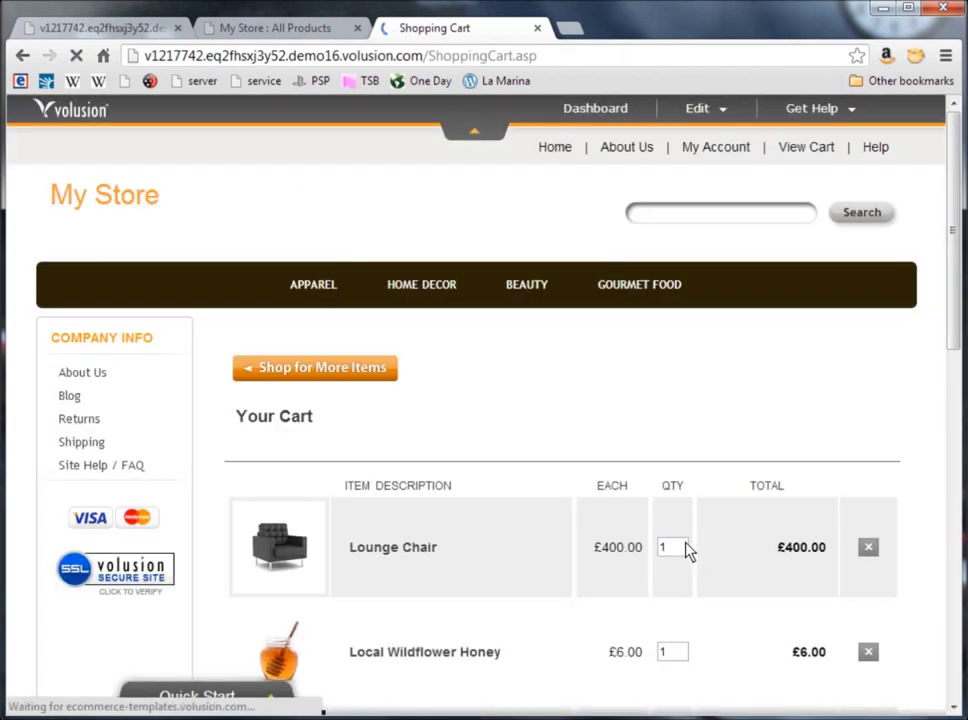
{"action": "scroll", "coordinate": [688, 550], "scroll_direction": "down", "scroll_amount": 1}
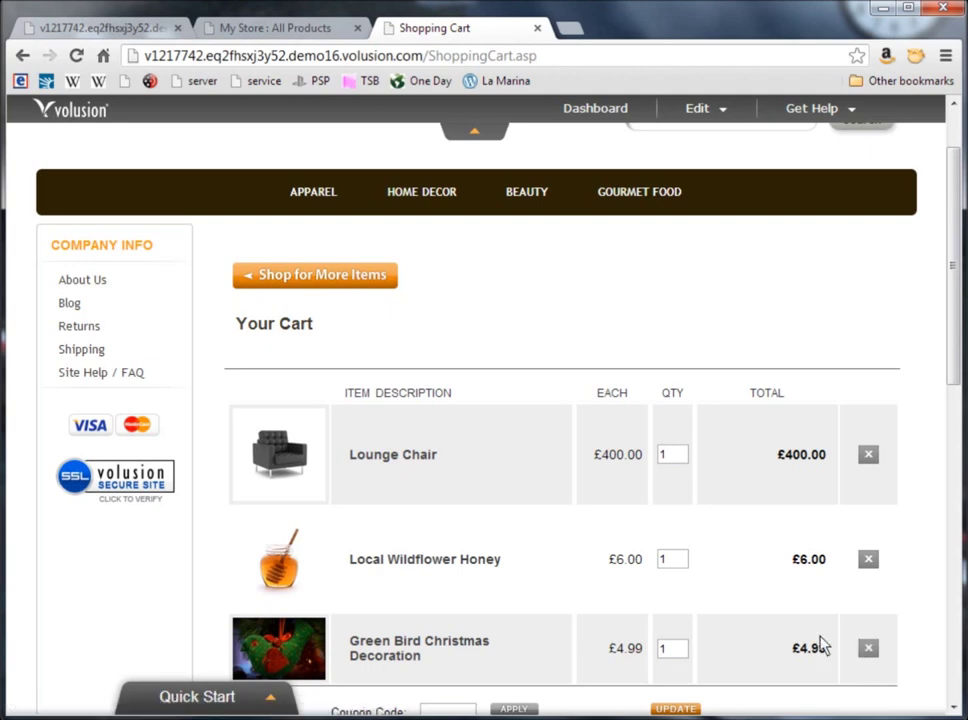
{"action": "left_click", "coordinate": [815, 108]}
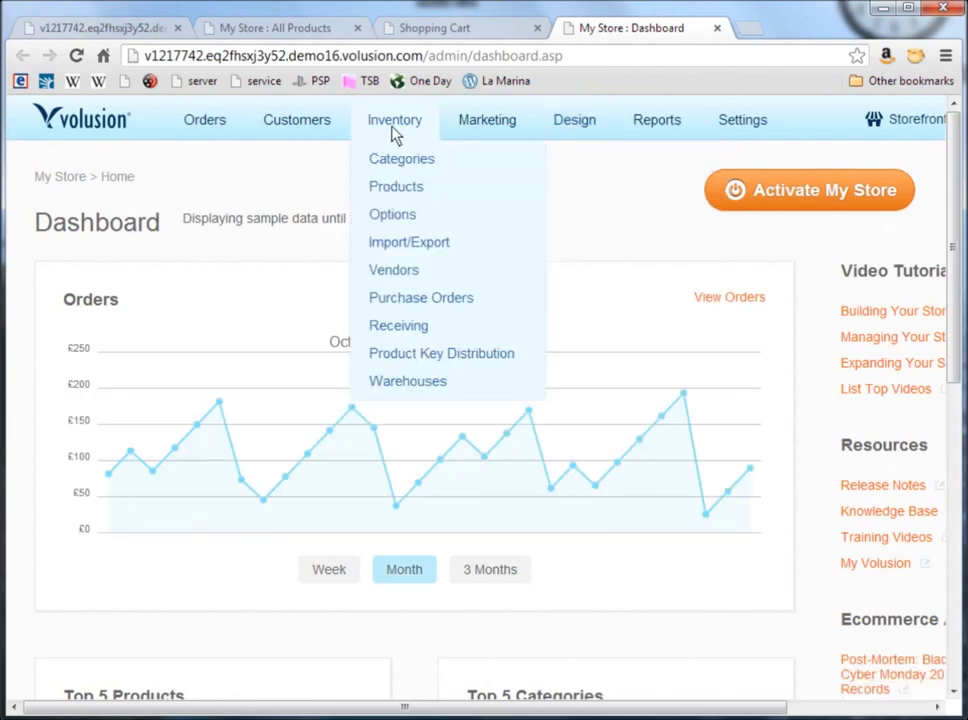
Start a new category named 'Decorations' with no parent category.
{"action": "left_click", "coordinate": [398, 161]}
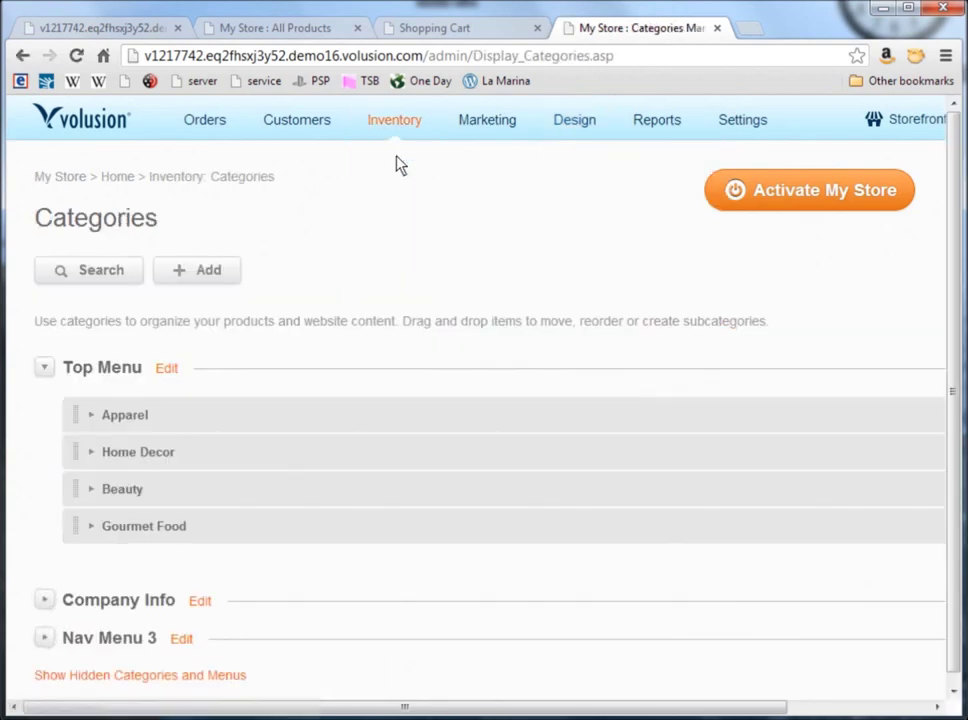
{"action": "left_click", "coordinate": [197, 276]}
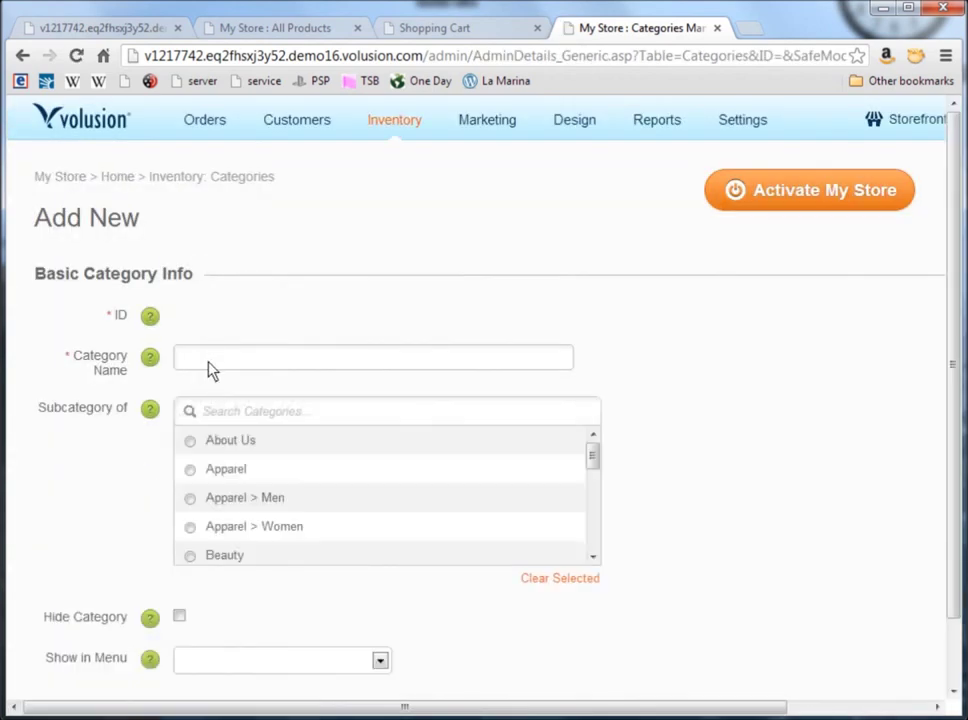
{"action": "left_click", "coordinate": [212, 366]}
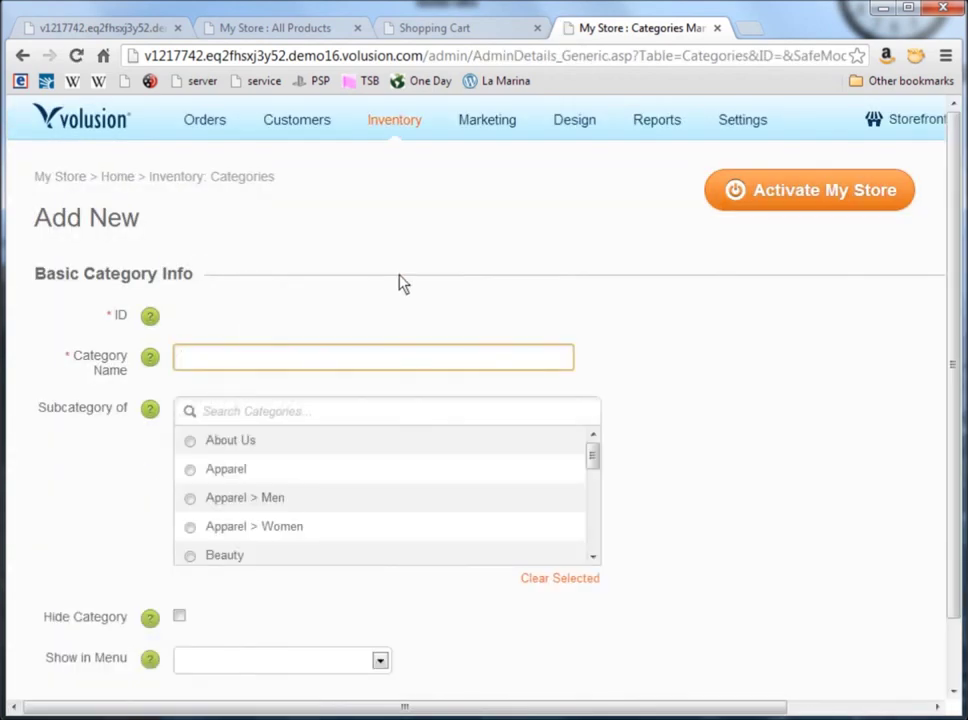
{"action": "type", "text": "Decorations"}
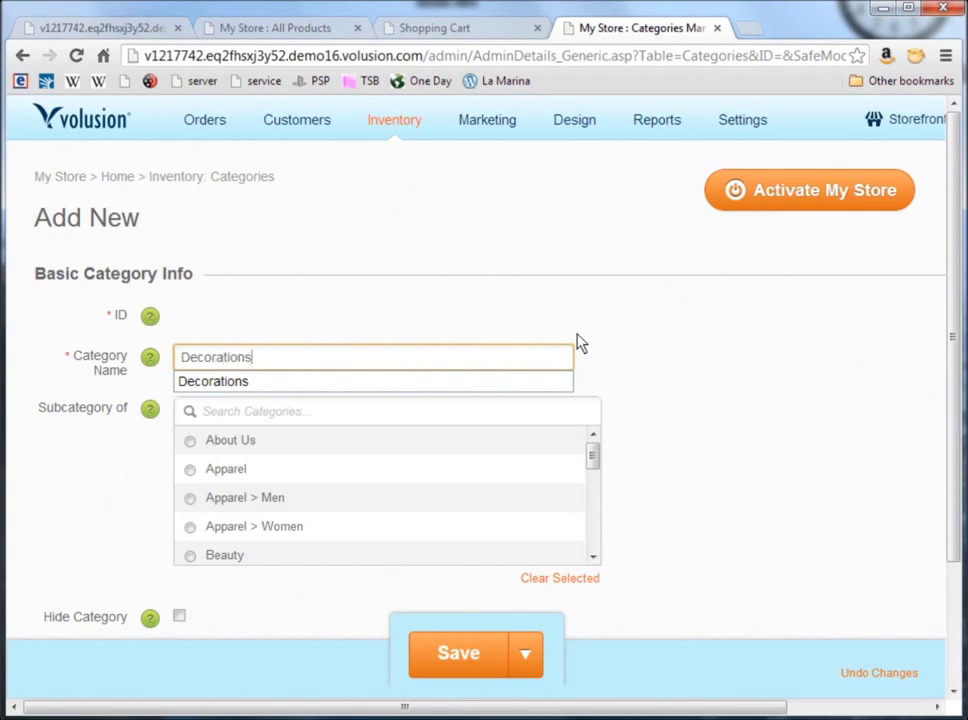
{"action": "left_click", "coordinate": [736, 463]}
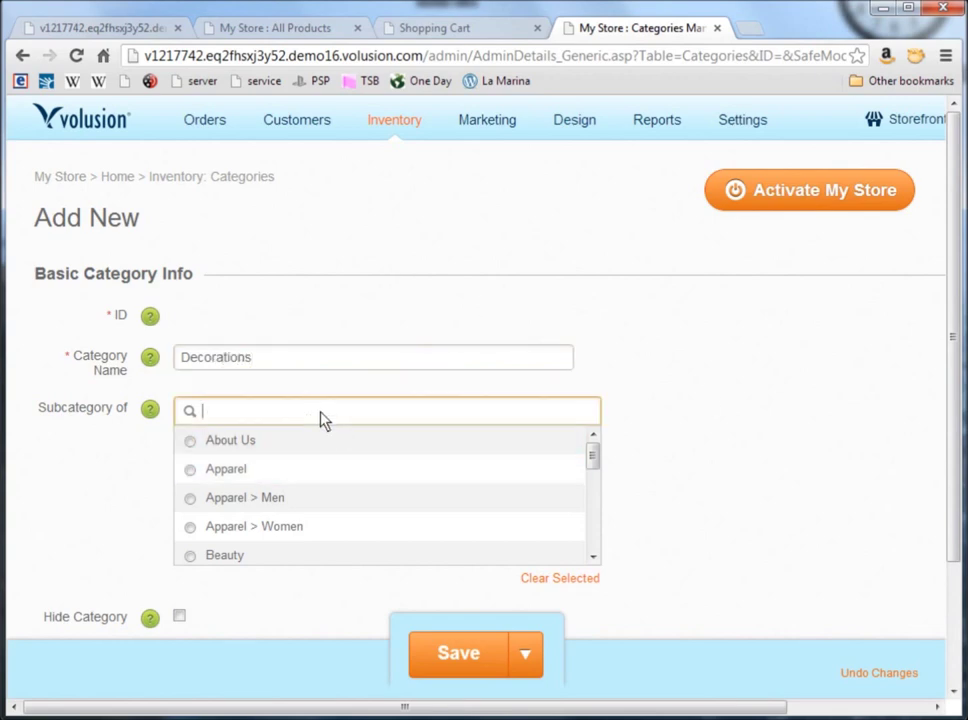
{"action": "left_click", "coordinate": [37, 522]}
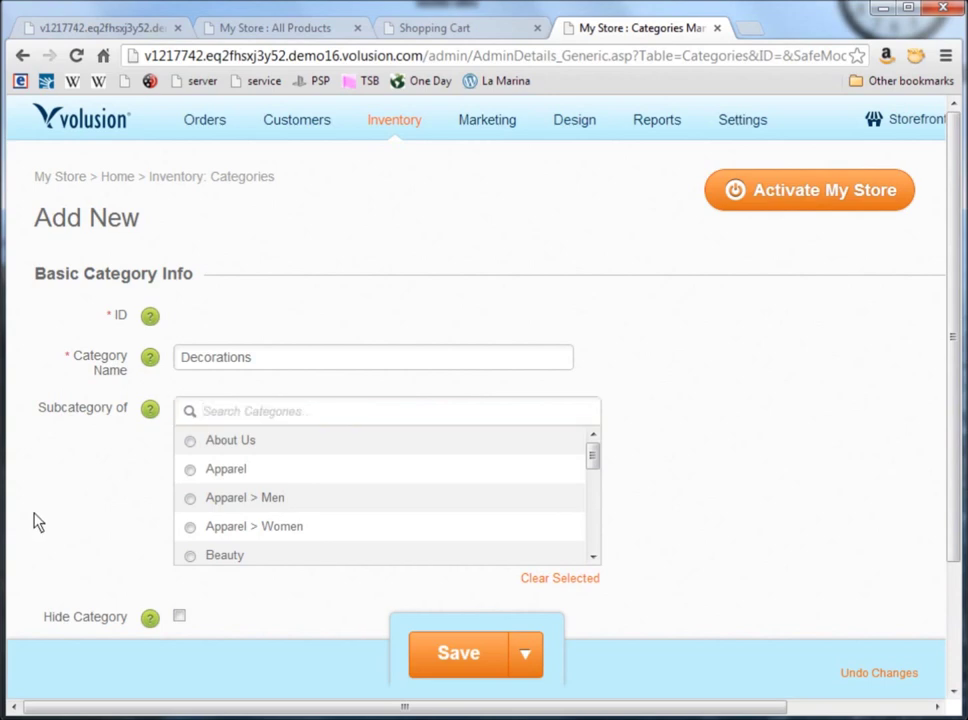
Set Decorations to show in the Top Menu and save it.
{"action": "scroll", "coordinate": [813, 541], "scroll_direction": "down", "scroll_amount": 1}
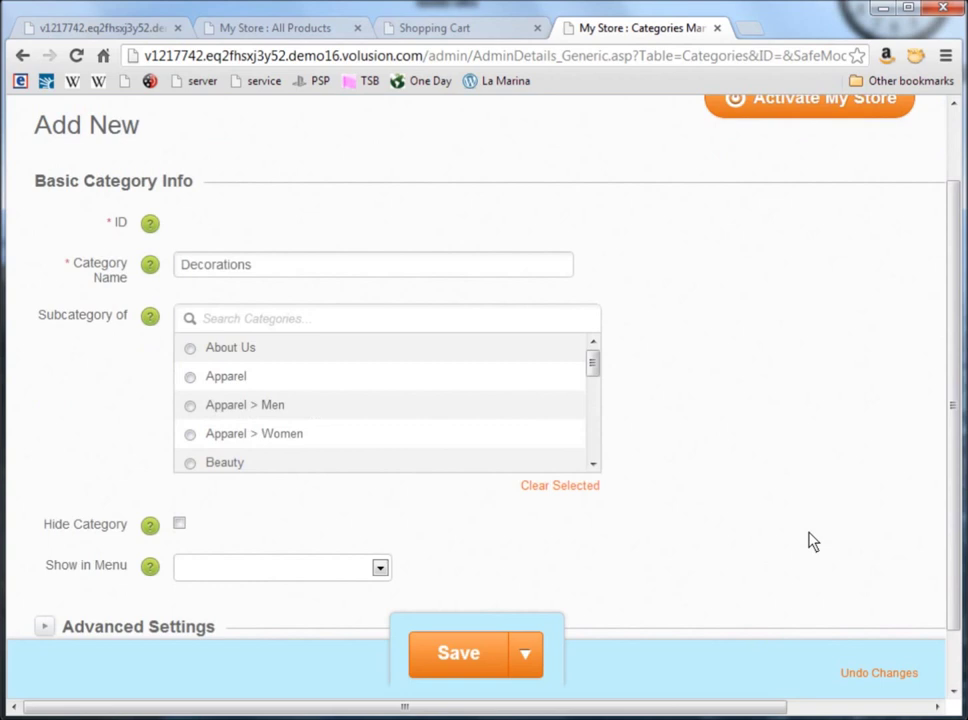
{"action": "left_click", "coordinate": [380, 570]}
{"action": "left_click", "coordinate": [318, 606]}
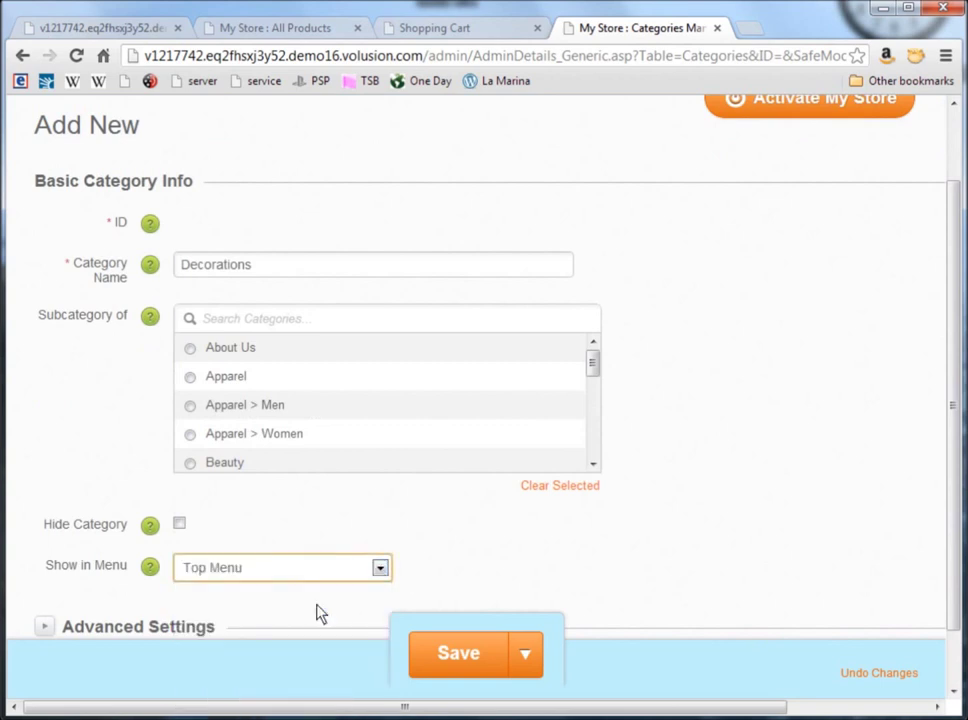
{"action": "left_click", "coordinate": [879, 527]}
{"action": "scroll", "coordinate": [883, 535], "scroll_direction": "down", "scroll_amount": 1}
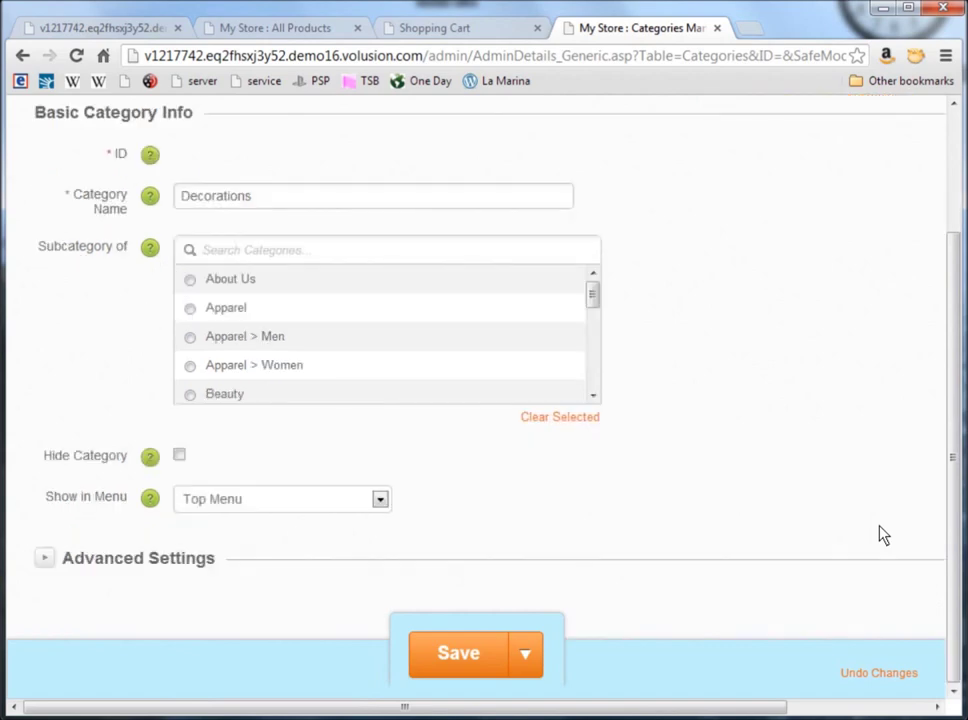
{"action": "left_click", "coordinate": [44, 558]}
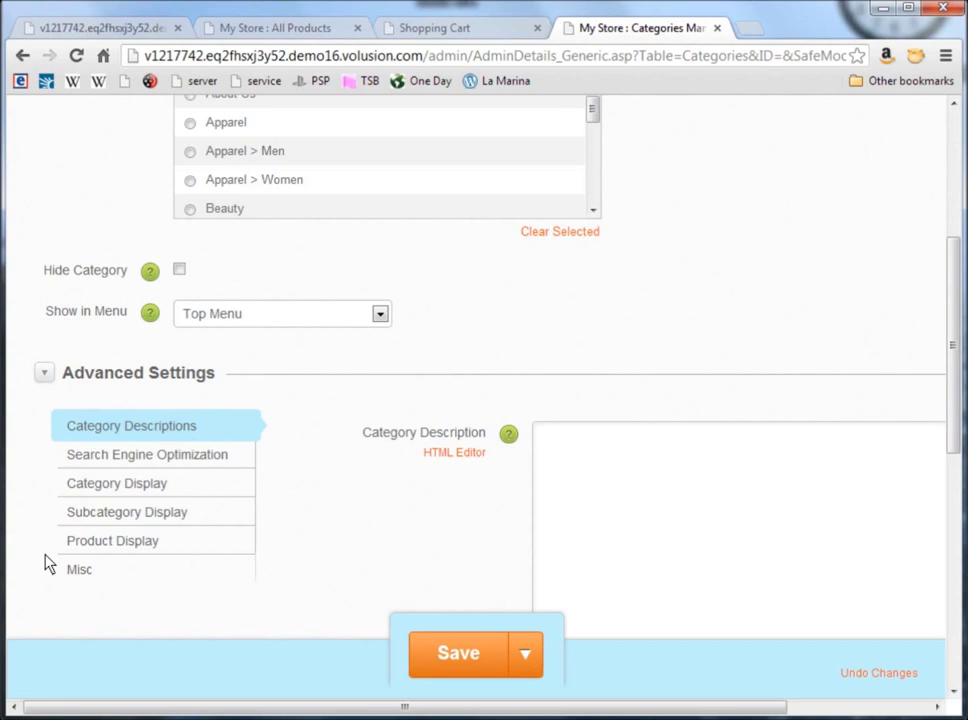
{"action": "left_click", "coordinate": [443, 653]}
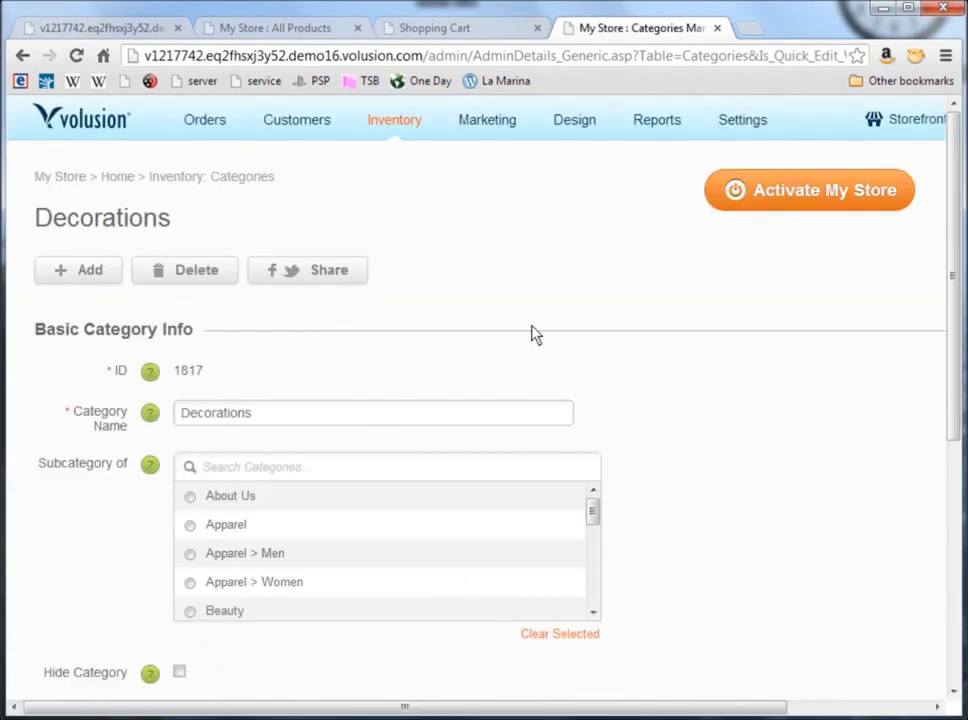
Add a new category named 'for Christmas' with Decorations as its parent.
{"action": "left_click", "coordinate": [88, 277]}
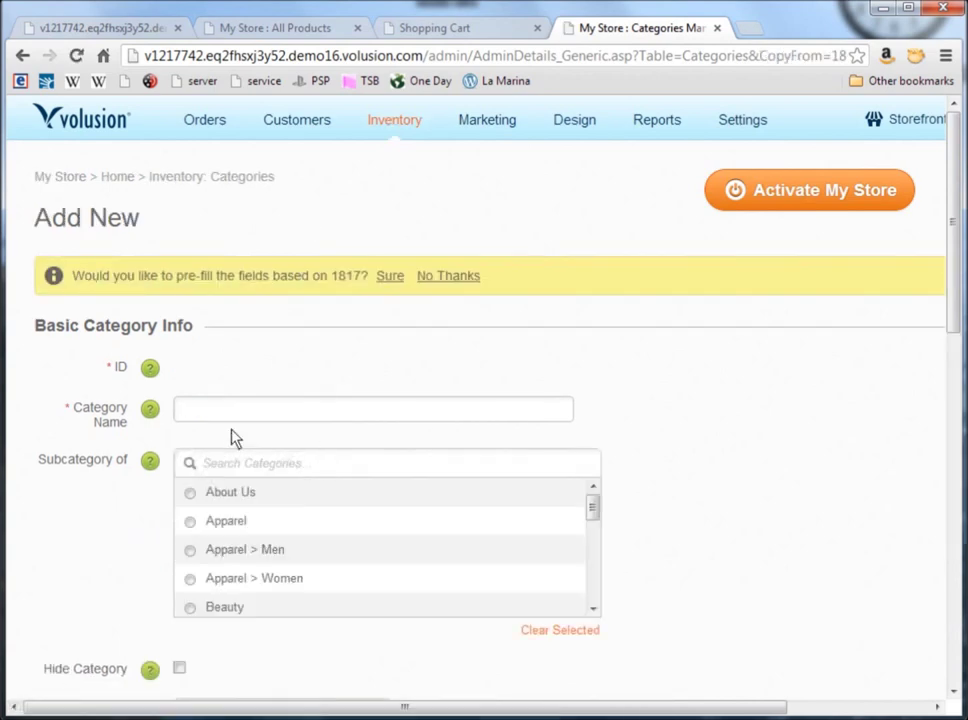
{"action": "left_click", "coordinate": [220, 414]}
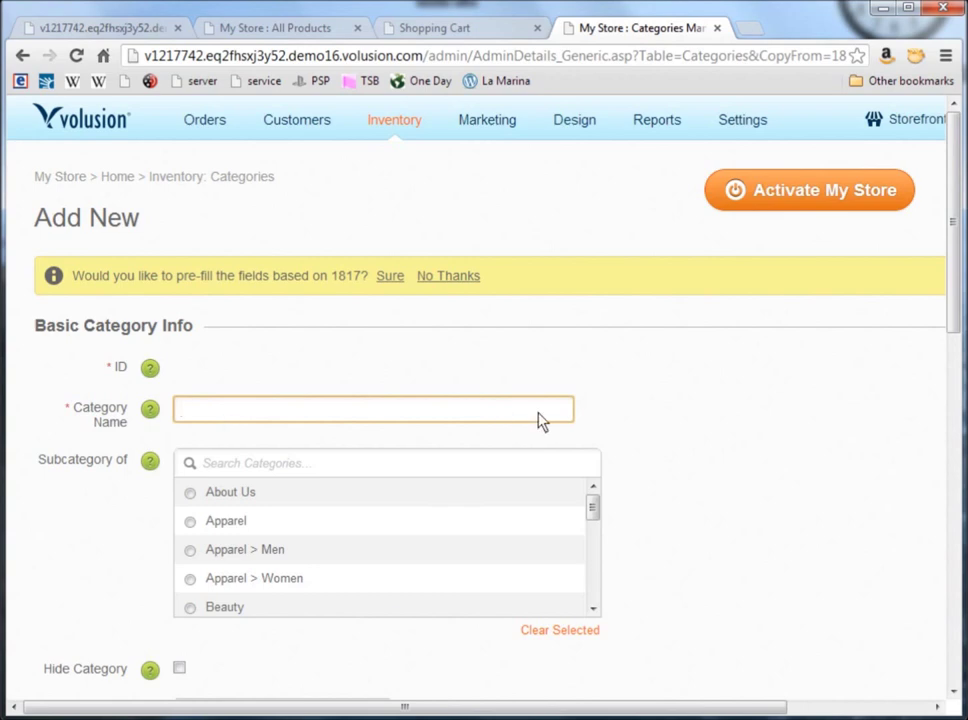
{"action": "type", "text": "for Christmas"}
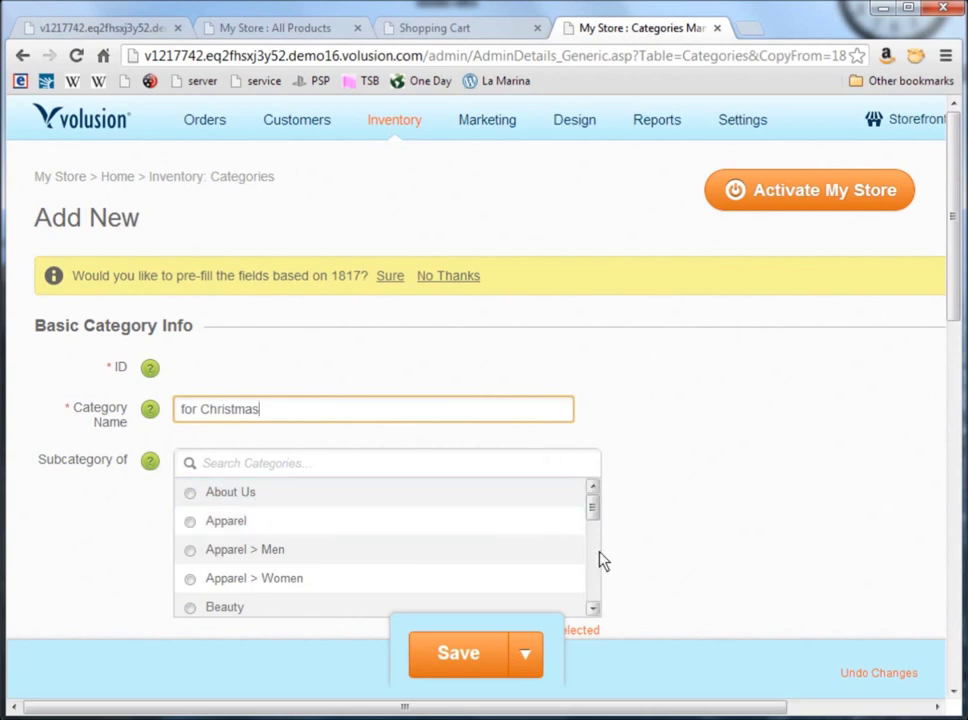
{"action": "left_click", "coordinate": [594, 598]}
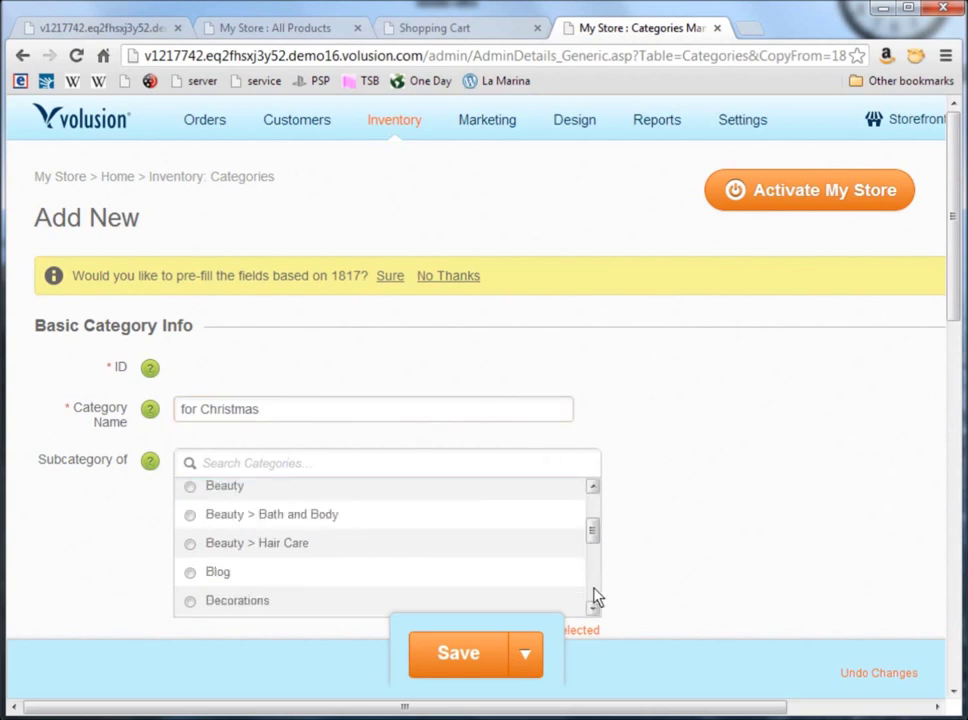
{"action": "left_click", "coordinate": [190, 603]}
Set 'for Christmas' to show in the Top Menu and save it.
{"action": "scroll", "coordinate": [754, 547], "scroll_direction": "down", "scroll_amount": 1}
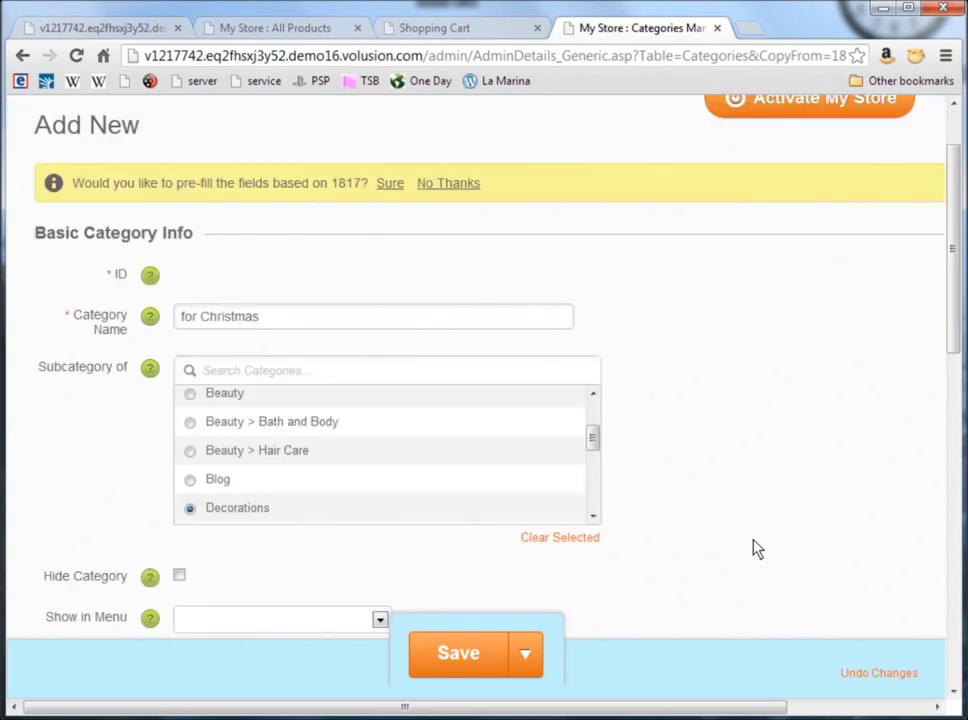
{"action": "scroll", "coordinate": [757, 548], "scroll_direction": "down", "scroll_amount": 1}
{"action": "left_click", "coordinate": [380, 527]}
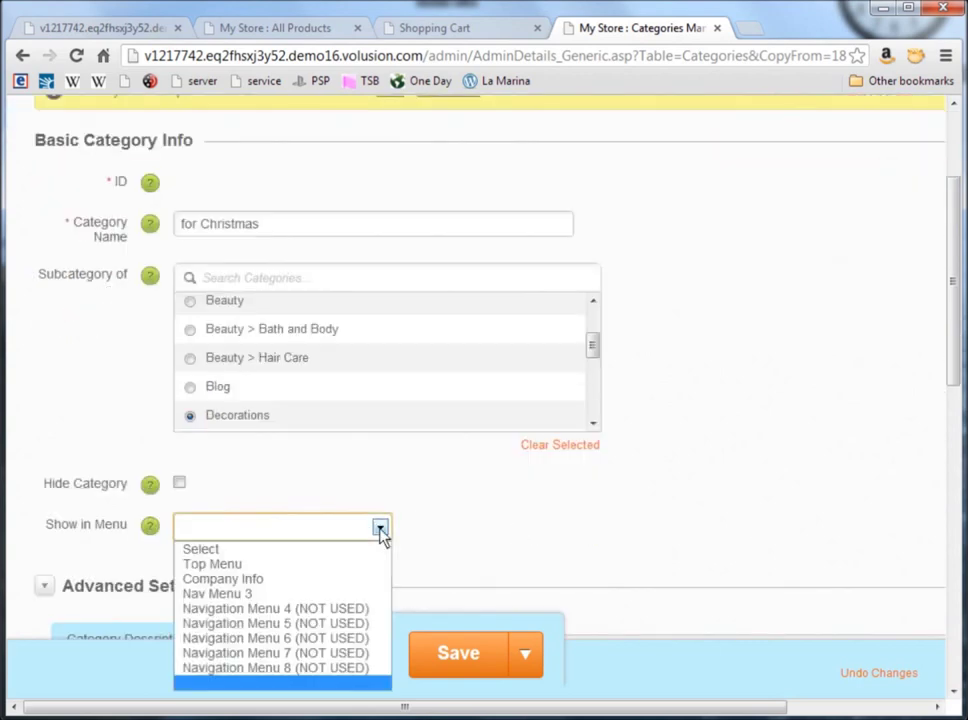
{"action": "left_click", "coordinate": [339, 566]}
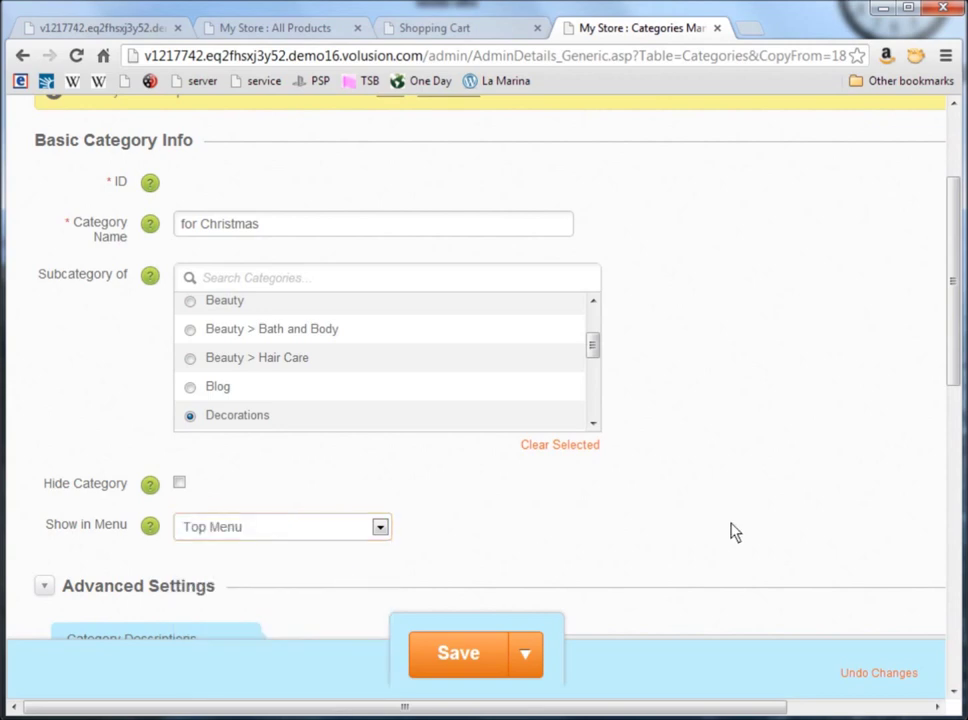
{"action": "left_click", "coordinate": [463, 665]}
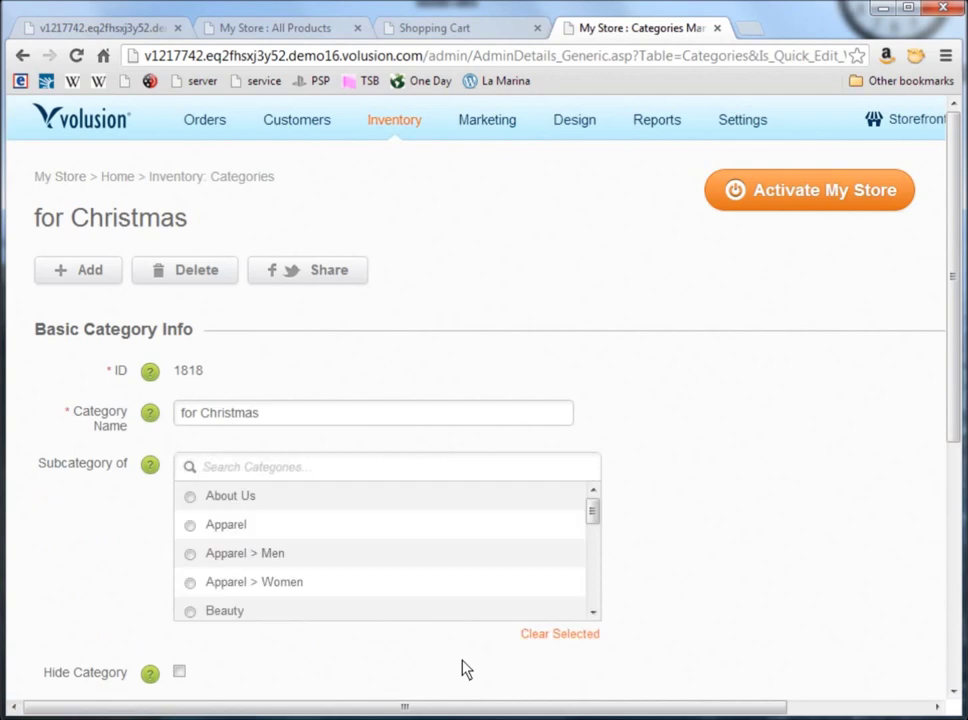
{"action": "mouse_move", "coordinate": [422, 124]}
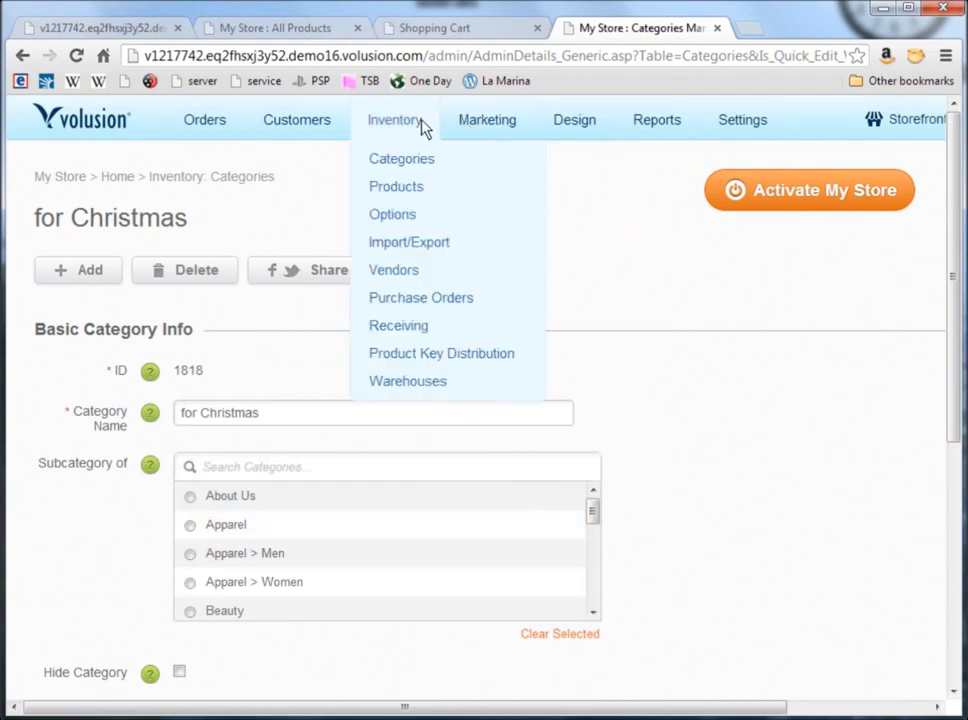
Open the Green Bird Christmas Decoration product from the All Products list.
{"action": "left_click", "coordinate": [410, 193]}
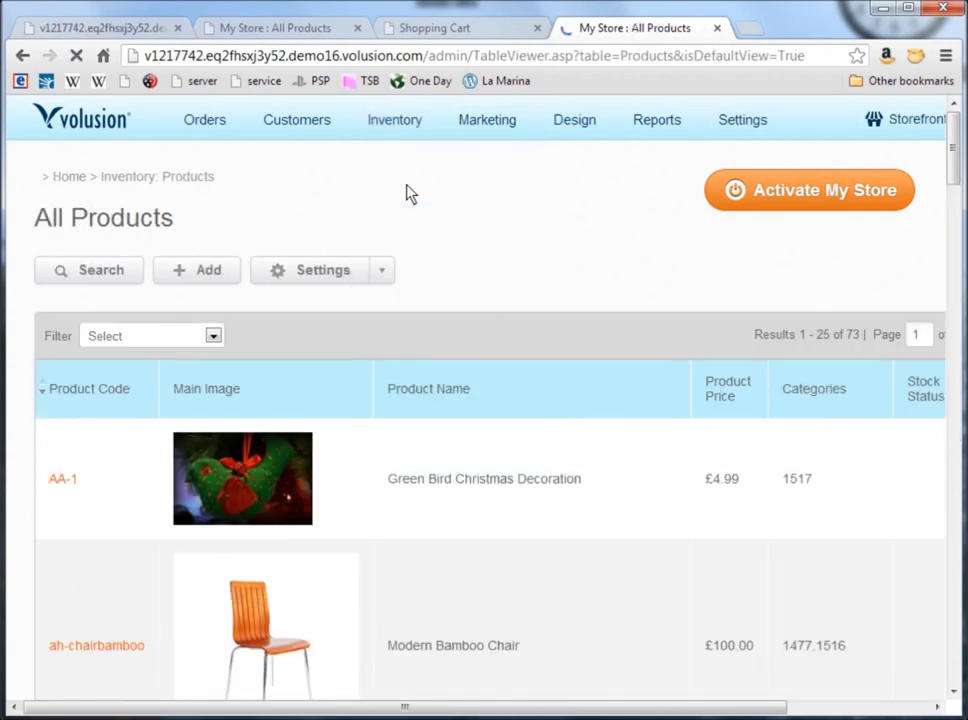
{"action": "left_click", "coordinate": [65, 484]}
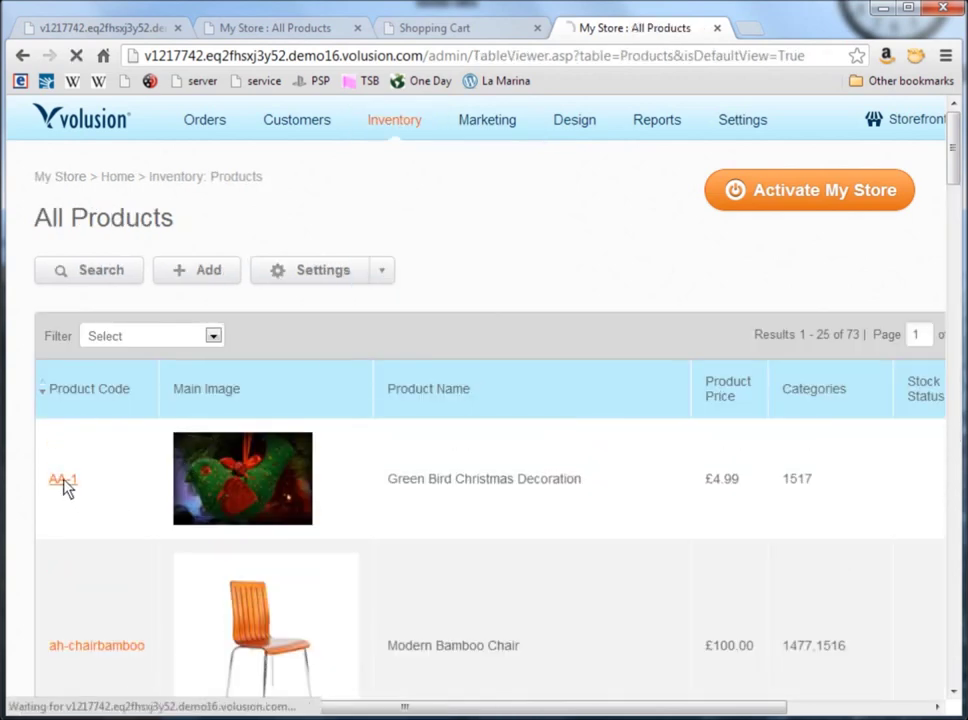
{"action": "scroll", "coordinate": [590, 581], "scroll_direction": "down", "scroll_amount": 2}
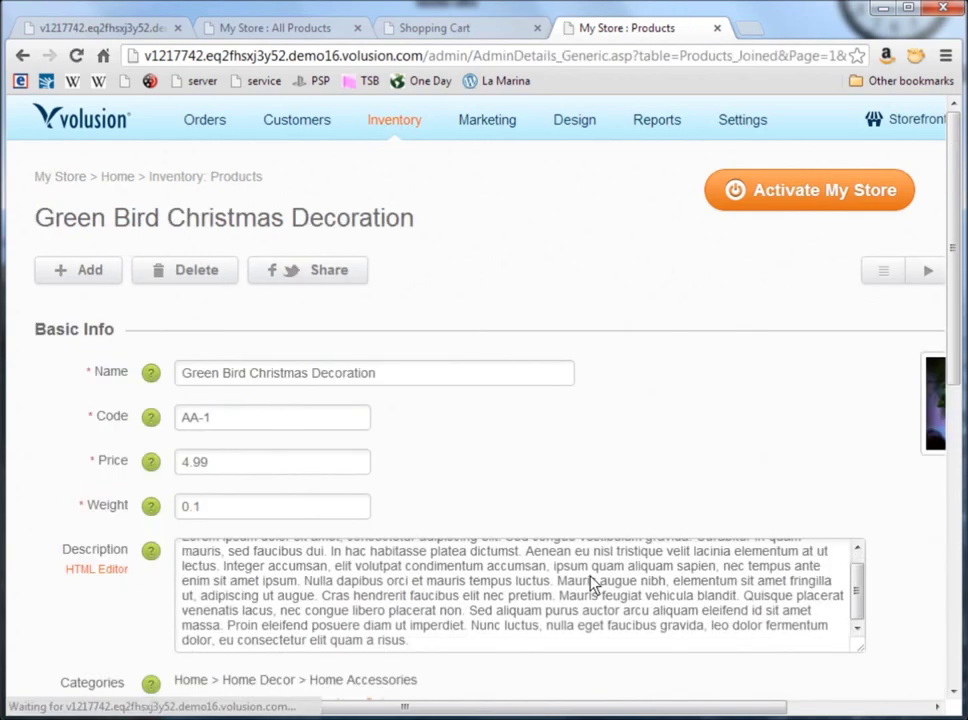
{"action": "scroll", "coordinate": [893, 630], "scroll_direction": "down", "scroll_amount": 1}
{"action": "scroll", "coordinate": [850, 620], "scroll_direction": "down", "scroll_amount": 1}
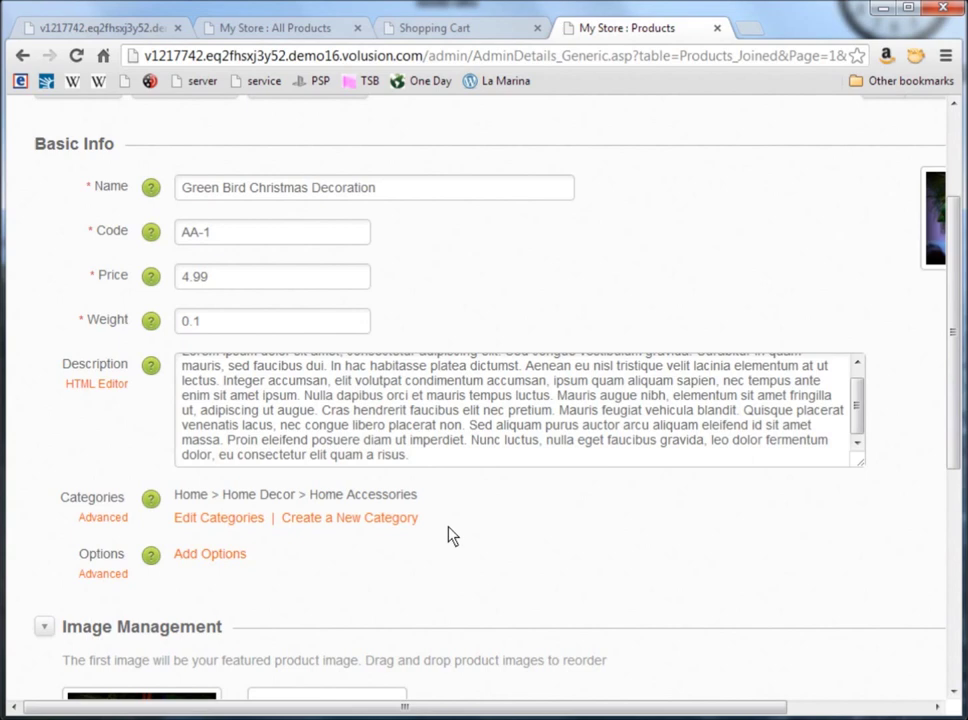
Tick Decorations > for Christmas in the product's categories and save the product.
{"action": "left_click", "coordinate": [219, 519]}
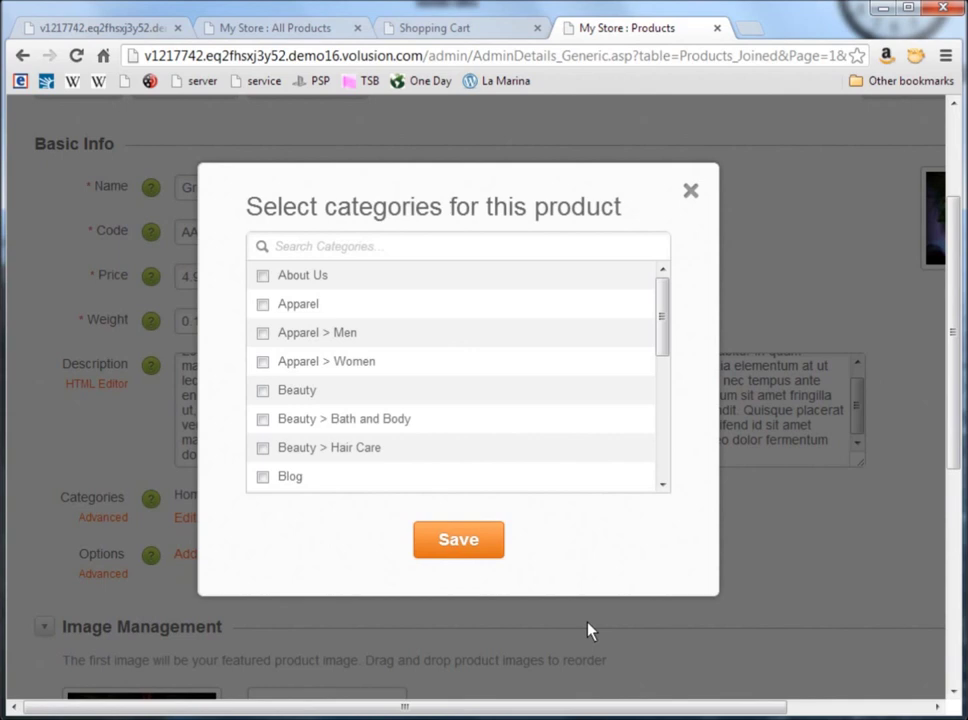
{"action": "left_click", "coordinate": [665, 468]}
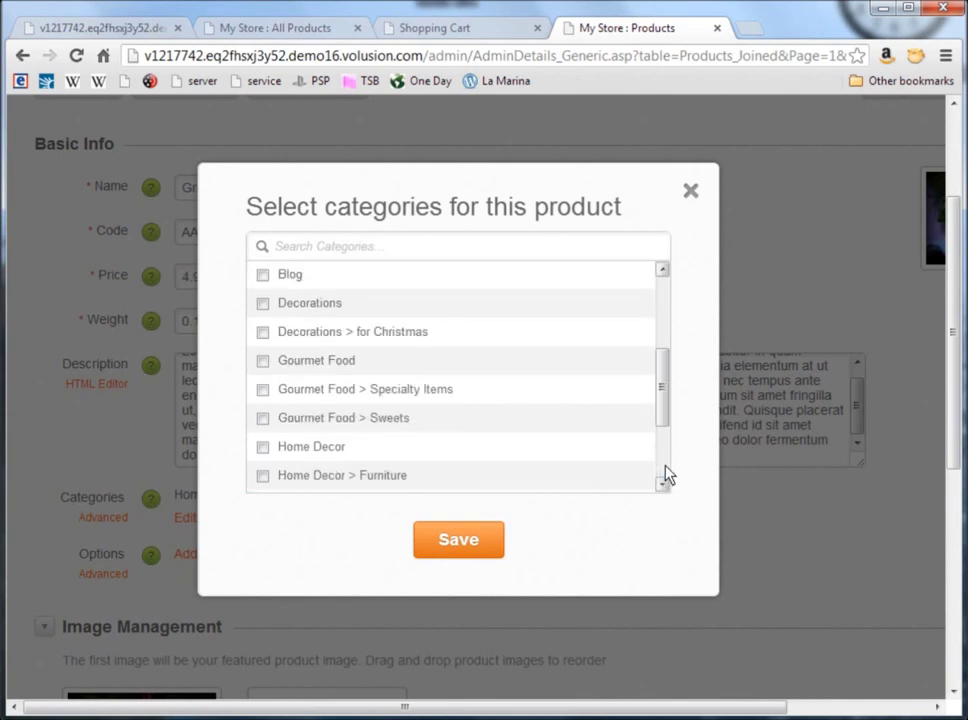
{"action": "left_click", "coordinate": [263, 333]}
{"action": "left_click", "coordinate": [462, 541]}
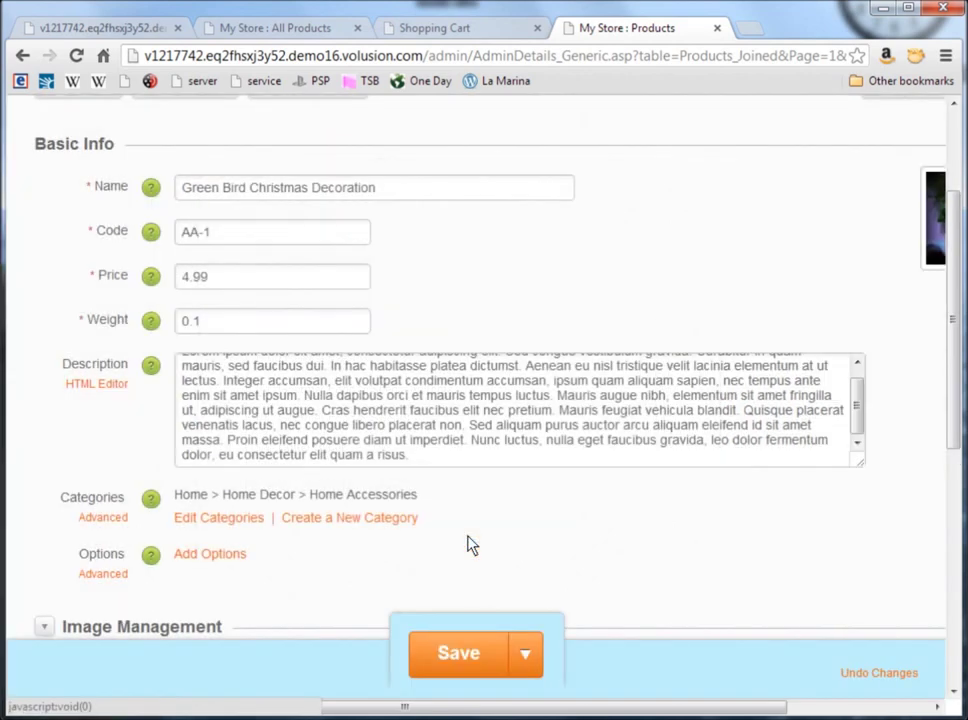
{"action": "left_click", "coordinate": [468, 654]}
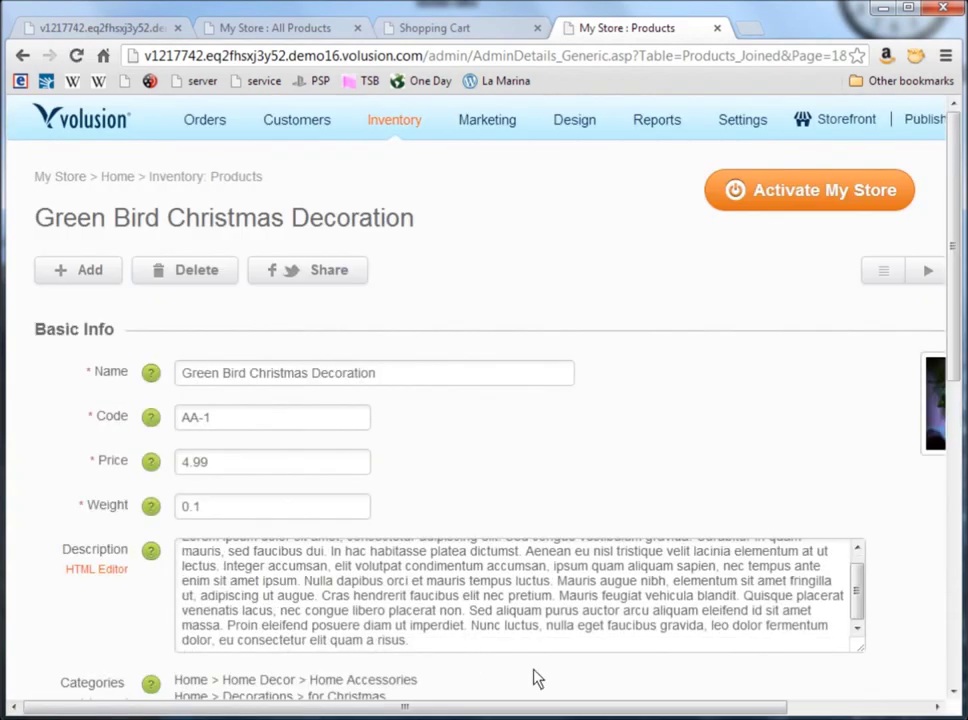
{"action": "scroll", "coordinate": [537, 679], "scroll_direction": "down", "scroll_amount": 1}
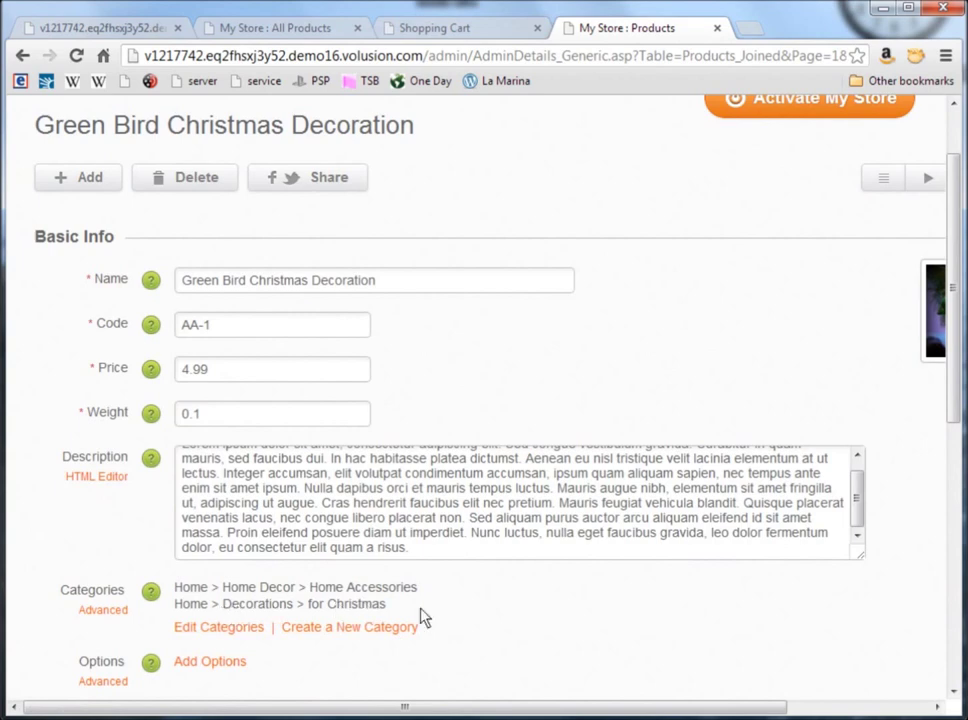
{"action": "scroll", "coordinate": [700, 360], "scroll_direction": "up", "scroll_amount": 1}
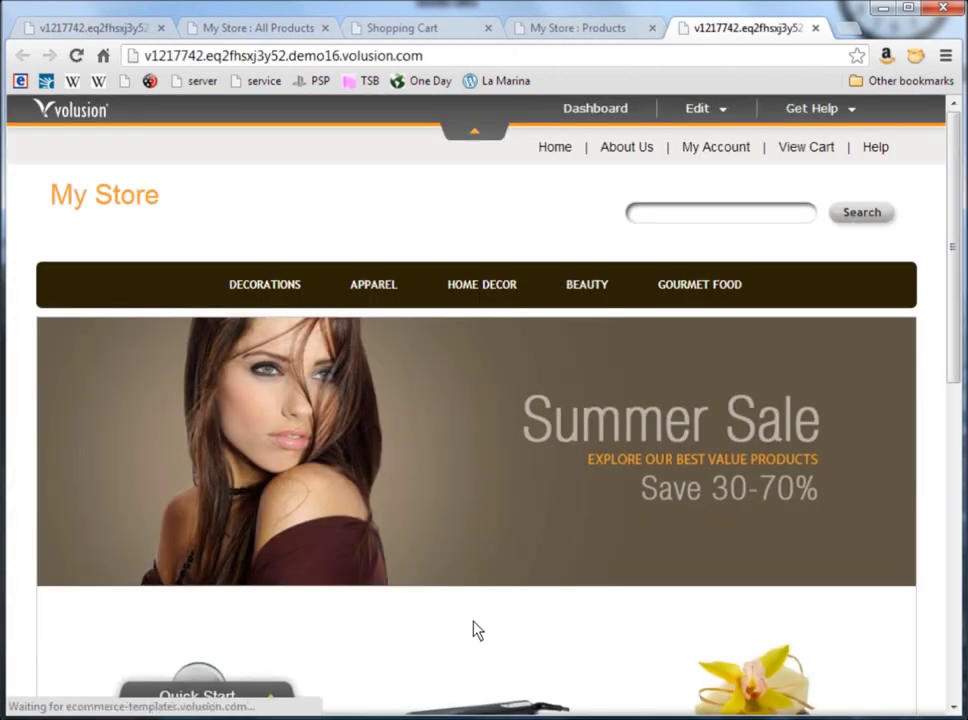
View the Decorations > for Christmas and Apparel > Women pages on the storefront.
{"action": "mouse_move", "coordinate": [281, 286]}
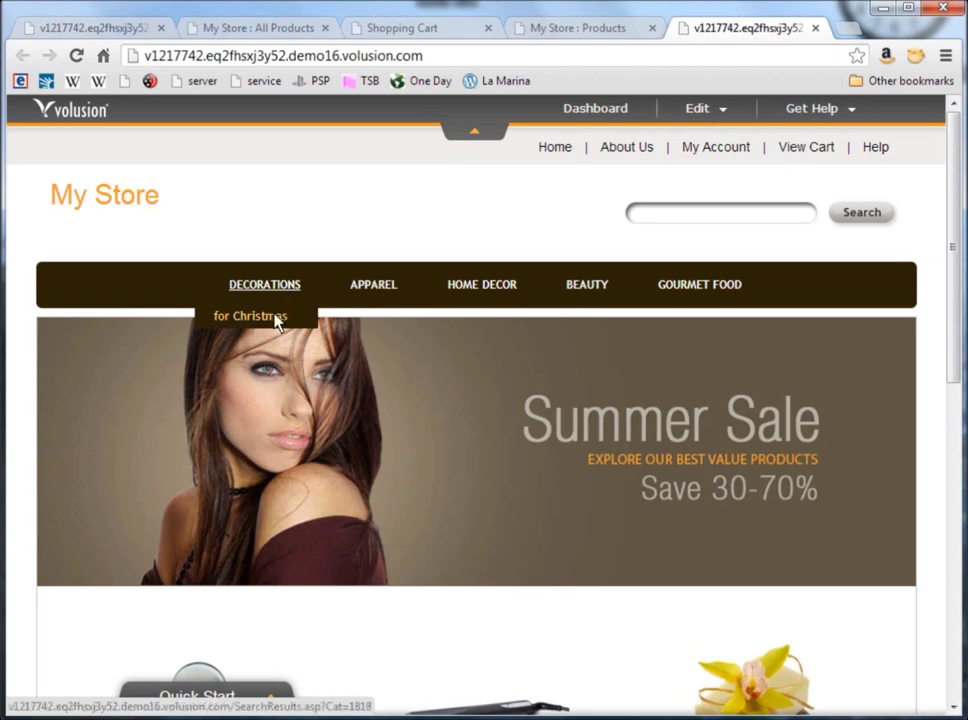
{"action": "left_click", "coordinate": [276, 317]}
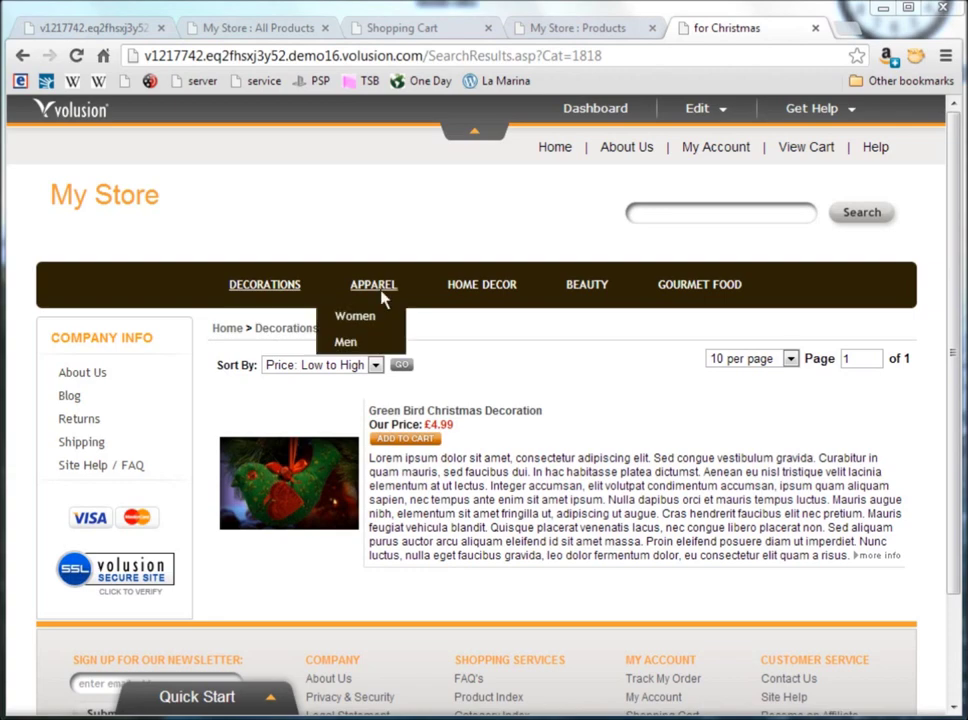
{"action": "left_click", "coordinate": [360, 320]}
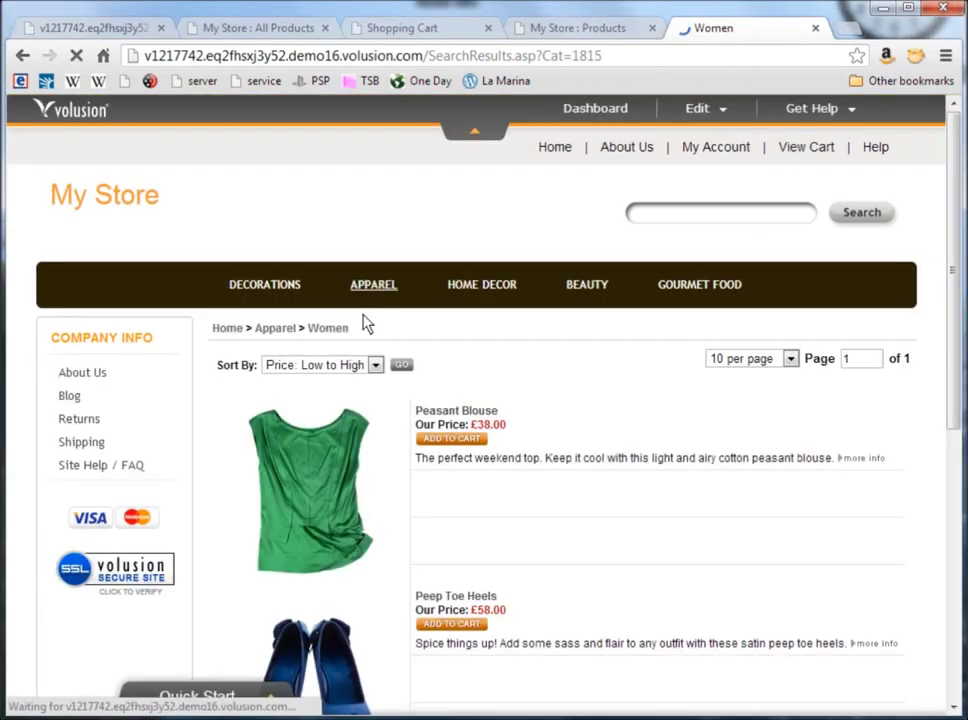
{"action": "scroll", "coordinate": [620, 445], "scroll_direction": "down", "scroll_amount": 2}
{"action": "scroll", "coordinate": [620, 445], "scroll_direction": "down", "scroll_amount": 3}
{"action": "scroll", "coordinate": [620, 445], "scroll_direction": "up", "scroll_amount": 5}
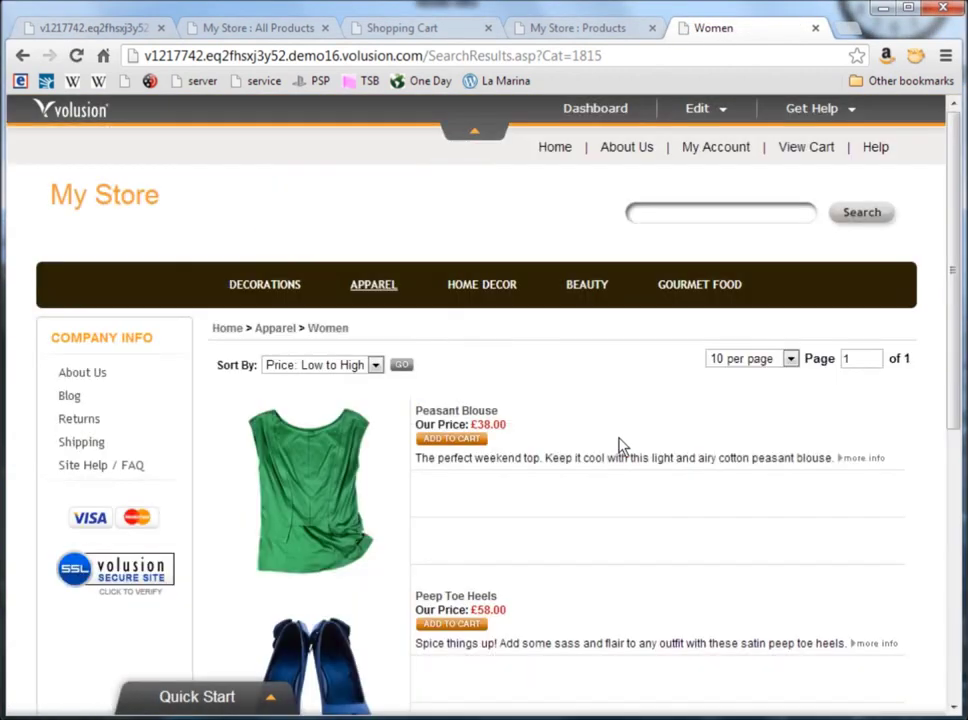
Return to the admin dashboard and open the All Products list of 73 products.
{"action": "left_click", "coordinate": [617, 112]}
{"action": "mouse_move", "coordinate": [394, 119]}
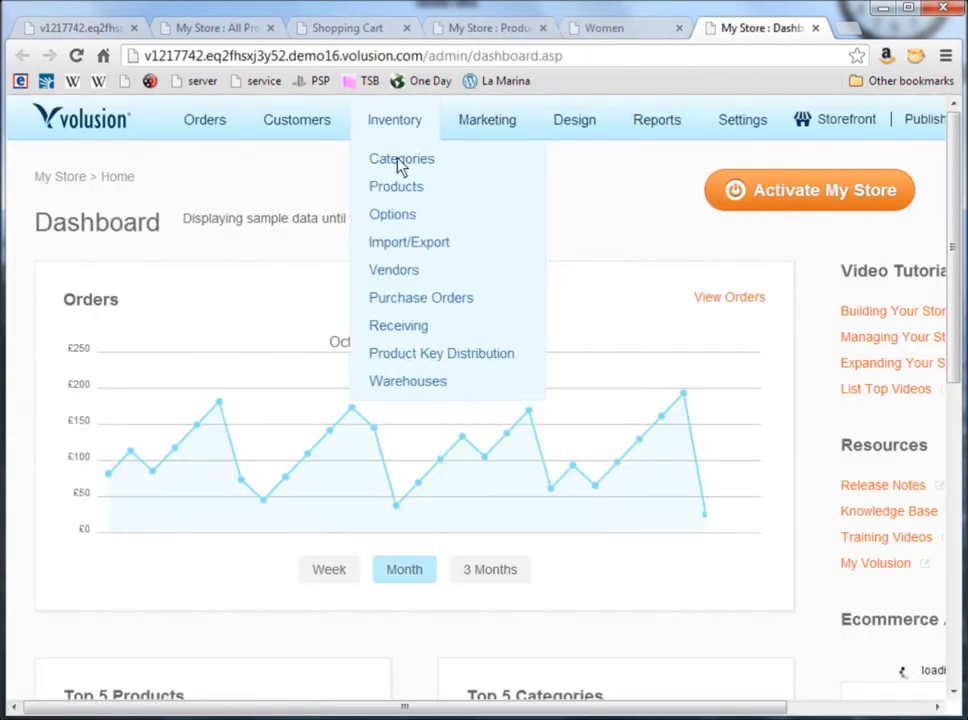
{"action": "left_click", "coordinate": [397, 189]}
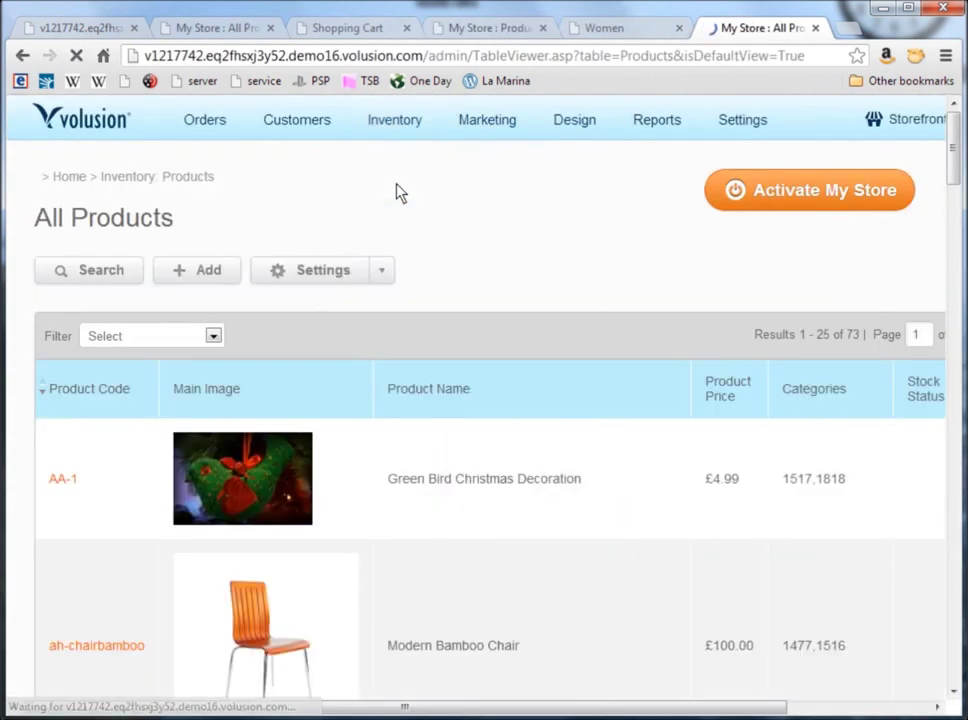
Delete all 24 products on the page except Green Bird Christmas Decoration, leaving 49.
{"action": "left_click", "coordinate": [907, 706]}
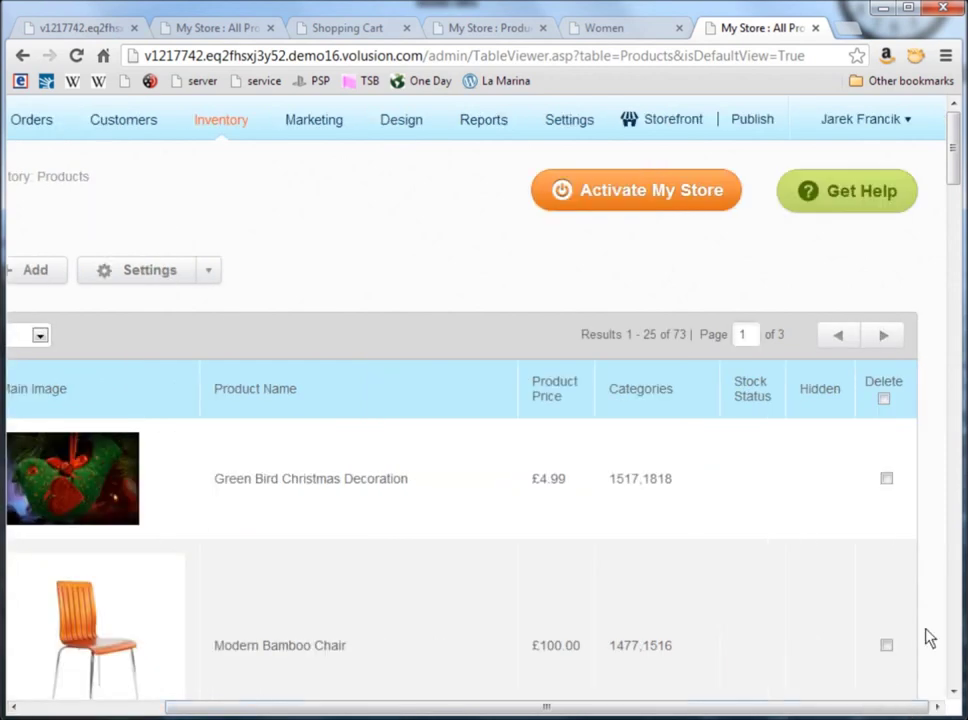
{"action": "left_click", "coordinate": [884, 399]}
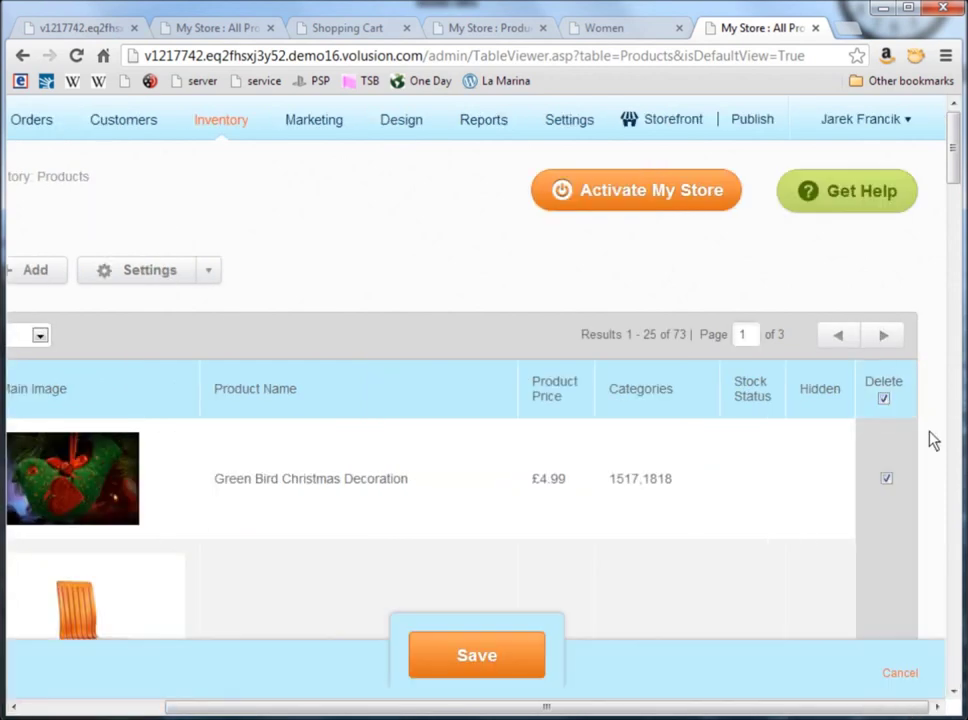
{"action": "left_click", "coordinate": [886, 479]}
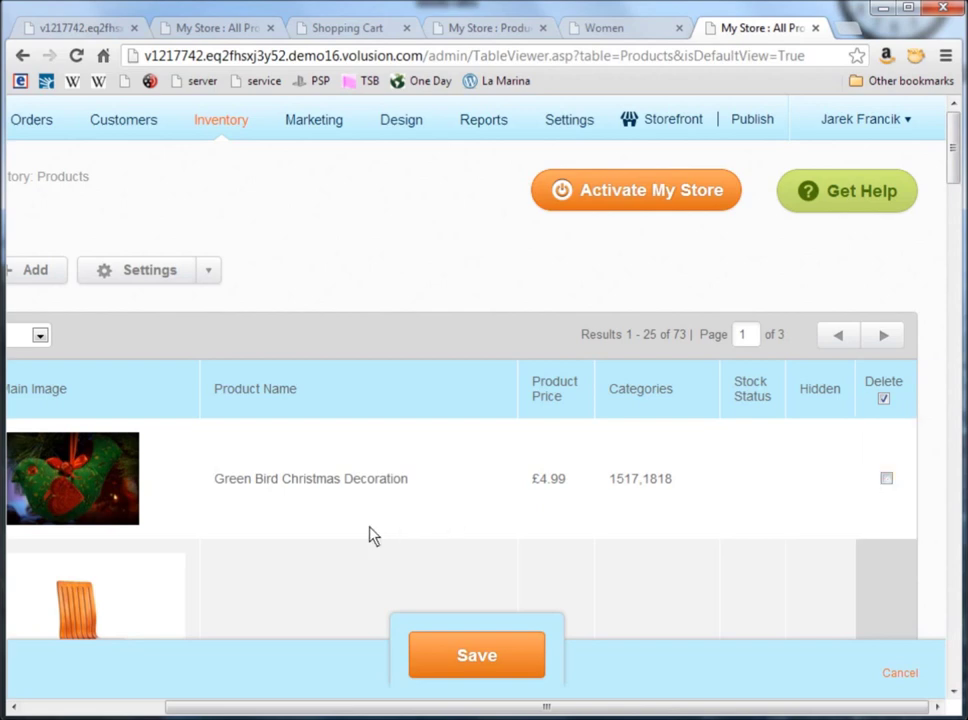
{"action": "scroll", "coordinate": [632, 562], "scroll_direction": "down", "scroll_amount": 1}
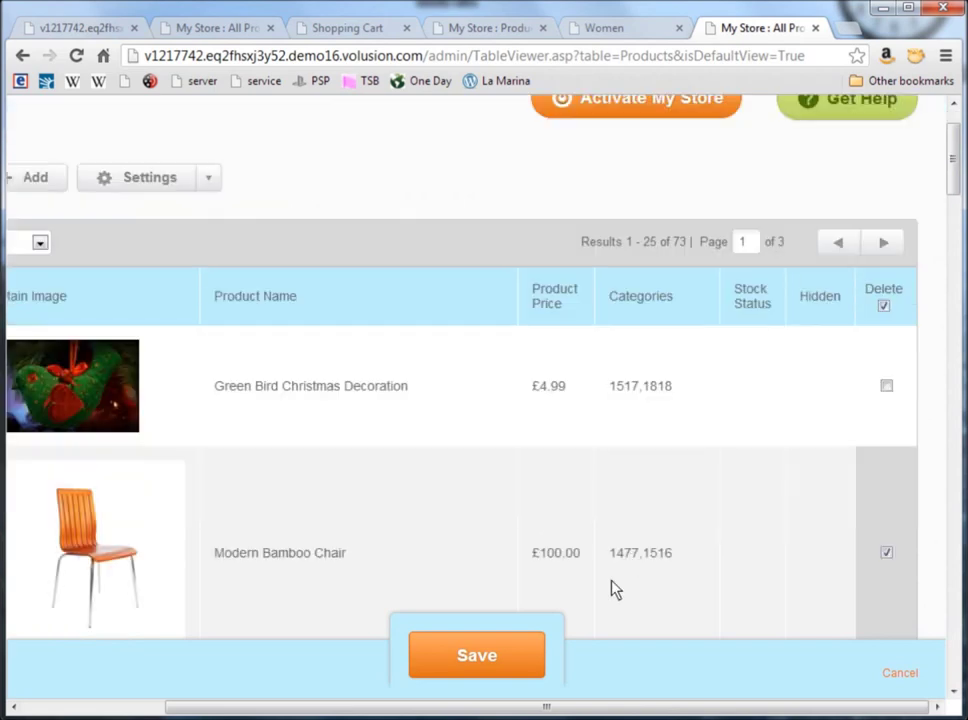
{"action": "left_click", "coordinate": [480, 655]}
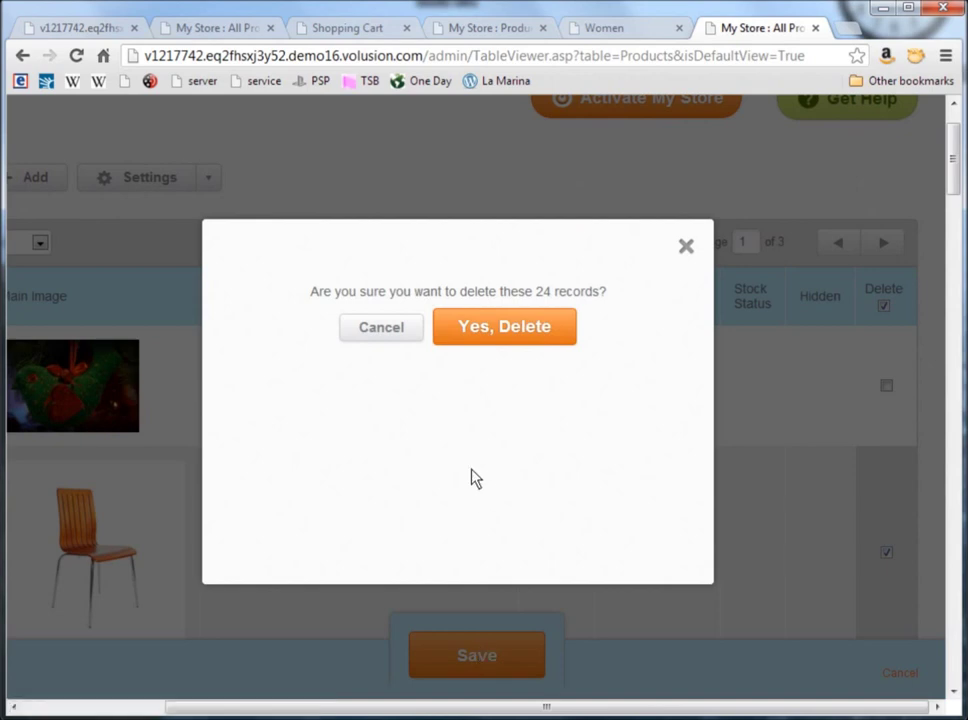
{"action": "left_click", "coordinate": [513, 331]}
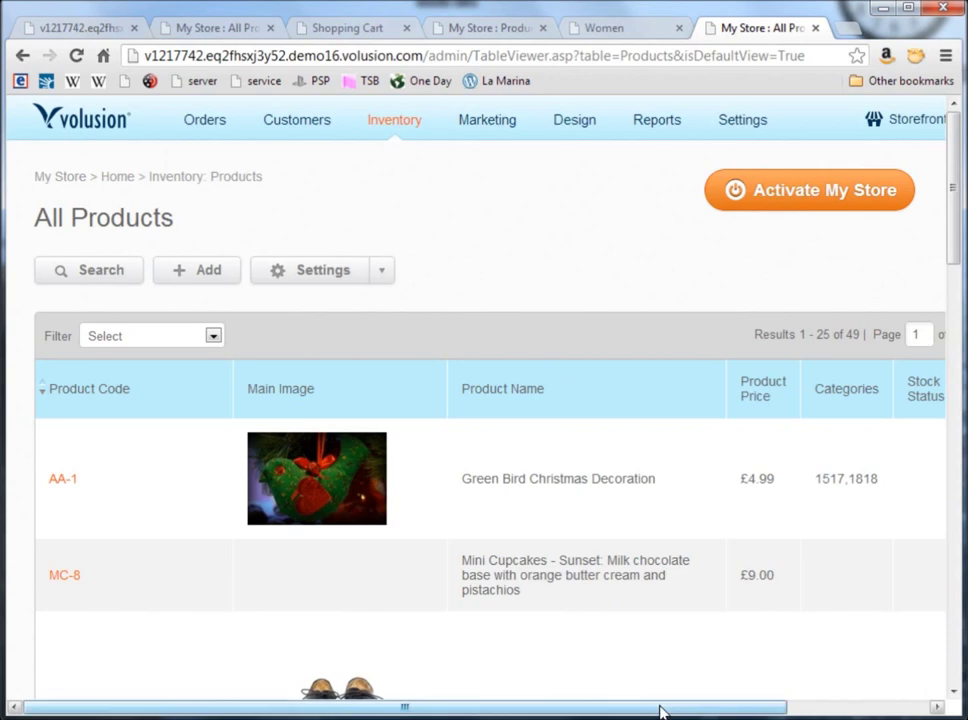
Delete the next page of 24 products, again keeping Green Bird Christmas Decoration.
{"action": "left_click_drag", "start_coordinate": [660, 712], "coordinate": [855, 710]}
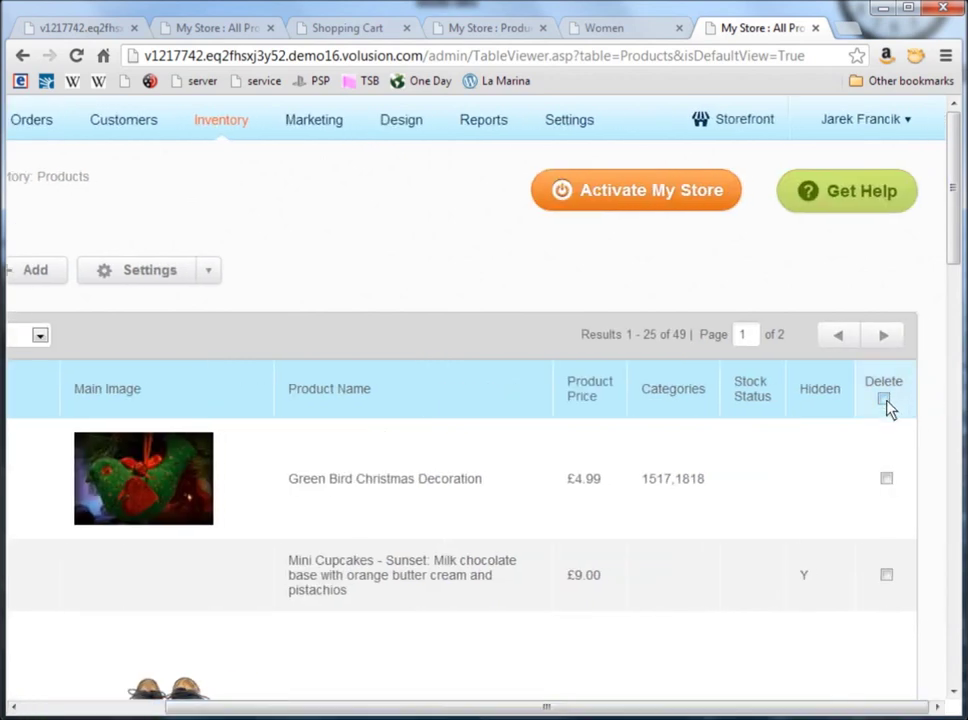
{"action": "left_click", "coordinate": [884, 399]}
{"action": "left_click", "coordinate": [886, 479]}
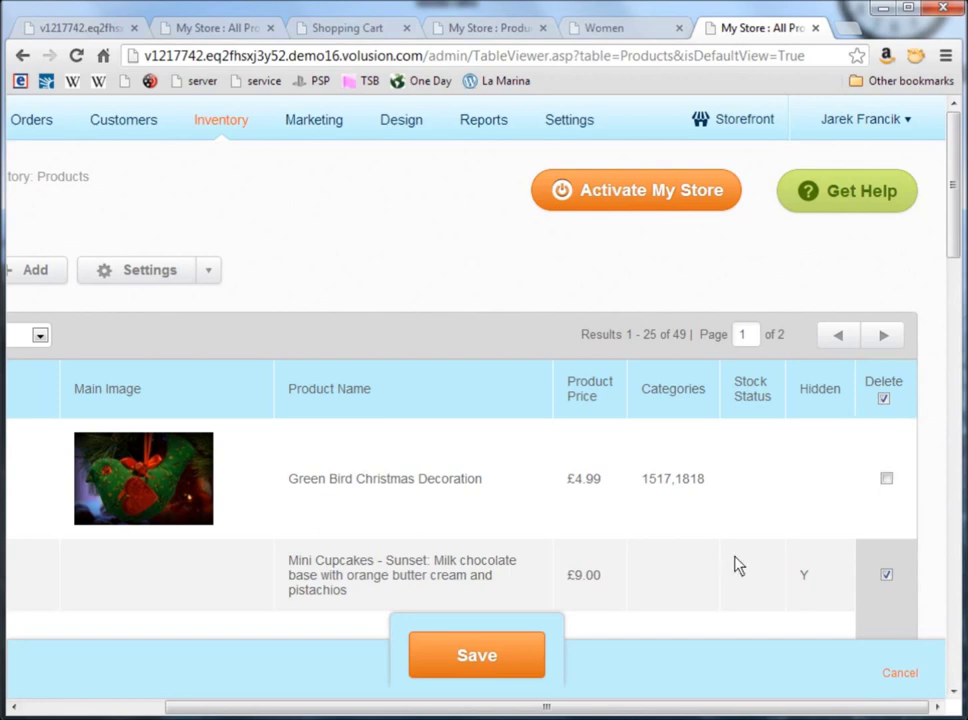
{"action": "left_click", "coordinate": [493, 660]}
{"action": "left_click", "coordinate": [522, 327]}
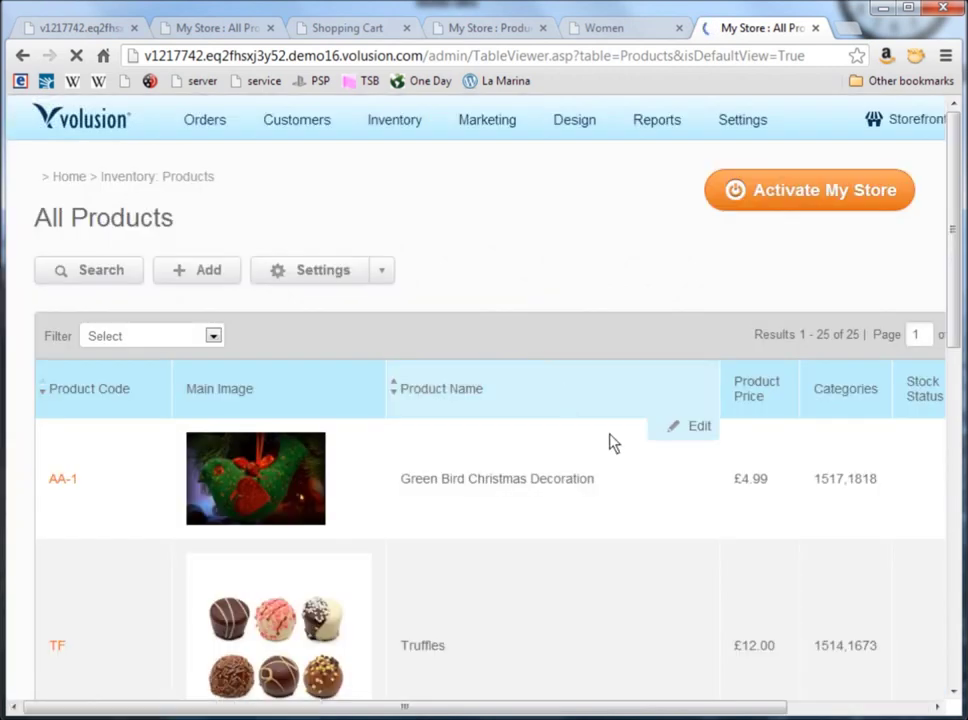
Delete the last remaining products so only Green Bird Christmas Decoration is left (1 of 1).
{"action": "left_click_drag", "start_coordinate": [745, 700], "coordinate": [962, 523]}
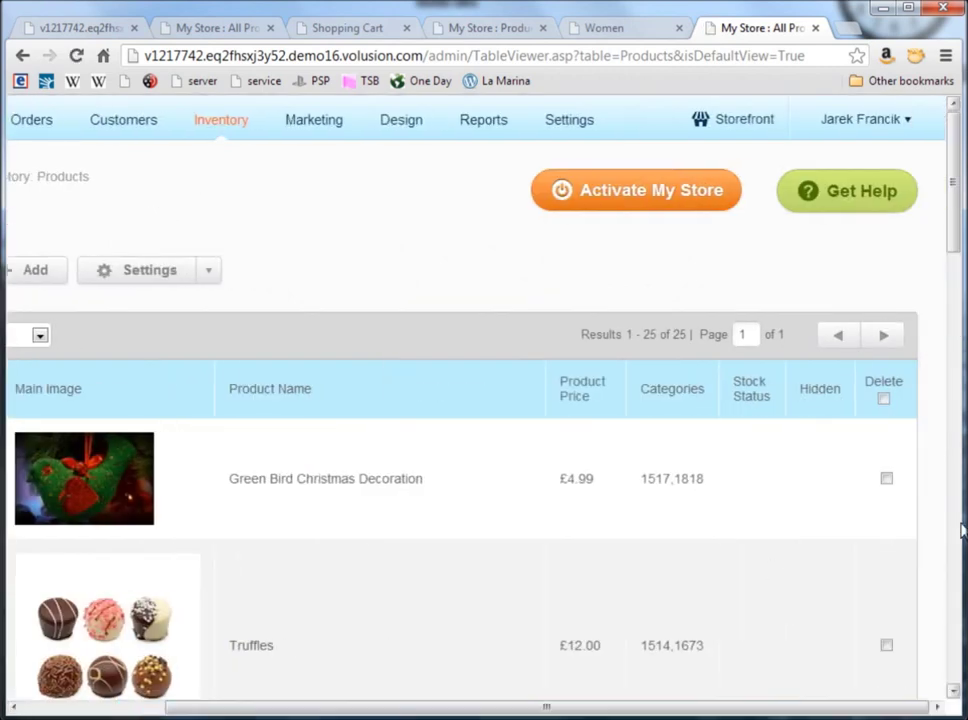
{"action": "left_click", "coordinate": [883, 398]}
{"action": "left_click", "coordinate": [886, 478]}
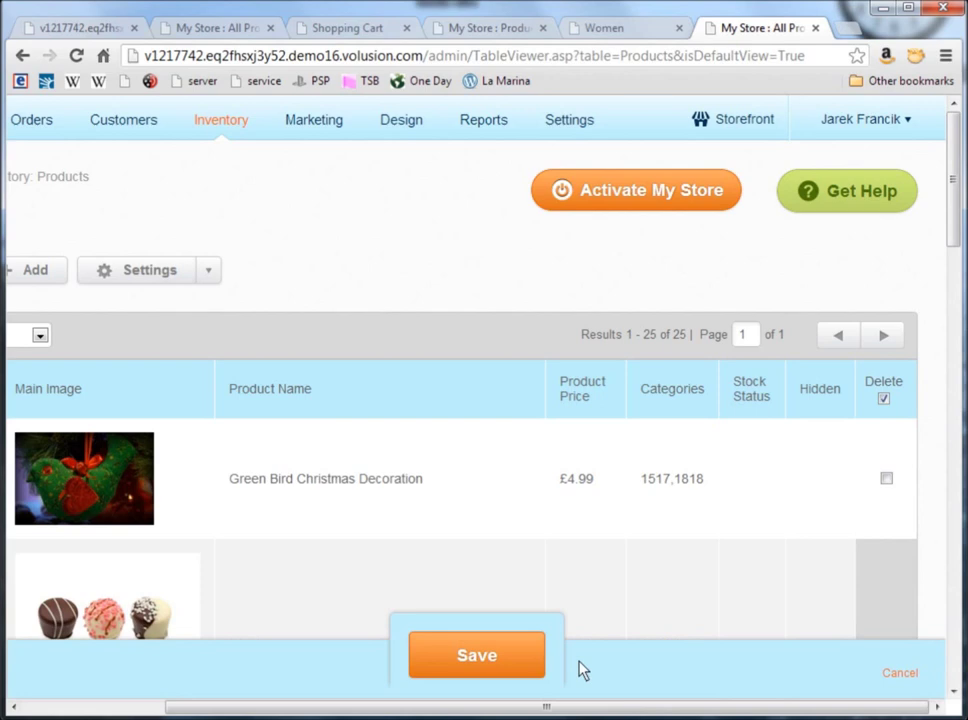
{"action": "left_click", "coordinate": [490, 675]}
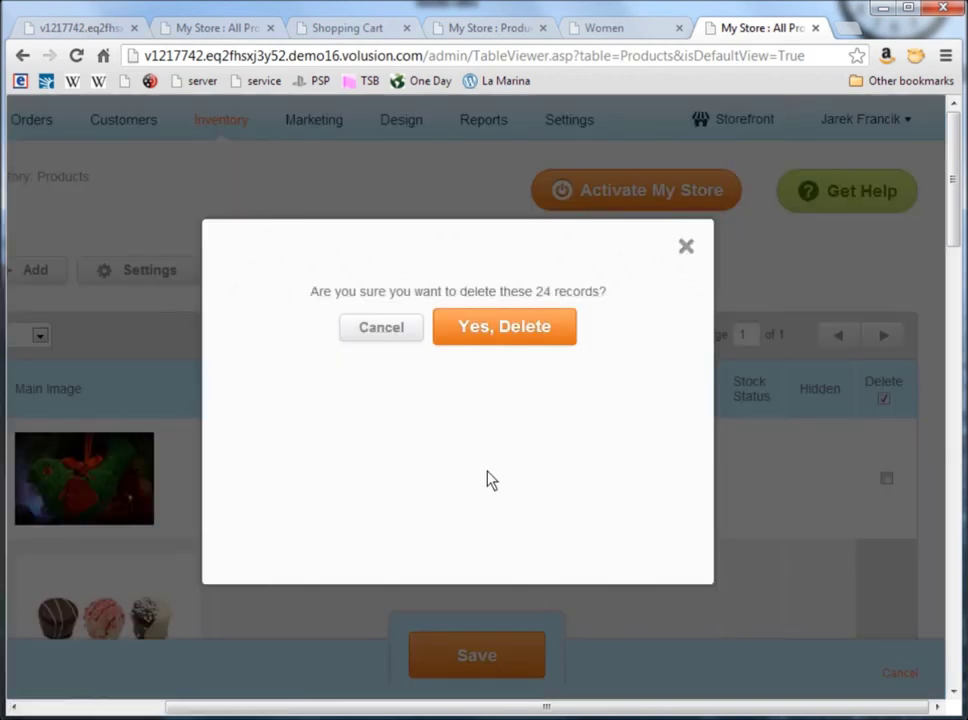
{"action": "left_click", "coordinate": [484, 340]}
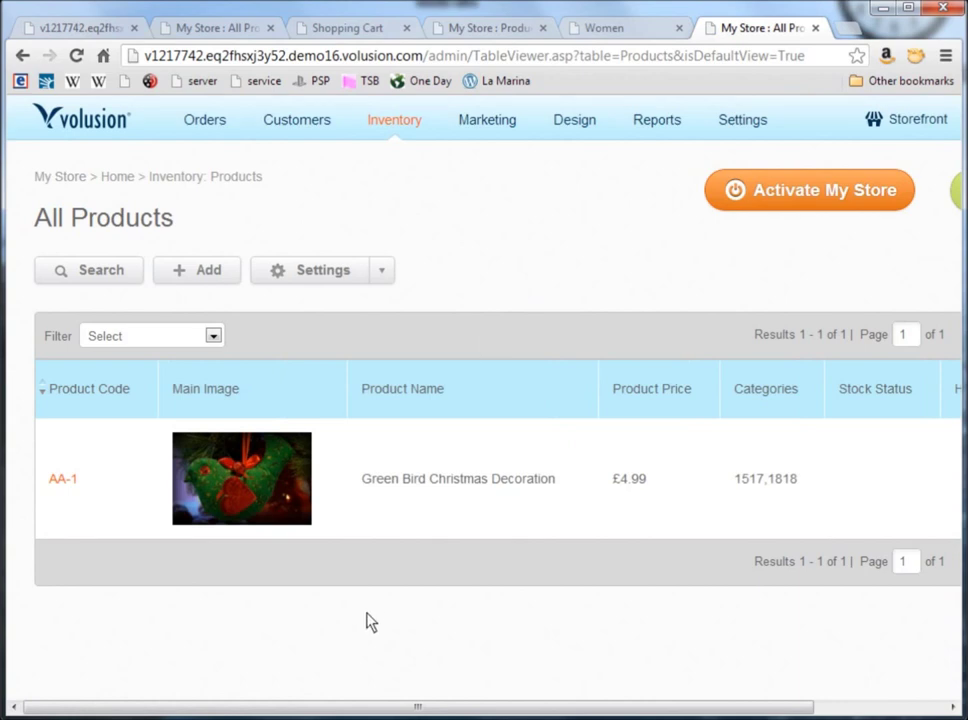
In the category list, delete the Apparel category together with its subcategories.
{"action": "mouse_move", "coordinate": [398, 122]}
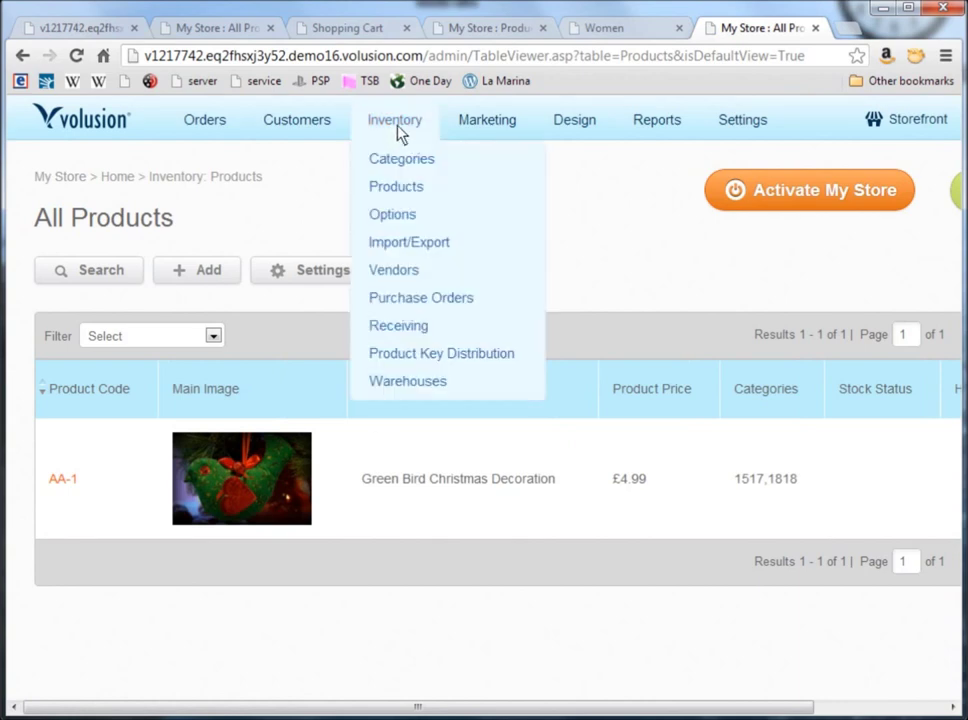
{"action": "left_click", "coordinate": [538, 258]}
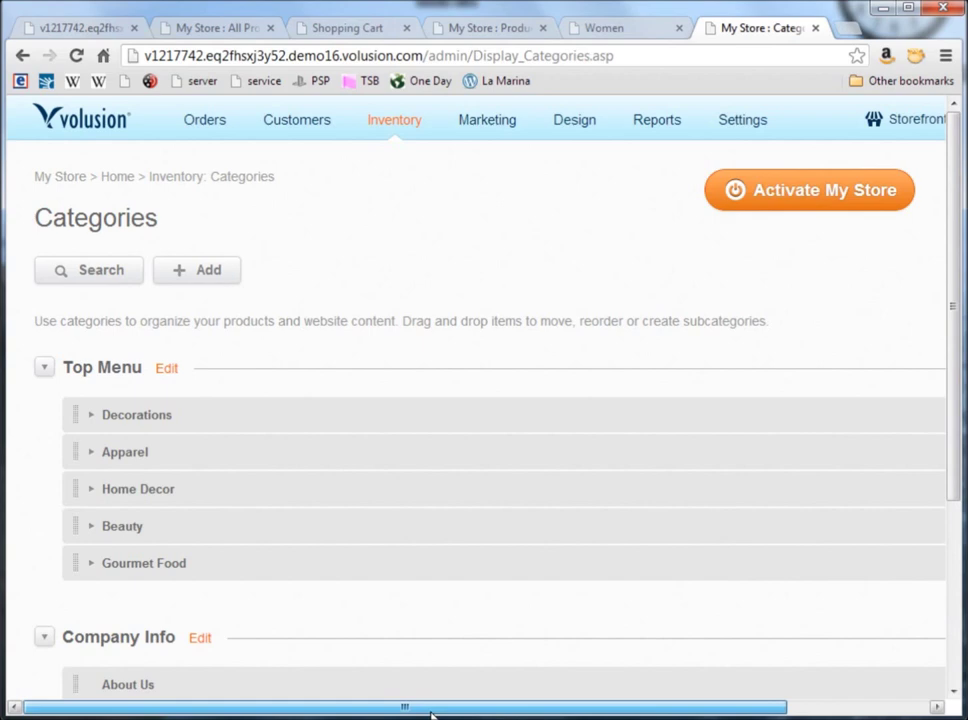
{"action": "left_click_drag", "start_coordinate": [432, 711], "coordinate": [707, 705]}
{"action": "mouse_move", "coordinate": [855, 480]}
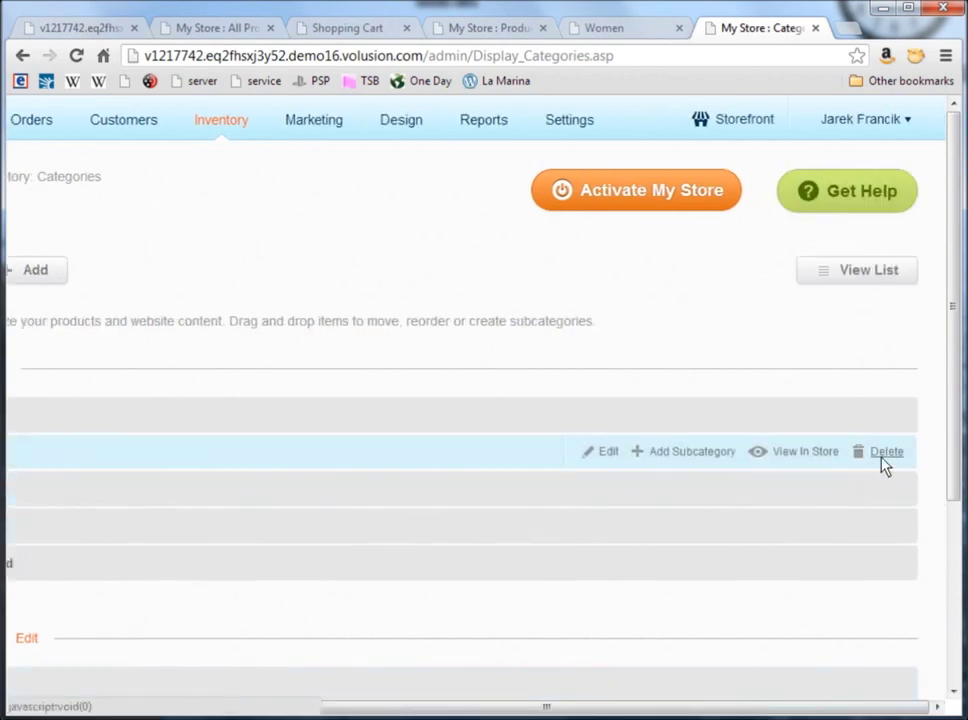
{"action": "left_click", "coordinate": [883, 455]}
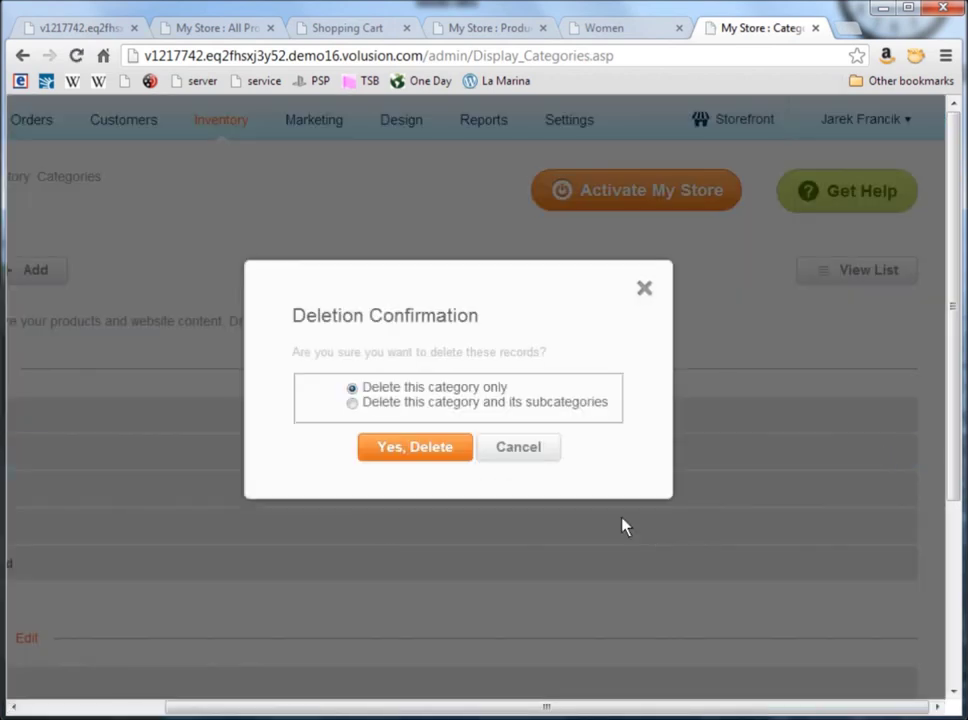
{"action": "left_click", "coordinate": [431, 403]}
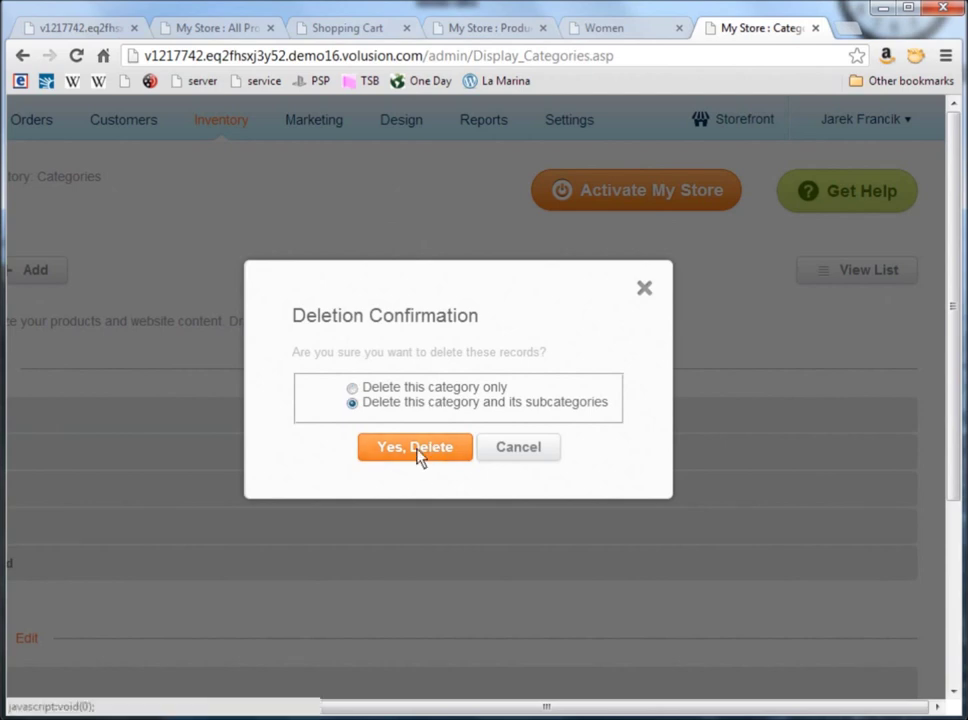
{"action": "left_click", "coordinate": [417, 448]}
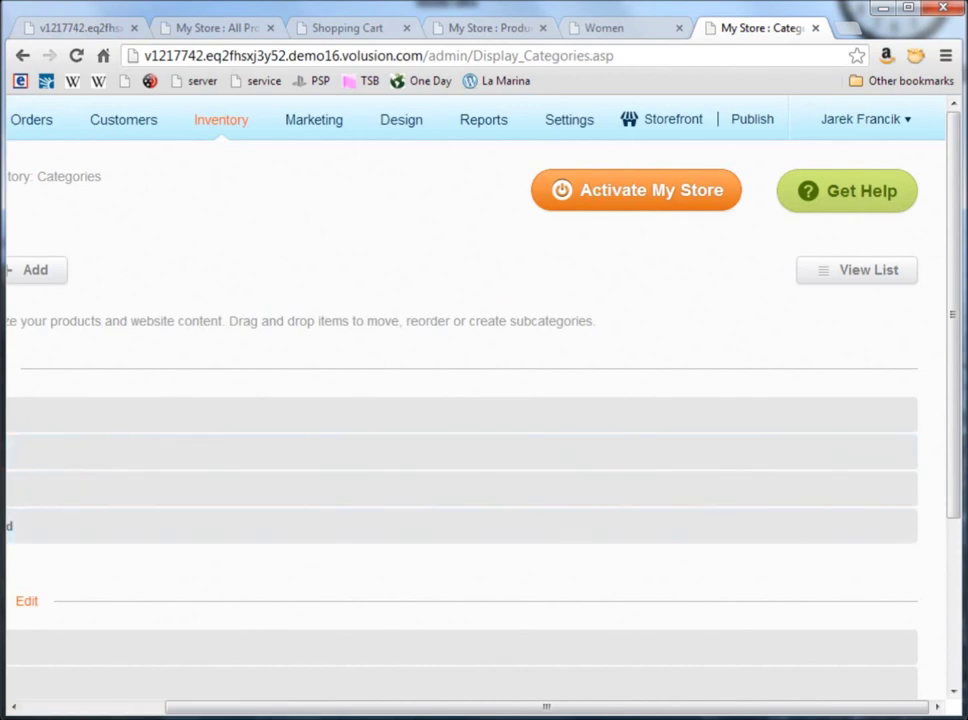
Delete the remaining sample Top Menu categories with their subcategories, leaving only Decorations.
{"action": "left_click_drag", "start_coordinate": [297, 708], "coordinate": [519, 707]}
{"action": "left_click", "coordinate": [883, 458]}
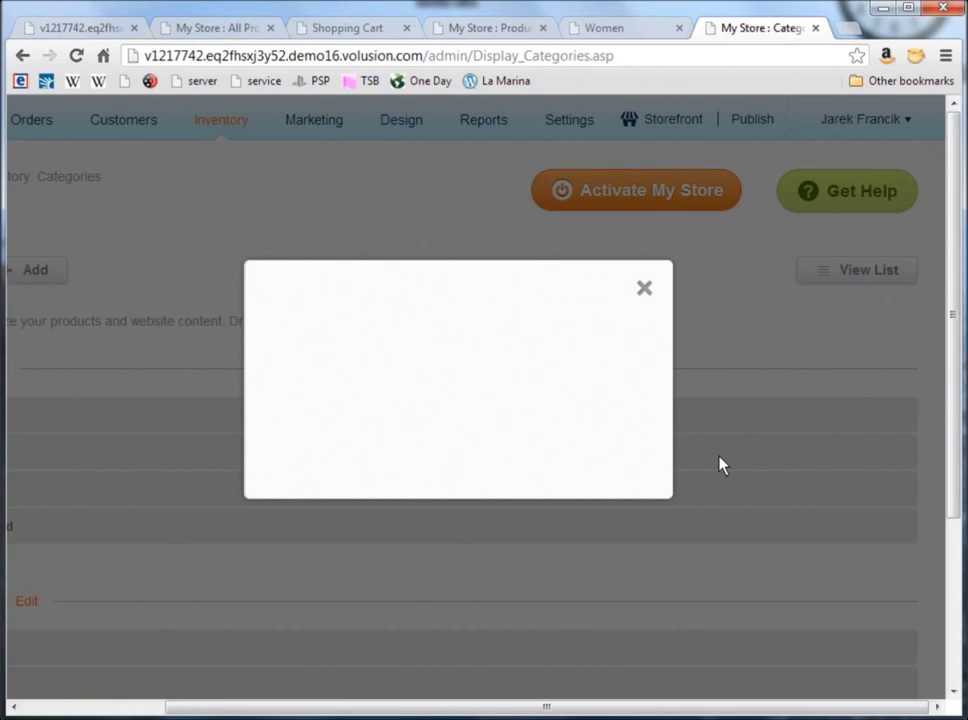
{"action": "left_click", "coordinate": [424, 404]}
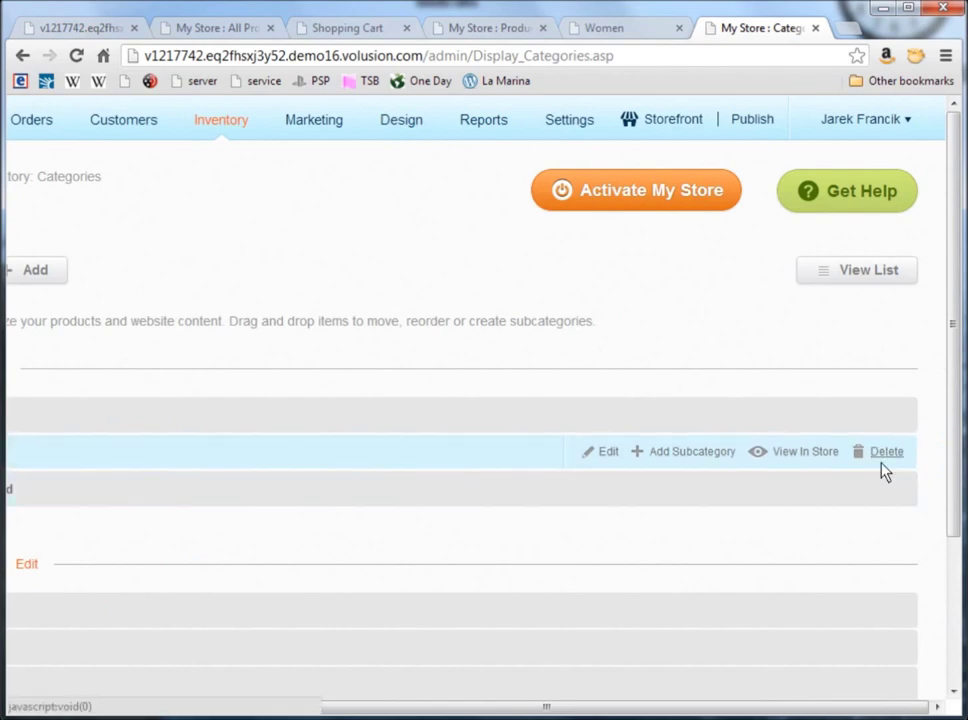
{"action": "left_click", "coordinate": [886, 453]}
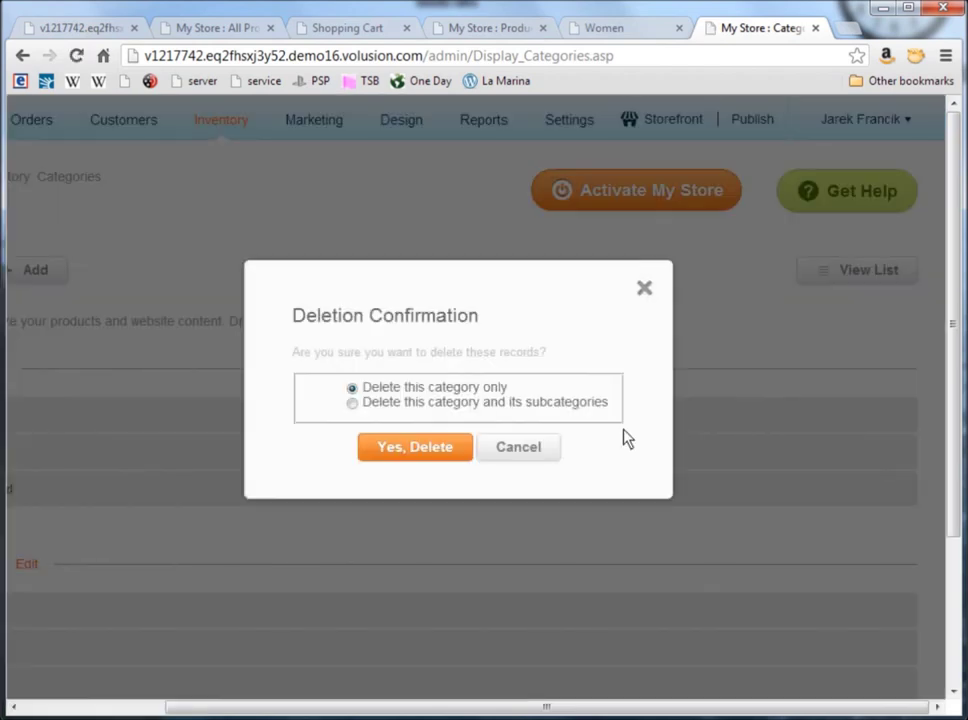
{"action": "left_click", "coordinate": [473, 413]}
{"action": "left_click", "coordinate": [428, 453]}
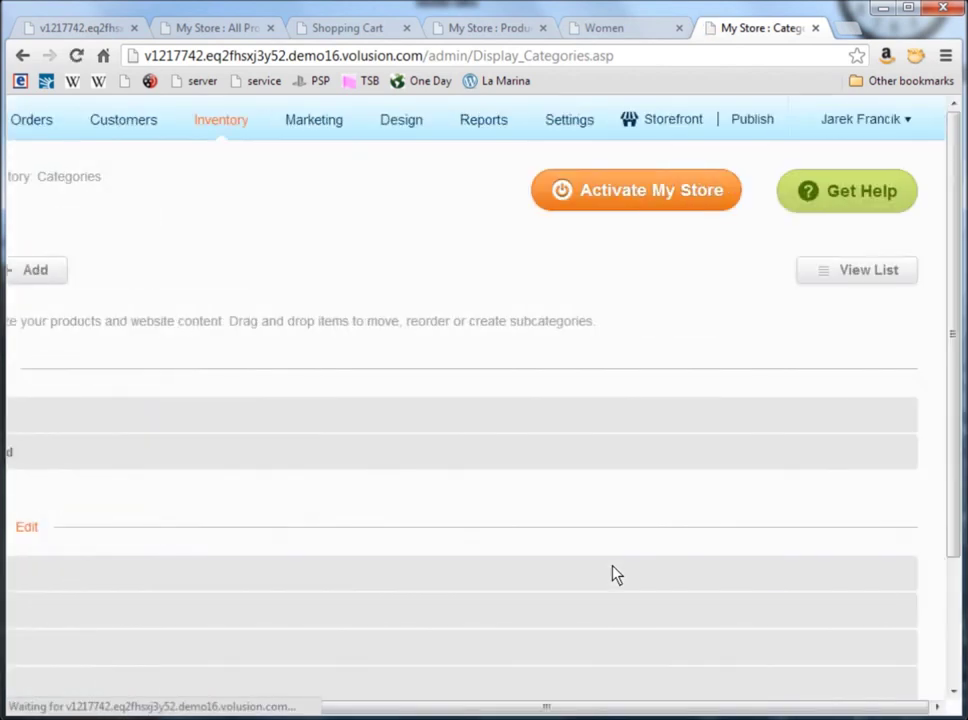
{"action": "left_click", "coordinate": [890, 458]}
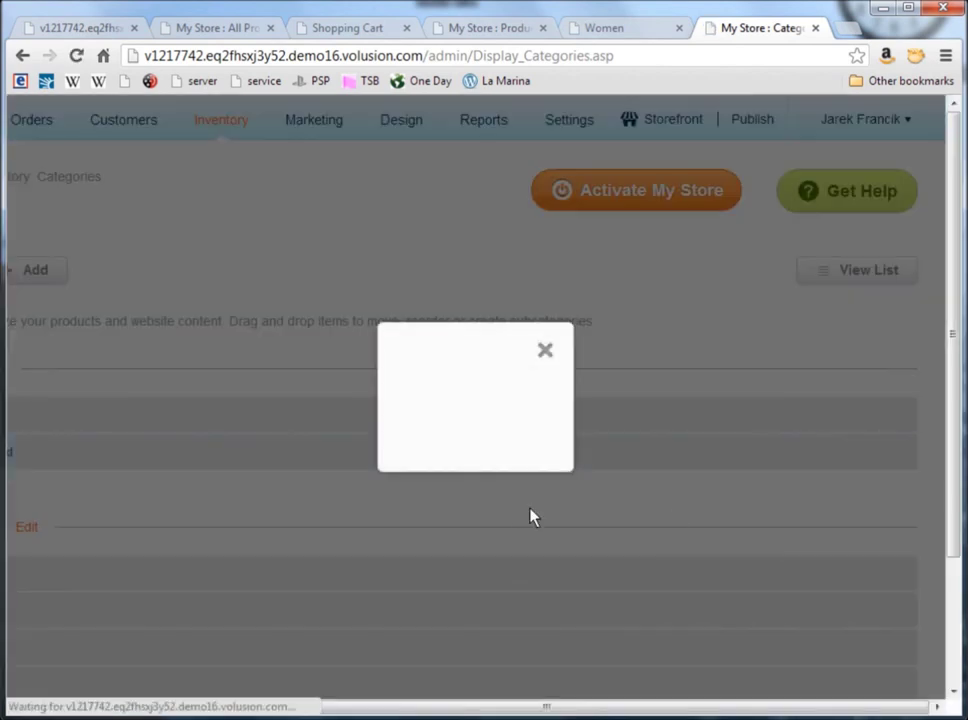
{"action": "left_click", "coordinate": [414, 406]}
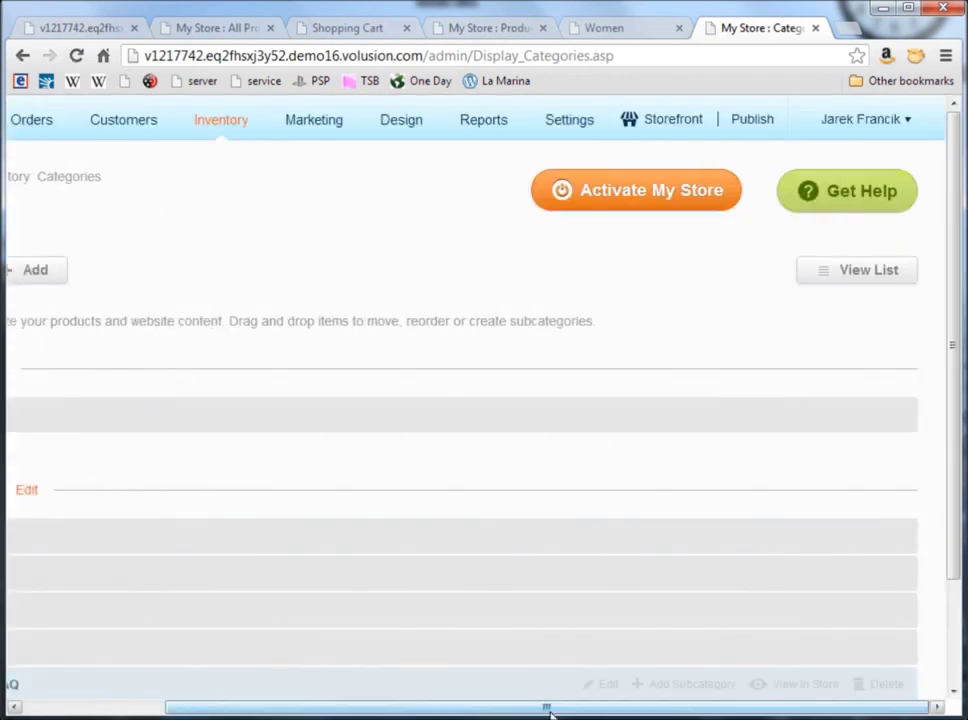
Expand Decorations to confirm its for Christmas subcategory, then open the live storefront.
{"action": "left_click_drag", "start_coordinate": [548, 712], "coordinate": [335, 709]}
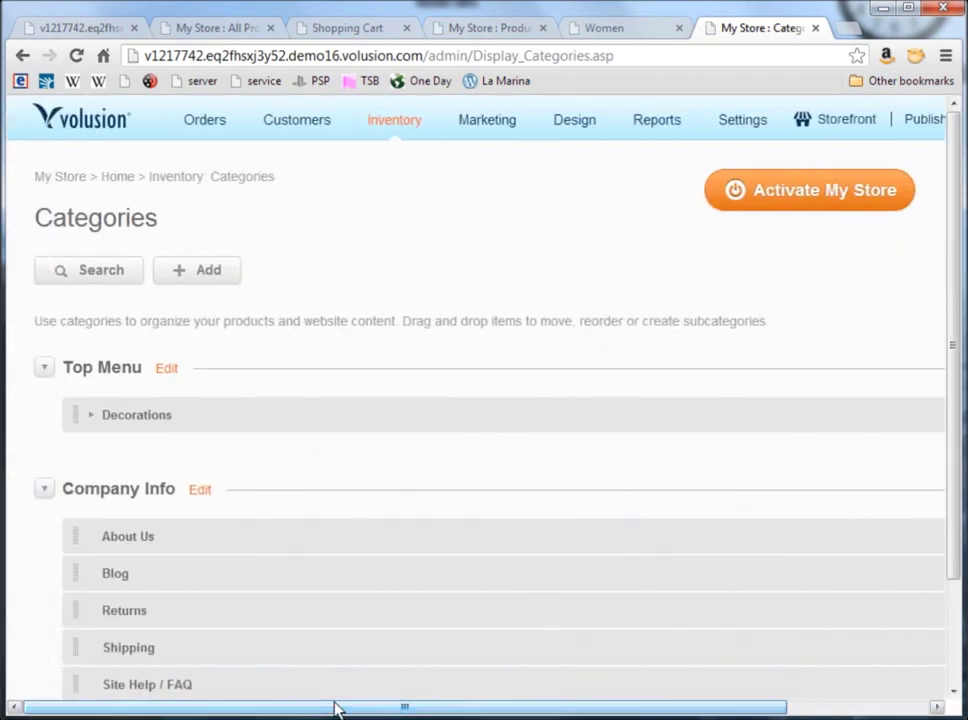
{"action": "left_click", "coordinate": [91, 417]}
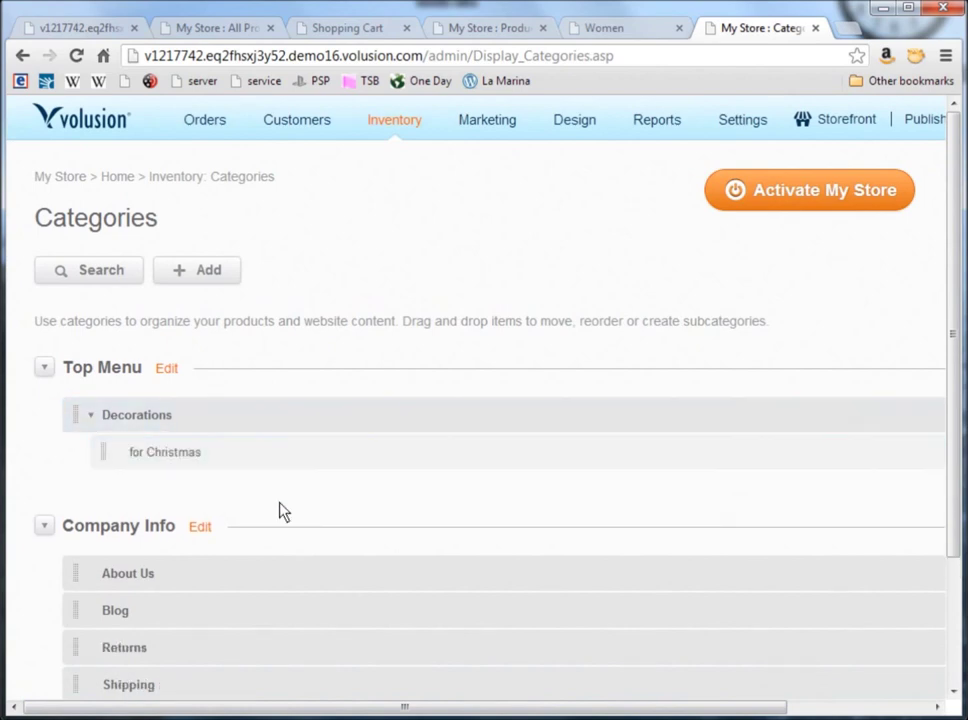
{"action": "left_click", "coordinate": [843, 122]}
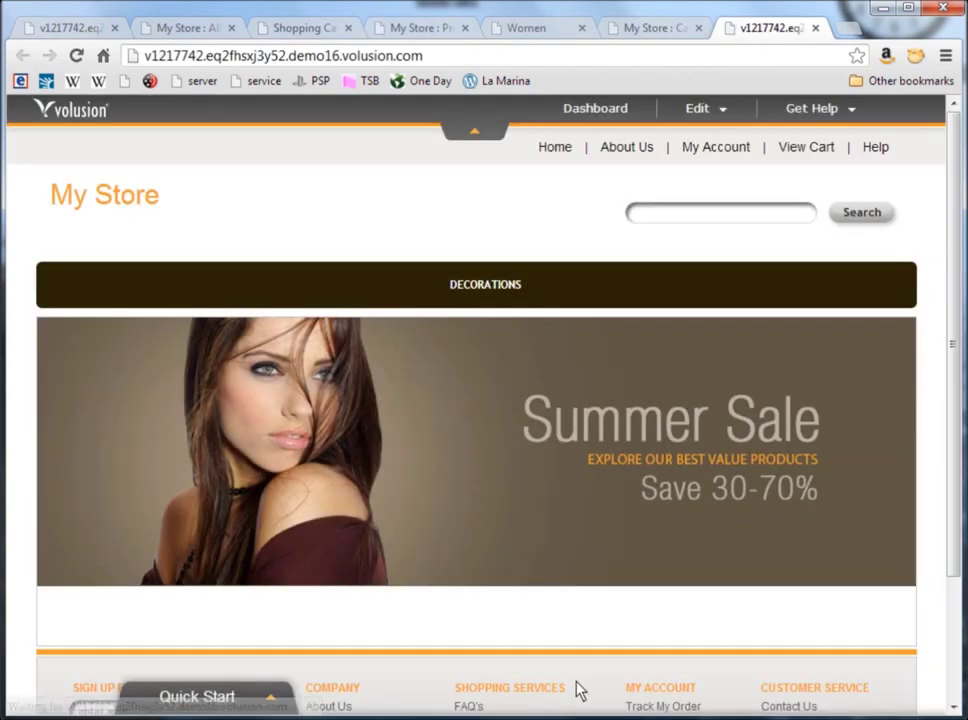
Check the Decorations 'for Christmas' listing shows the Green Bird Christmas Decoration, then return to the My Store home page.
{"action": "mouse_move", "coordinate": [495, 294]}
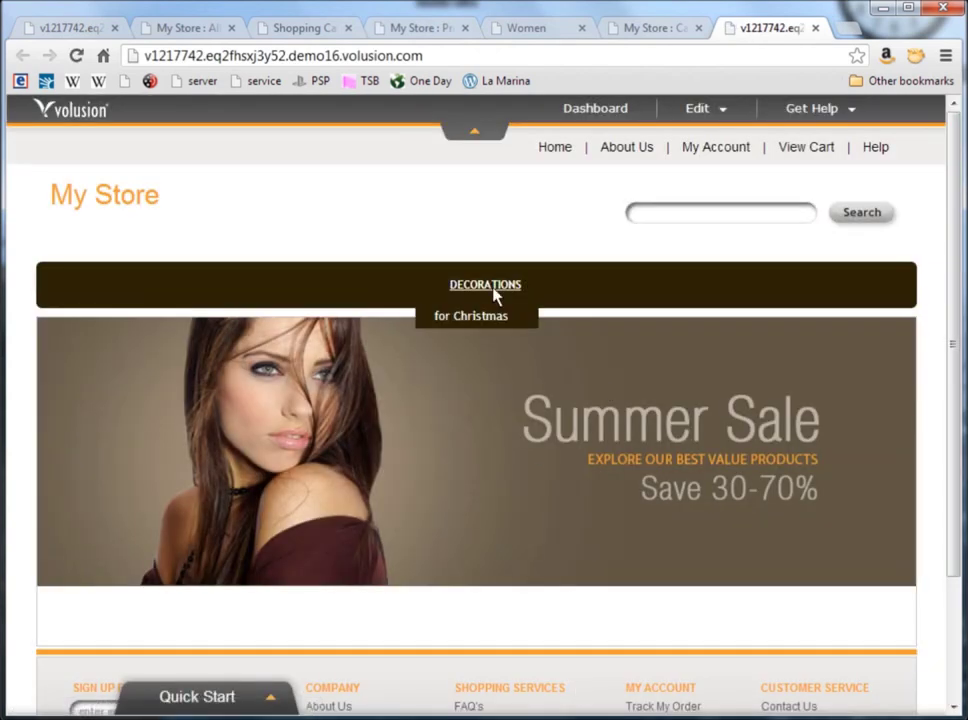
{"action": "left_click", "coordinate": [482, 318]}
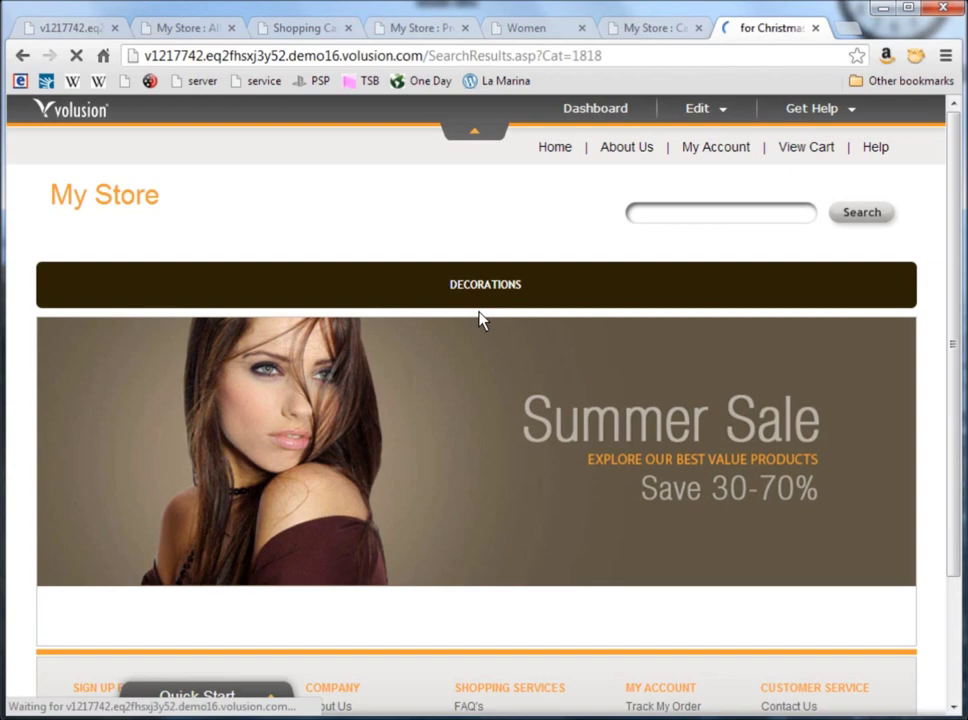
{"action": "scroll", "coordinate": [533, 567], "scroll_direction": "down", "scroll_amount": 3}
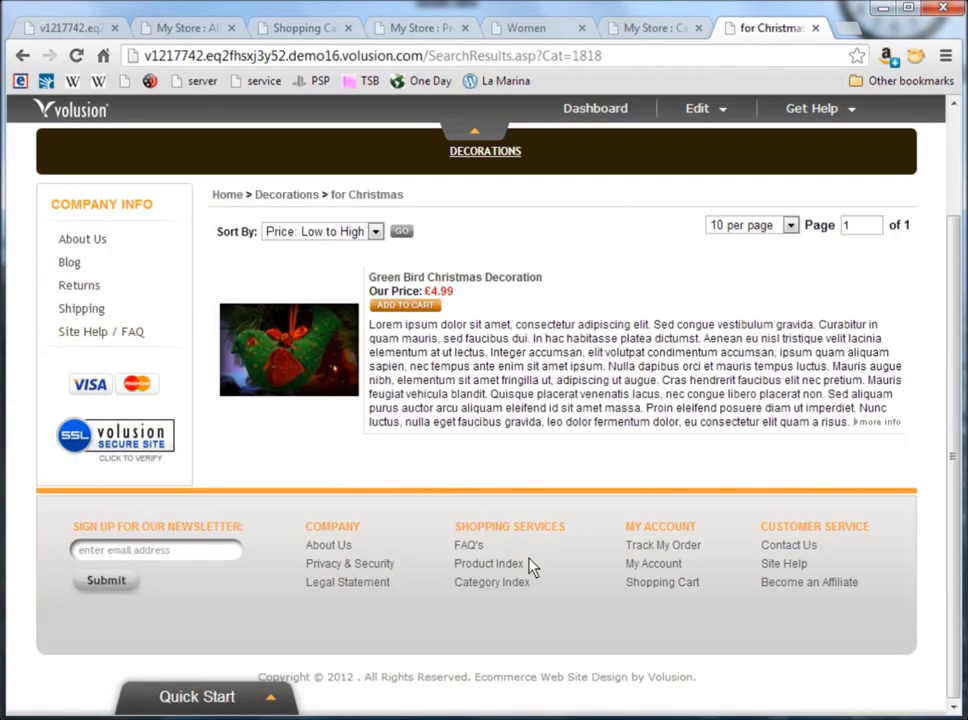
{"action": "scroll", "coordinate": [529, 566], "scroll_direction": "up", "scroll_amount": 3}
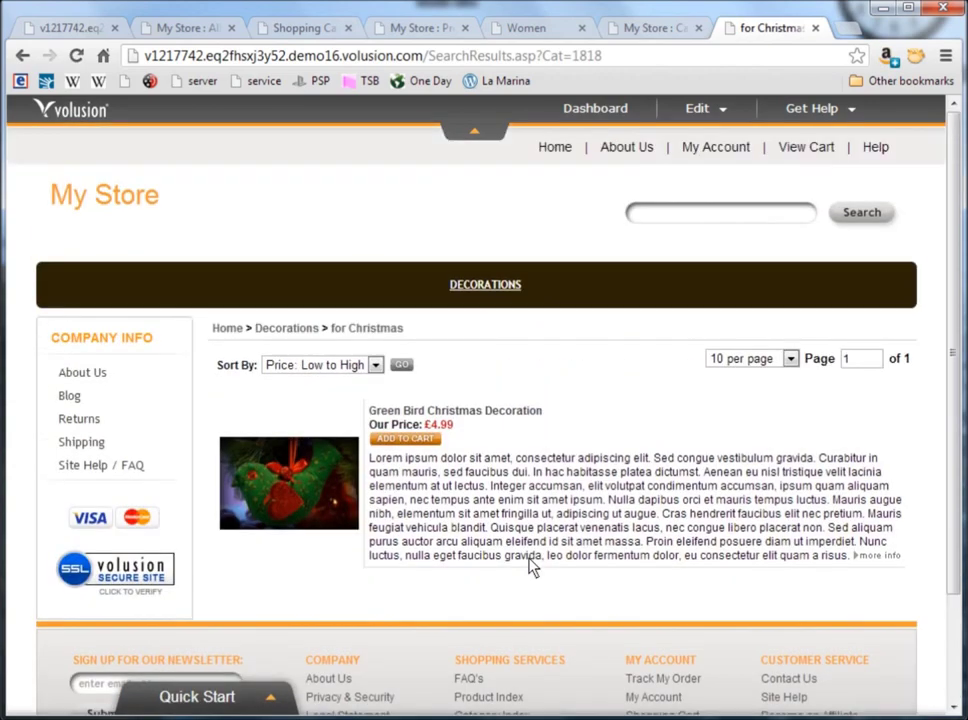
{"action": "left_click", "coordinate": [125, 203]}
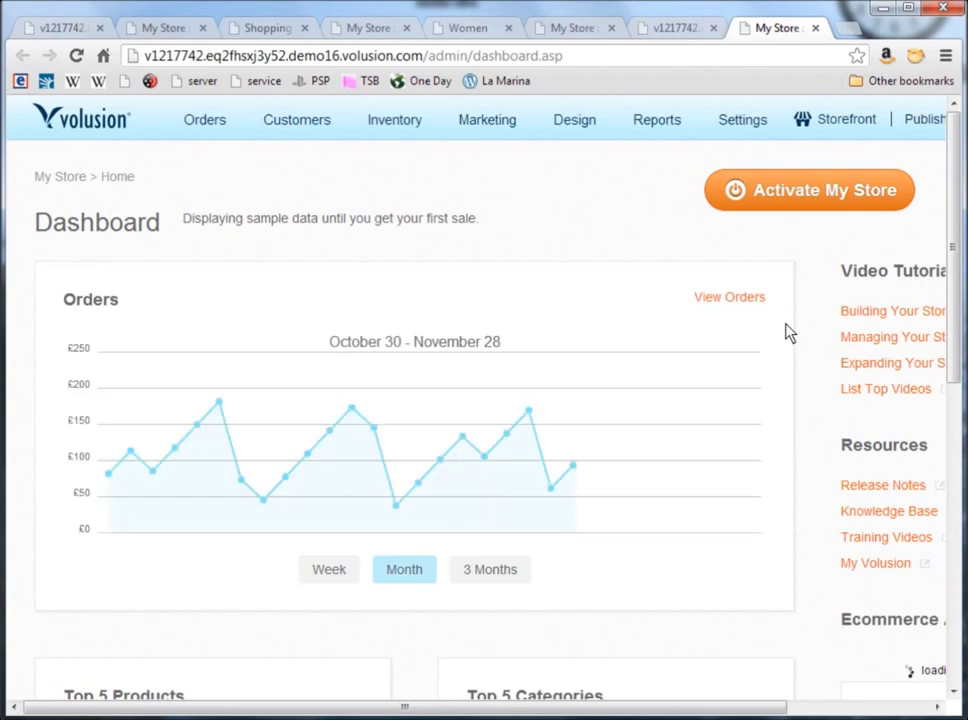
Open the Design > Template gallery and filter it to show only Free templates.
{"action": "mouse_move", "coordinate": [585, 130]}
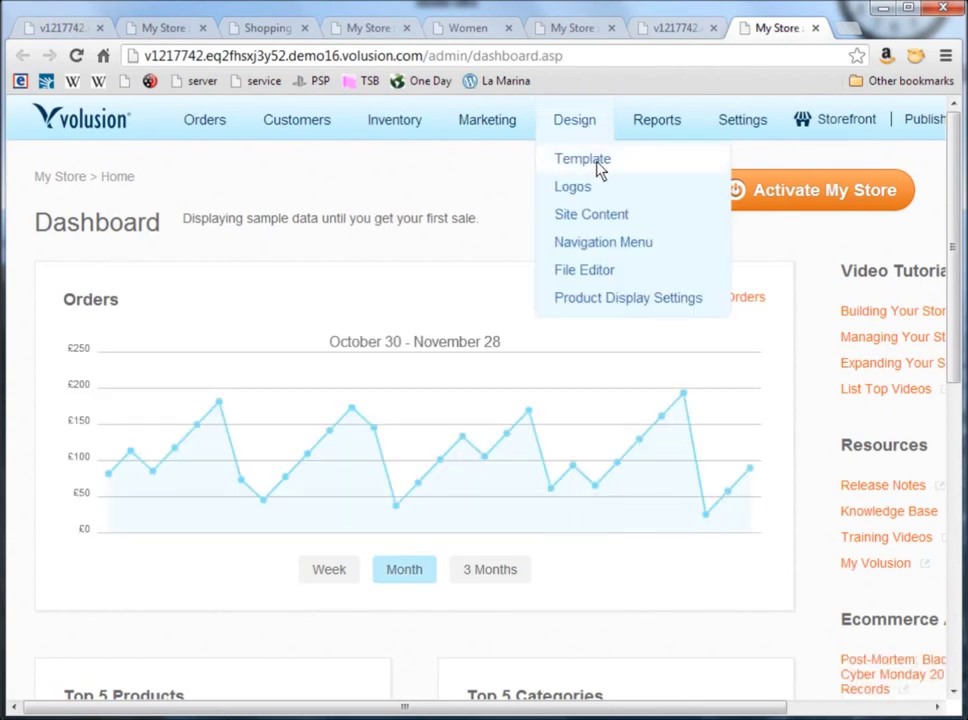
{"action": "left_click", "coordinate": [598, 168]}
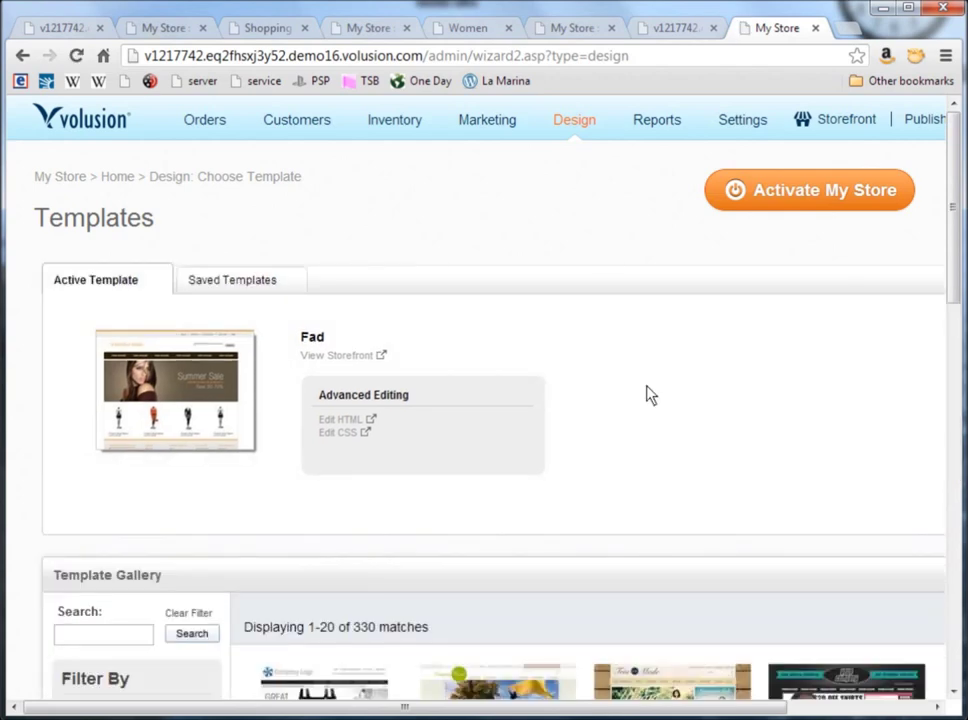
{"action": "scroll", "coordinate": [670, 497], "scroll_direction": "down", "scroll_amount": 2}
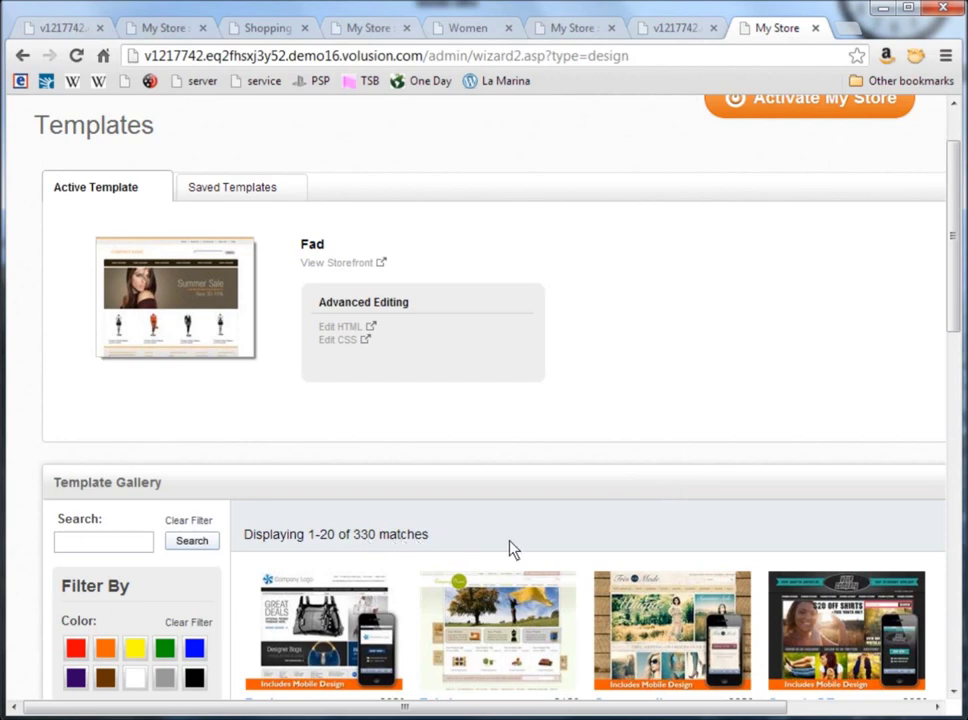
{"action": "scroll", "coordinate": [510, 549], "scroll_direction": "down", "scroll_amount": 5}
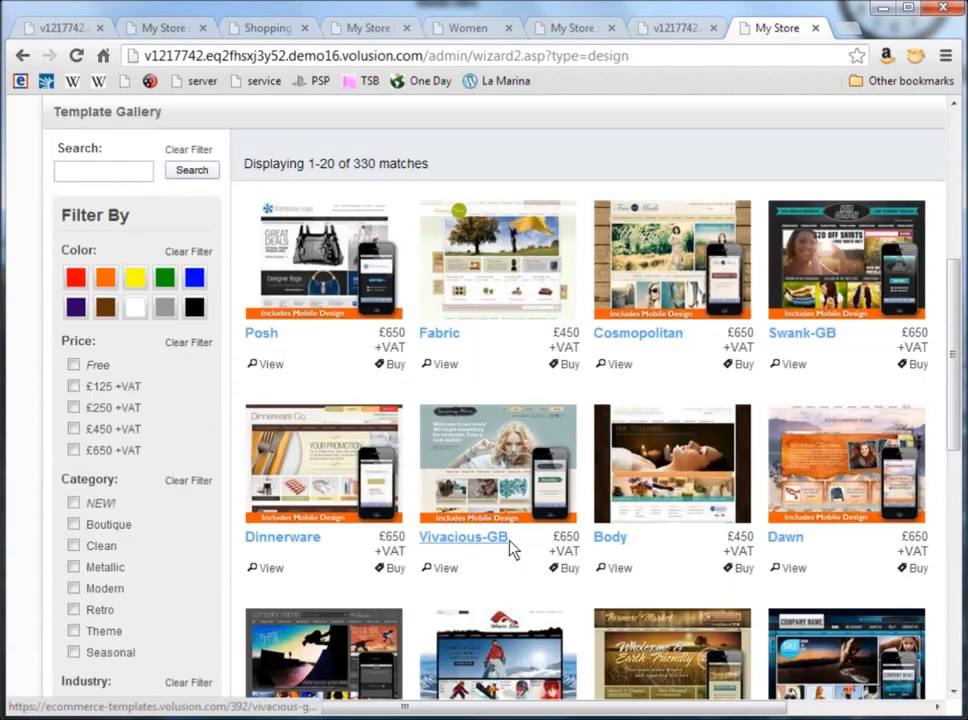
{"action": "scroll", "coordinate": [510, 549], "scroll_direction": "down", "scroll_amount": 2}
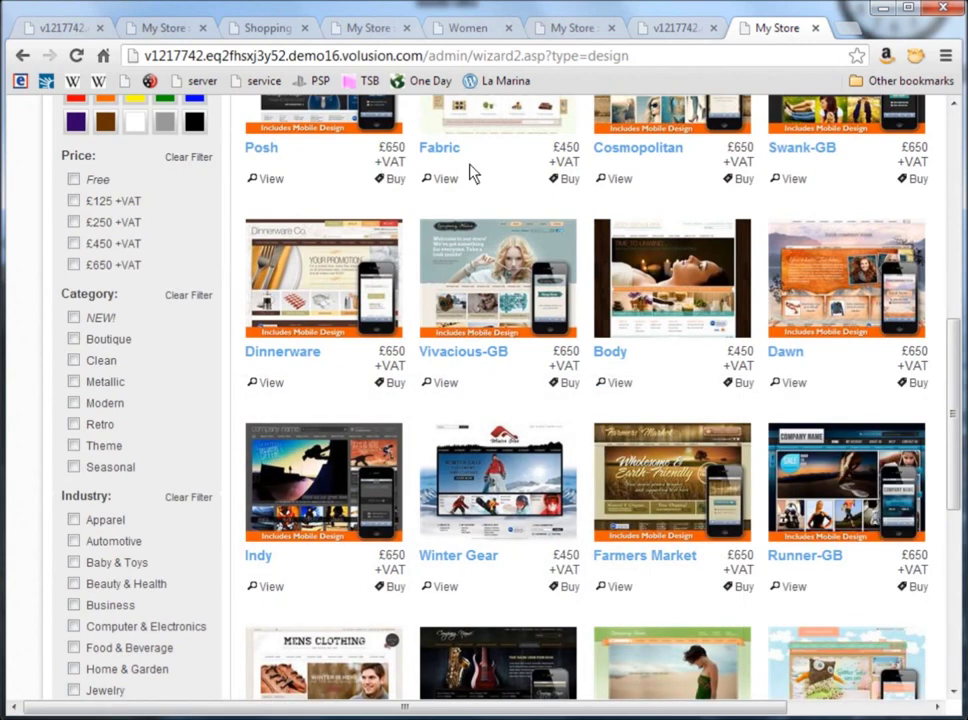
{"action": "mouse_move", "coordinate": [280, 343]}
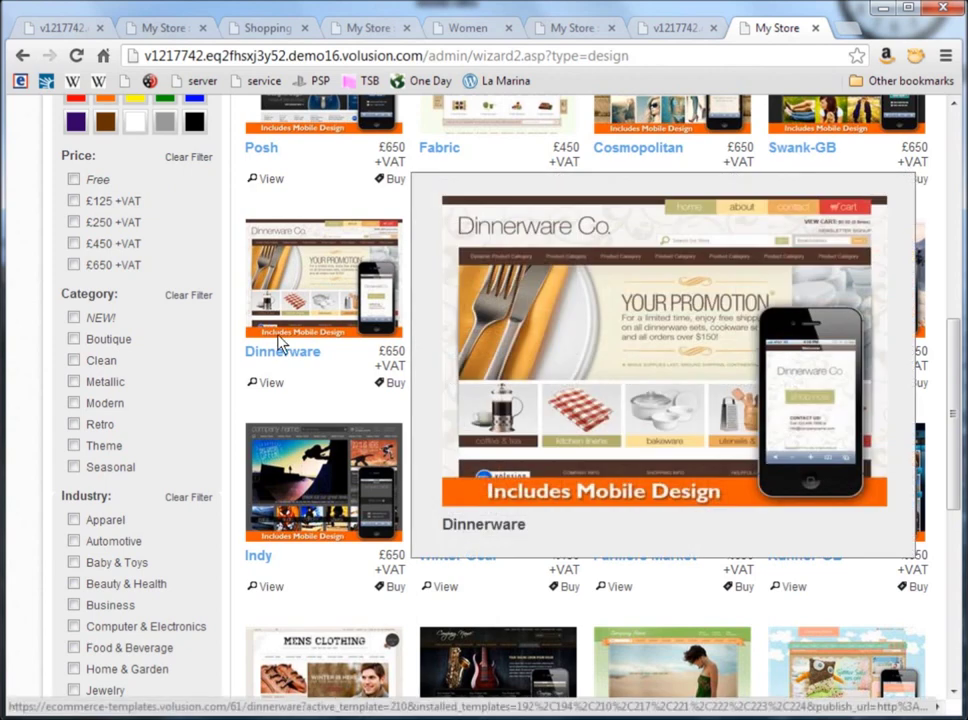
{"action": "left_click", "coordinate": [75, 182]}
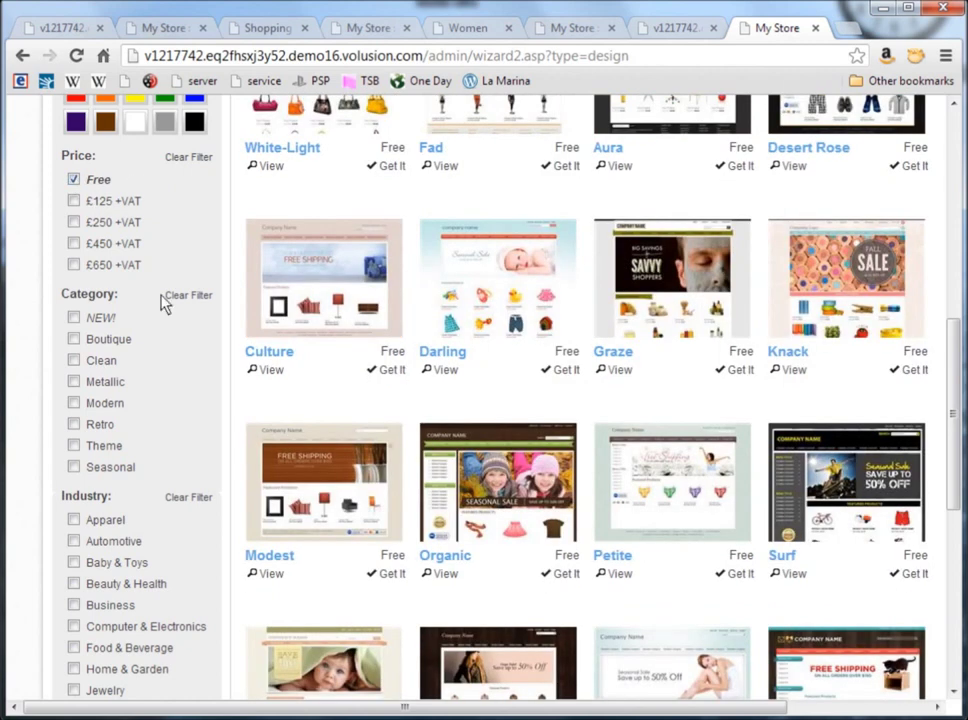
Install the free Wood Coat template with Get it and confirm the Template Installed notice.
{"action": "scroll", "coordinate": [210, 402], "scroll_direction": "up", "scroll_amount": 1}
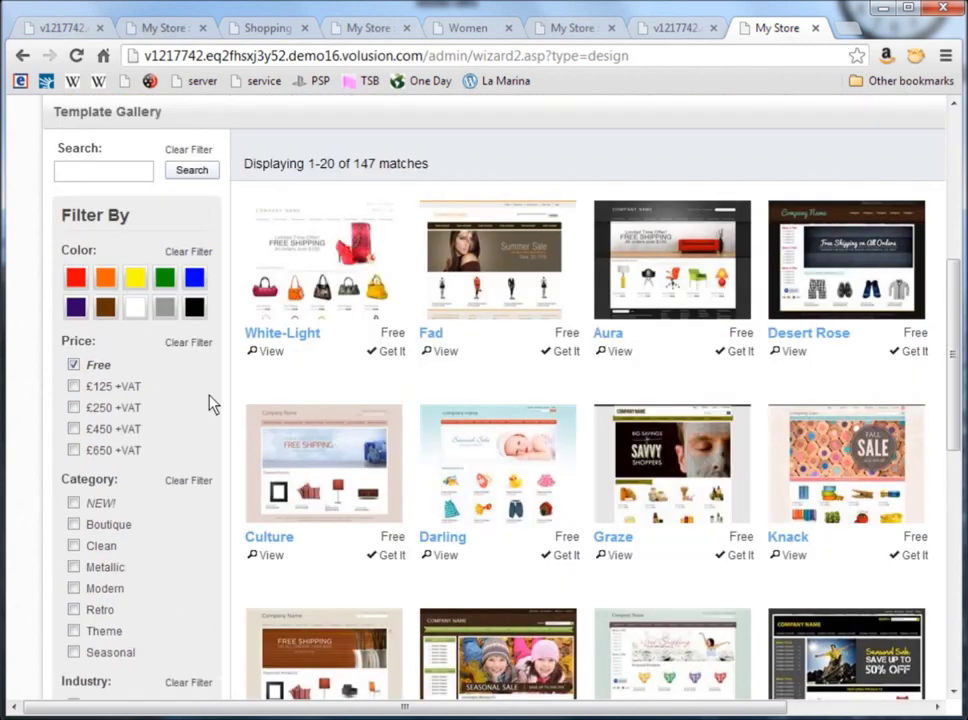
{"action": "scroll", "coordinate": [210, 402], "scroll_direction": "down", "scroll_amount": 4}
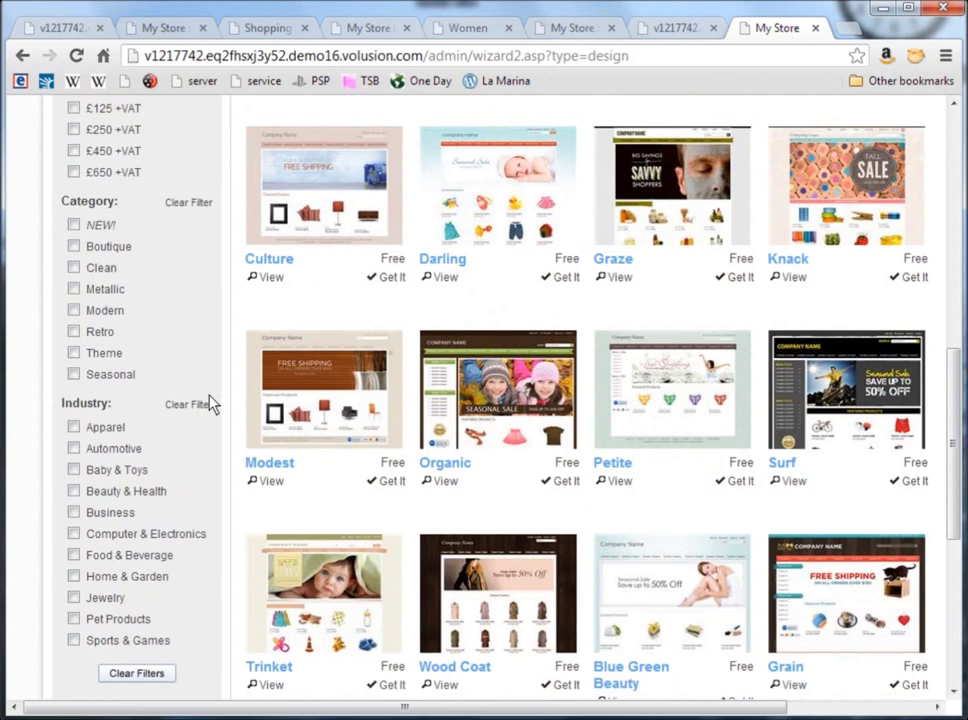
{"action": "mouse_move", "coordinate": [480, 592]}
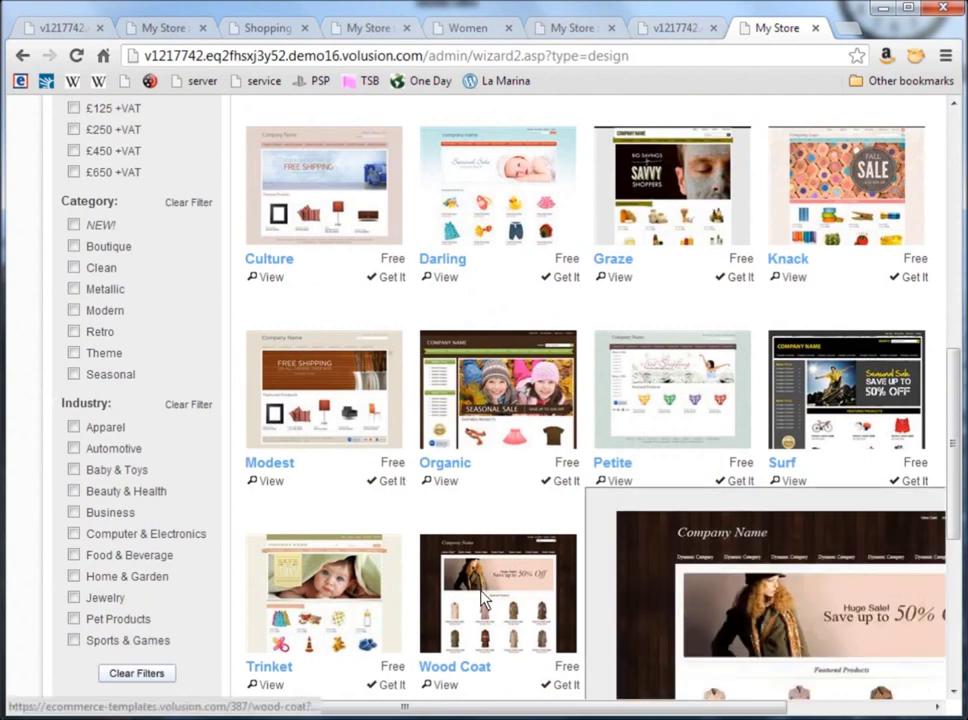
{"action": "left_click", "coordinate": [481, 592]}
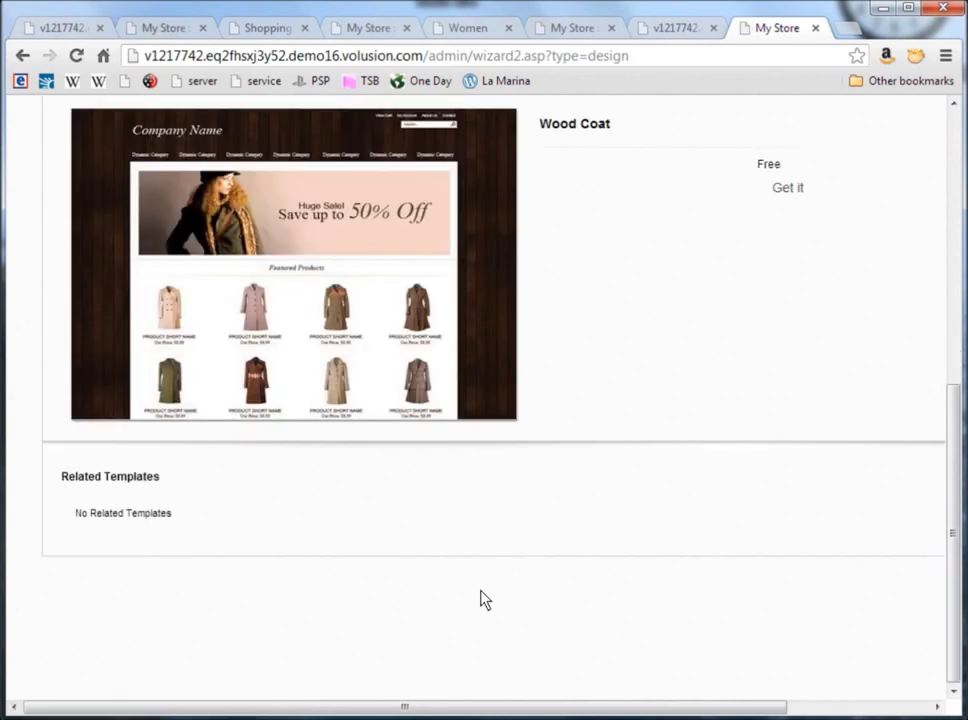
{"action": "left_click", "coordinate": [790, 192]}
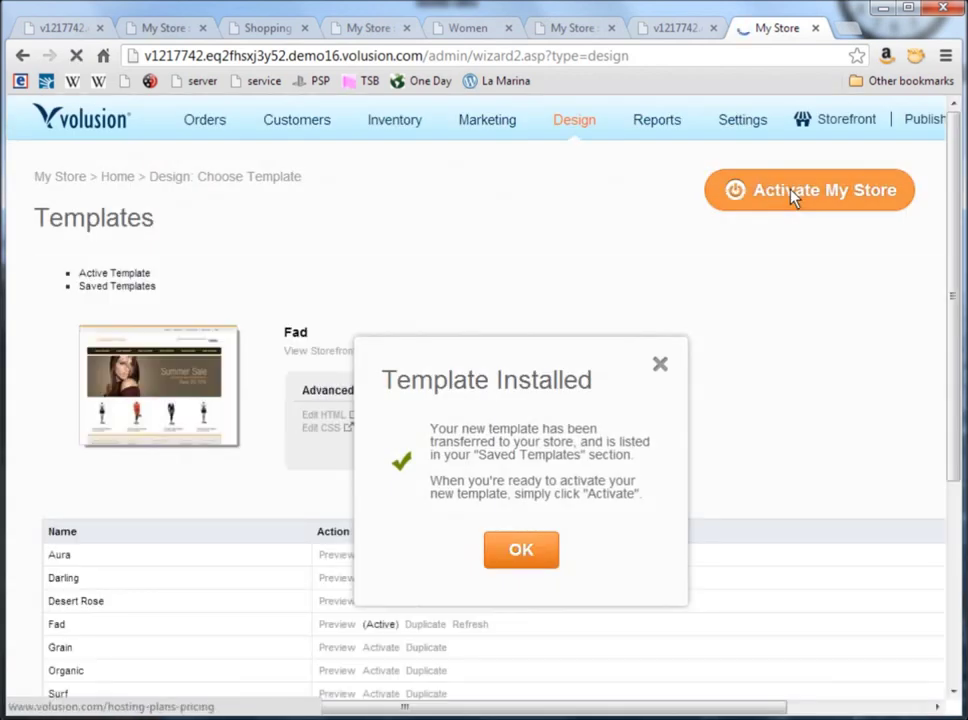
{"action": "scroll", "coordinate": [793, 197], "scroll_direction": "down", "scroll_amount": 5}
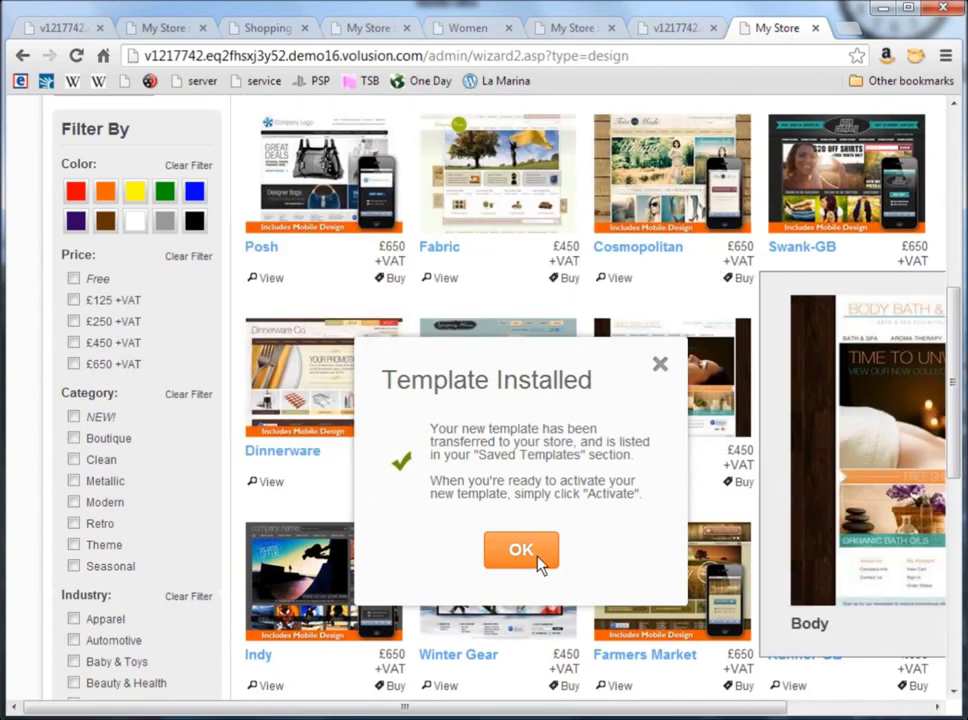
{"action": "left_click", "coordinate": [540, 562]}
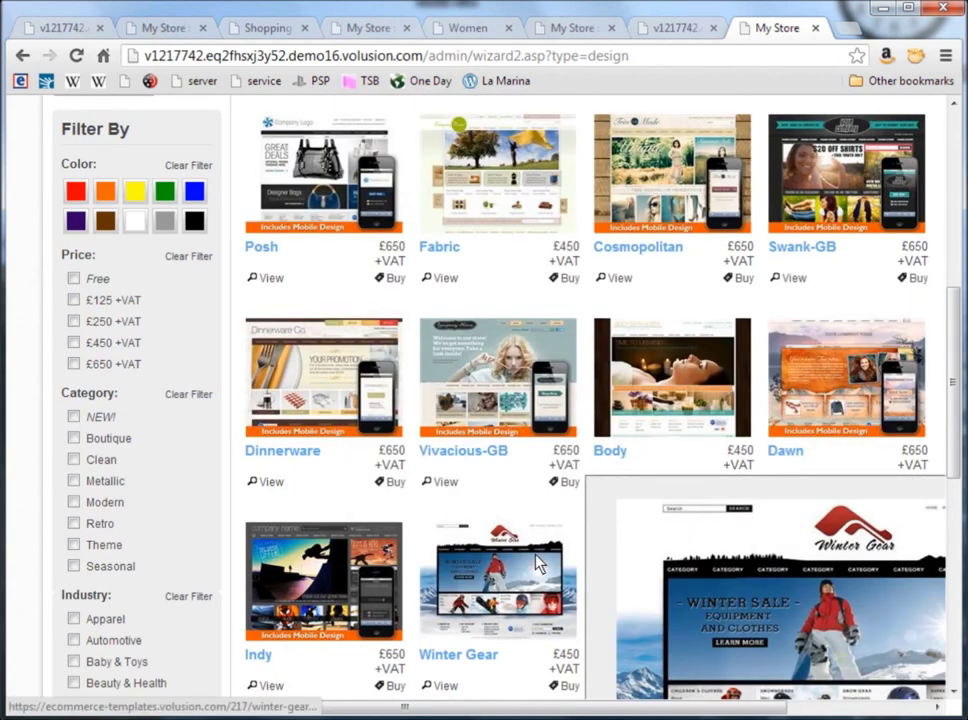
{"action": "scroll", "coordinate": [538, 563], "scroll_direction": "up", "scroll_amount": 3}
Activate Wood Coat from the Saved Templates list, replacing Fad as the active template.
{"action": "scroll", "coordinate": [538, 563], "scroll_direction": "up", "scroll_amount": 2}
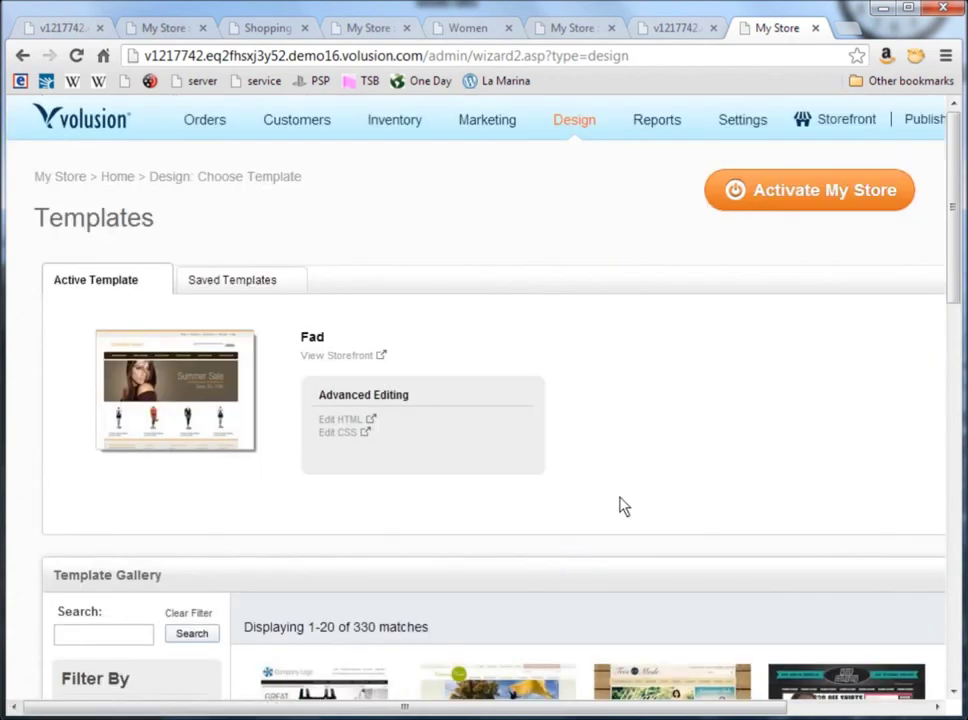
{"action": "scroll", "coordinate": [637, 486], "scroll_direction": "down", "scroll_amount": 2}
{"action": "scroll", "coordinate": [640, 488], "scroll_direction": "down", "scroll_amount": 2}
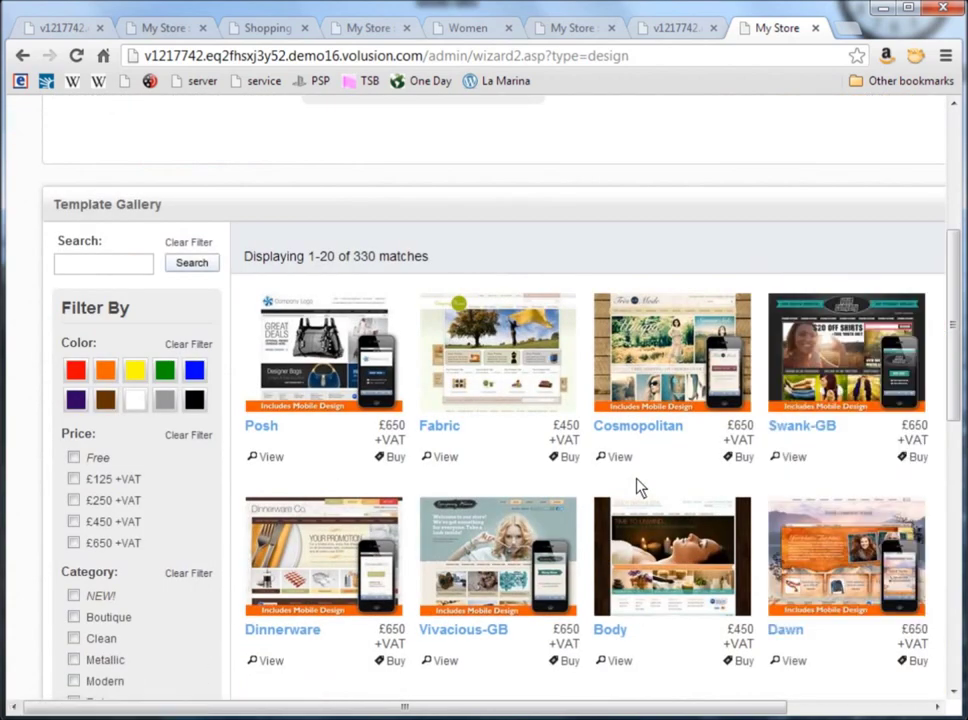
{"action": "scroll", "coordinate": [585, 486], "scroll_direction": "up", "scroll_amount": 4}
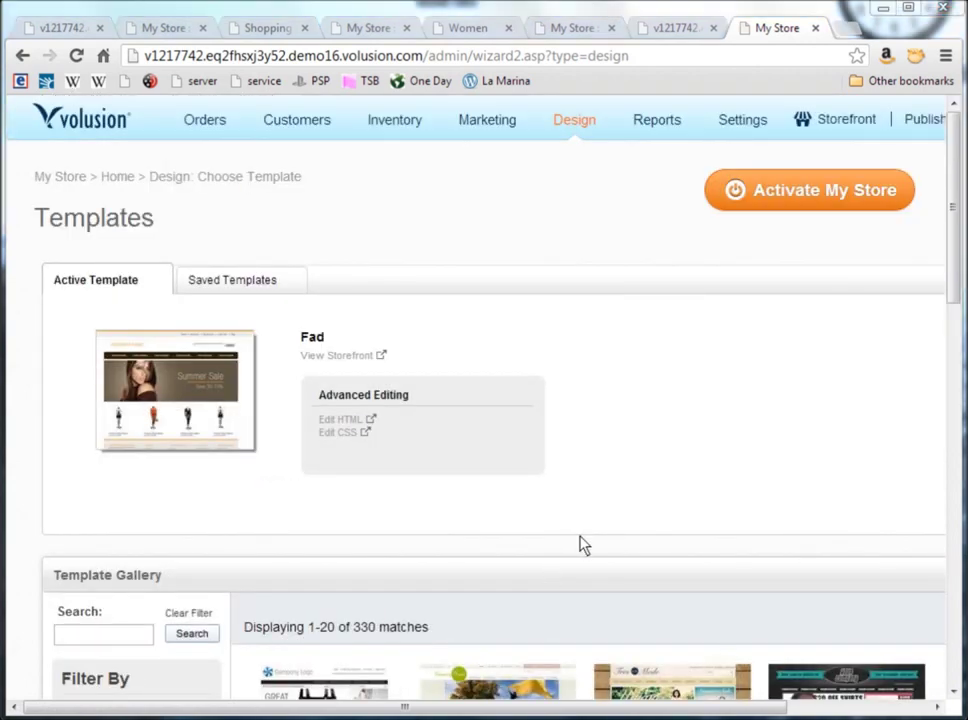
{"action": "left_click", "coordinate": [248, 290]}
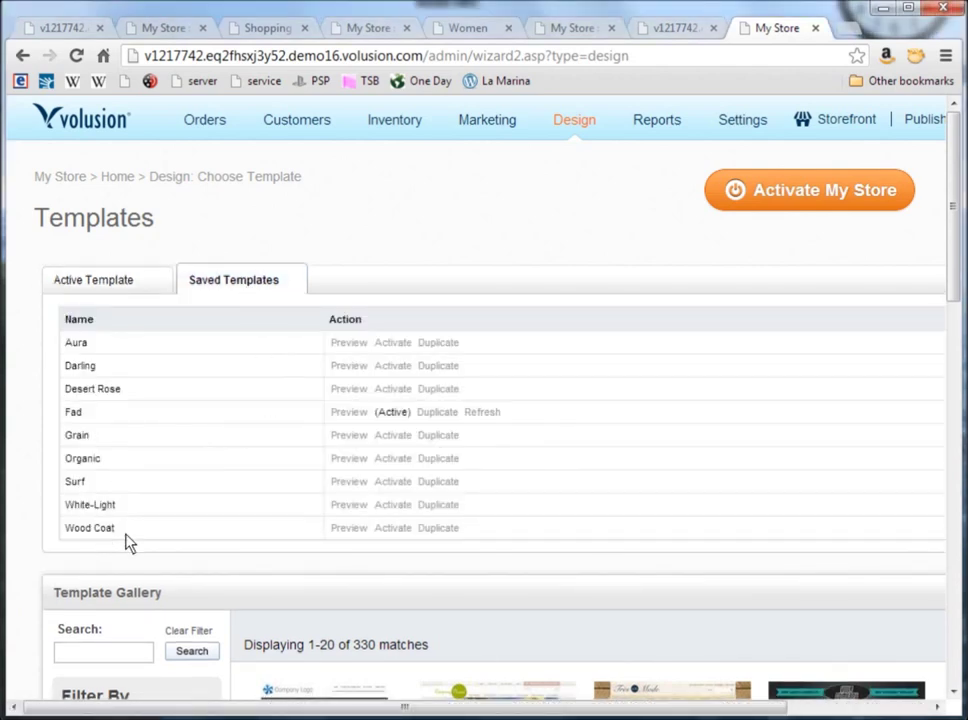
{"action": "left_click", "coordinate": [392, 530]}
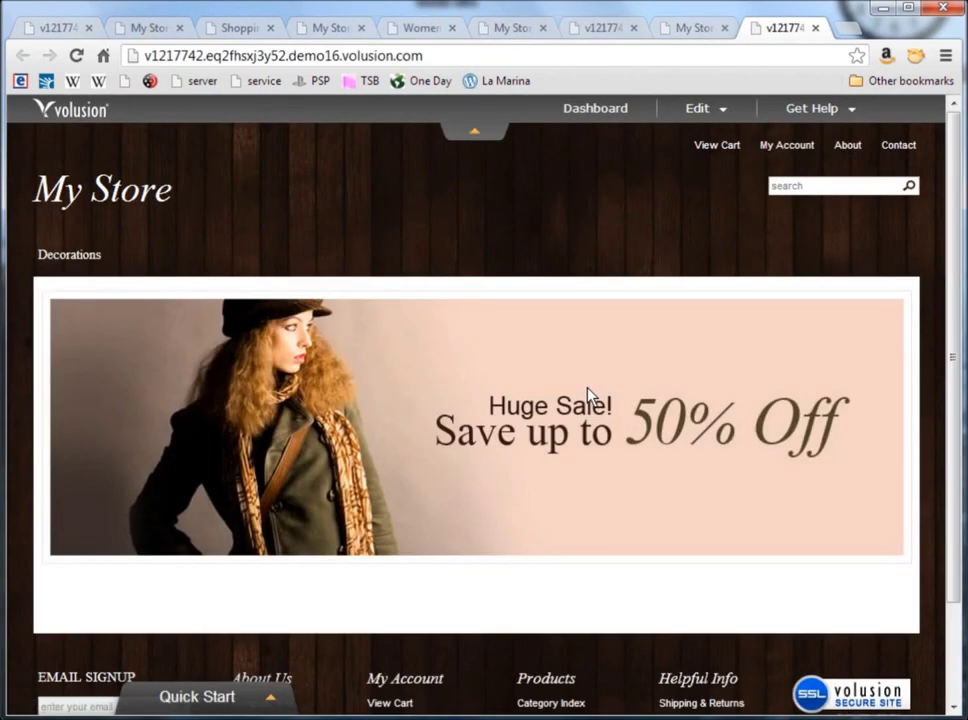
Go to the storefront's Decorations category and its 'for Christmas' subcategory.
{"action": "scroll", "coordinate": [536, 530], "scroll_direction": "down", "scroll_amount": 2}
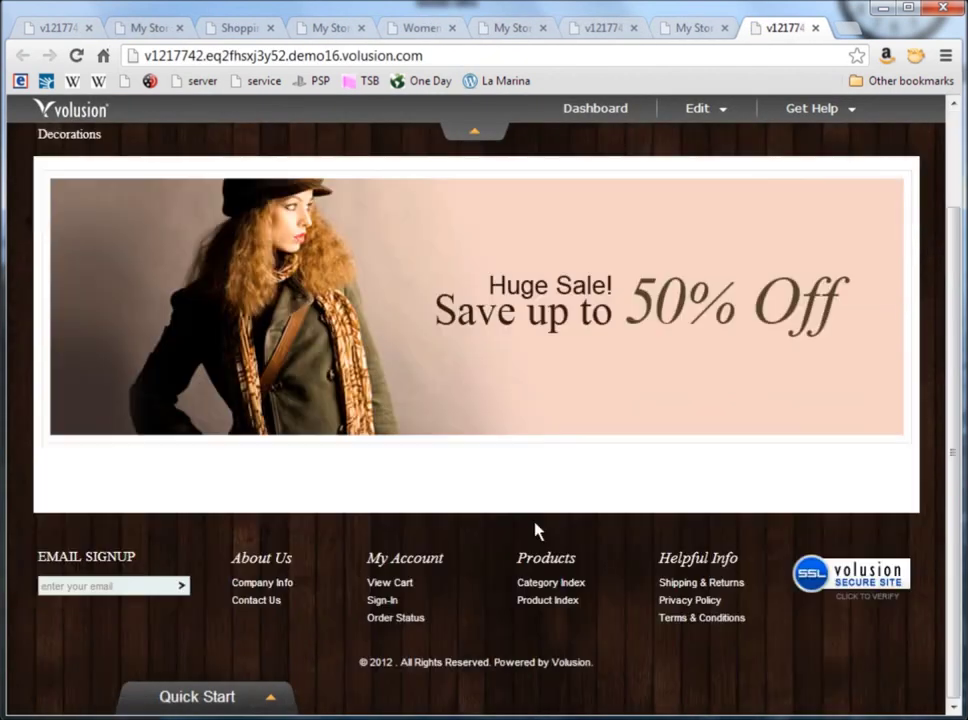
{"action": "scroll", "coordinate": [537, 530], "scroll_direction": "up", "scroll_amount": 2}
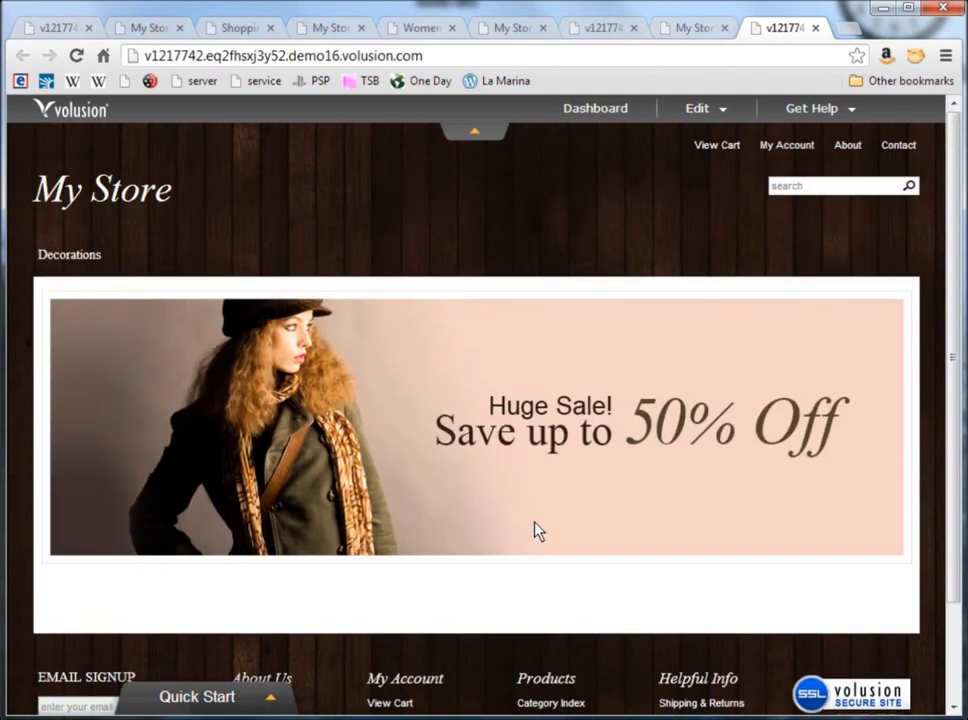
{"action": "left_click", "coordinate": [71, 258]}
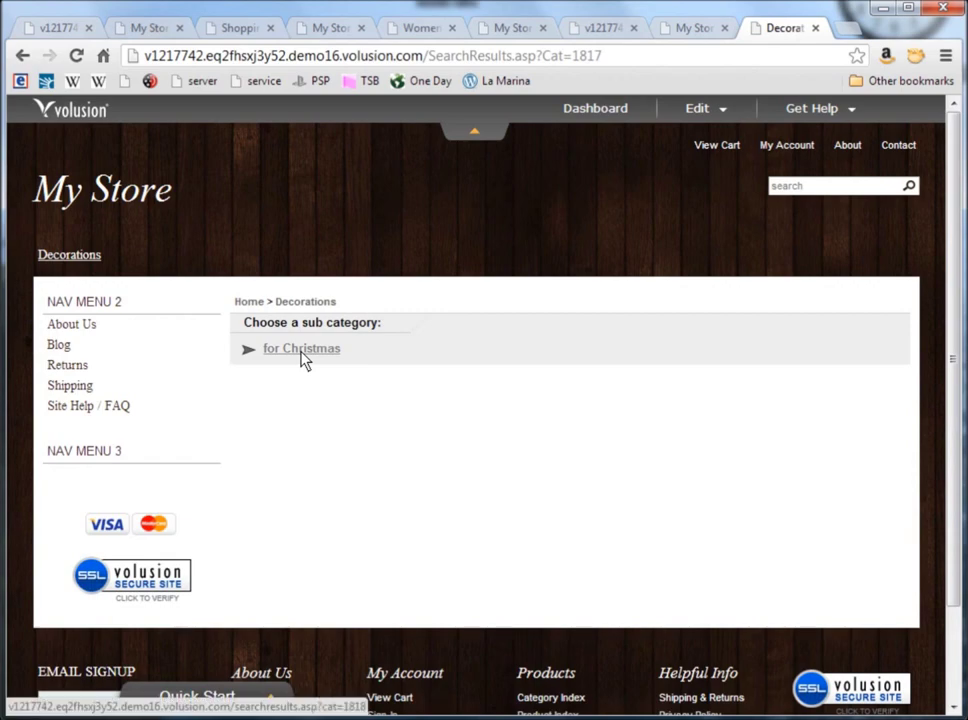
{"action": "left_click", "coordinate": [301, 351]}
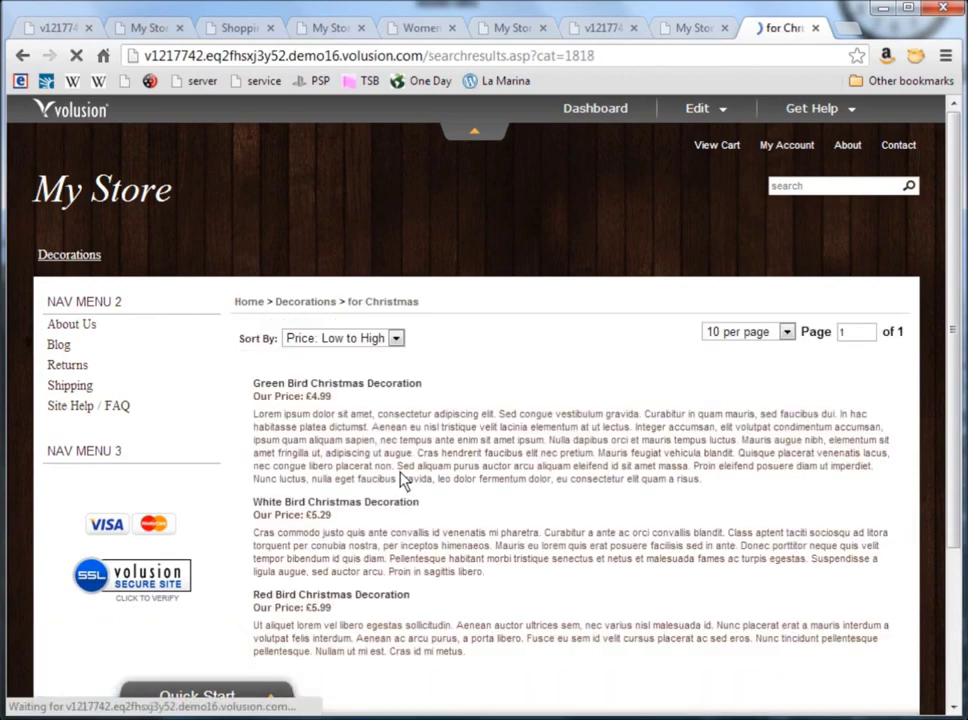
Review the Green, White and Red Bird decorations, then open the Green Bird Christmas Decoration.
{"action": "scroll", "coordinate": [524, 500], "scroll_direction": "down", "scroll_amount": 3}
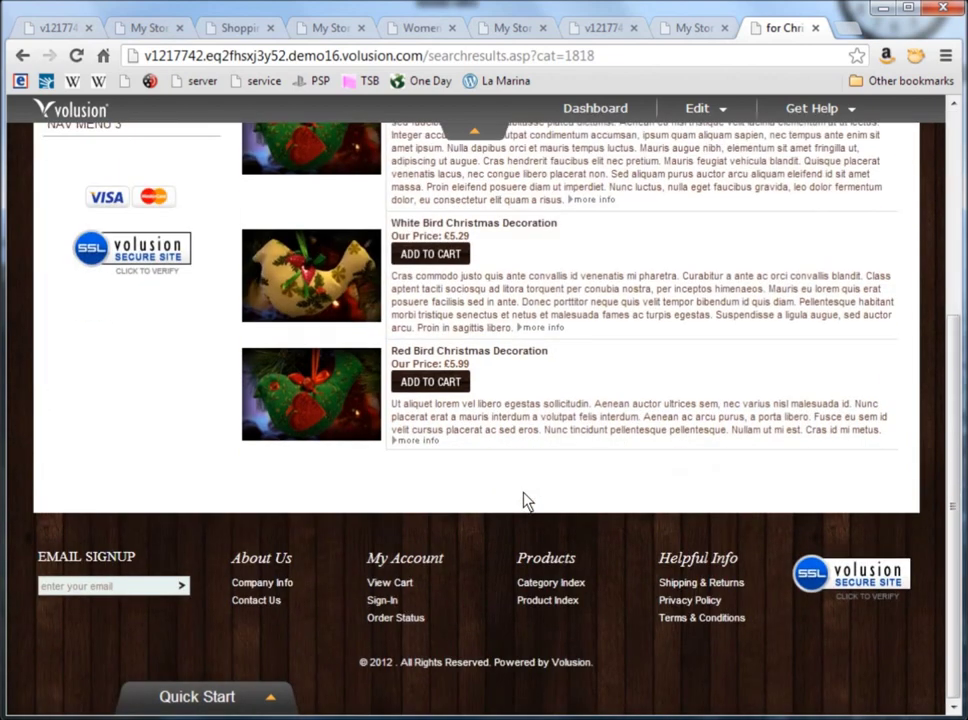
{"action": "scroll", "coordinate": [527, 502], "scroll_direction": "up", "scroll_amount": 3}
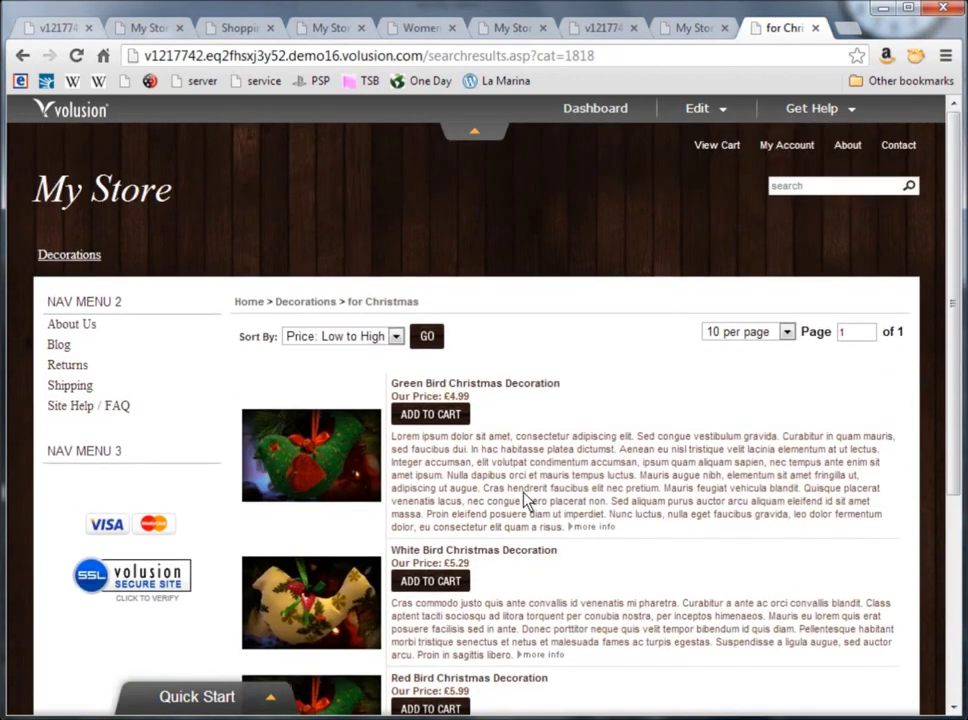
{"action": "scroll", "coordinate": [527, 502], "scroll_direction": "down", "scroll_amount": 2}
{"action": "scroll", "coordinate": [527, 500], "scroll_direction": "down", "scroll_amount": 2}
{"action": "scroll", "coordinate": [525, 500], "scroll_direction": "up", "scroll_amount": 3}
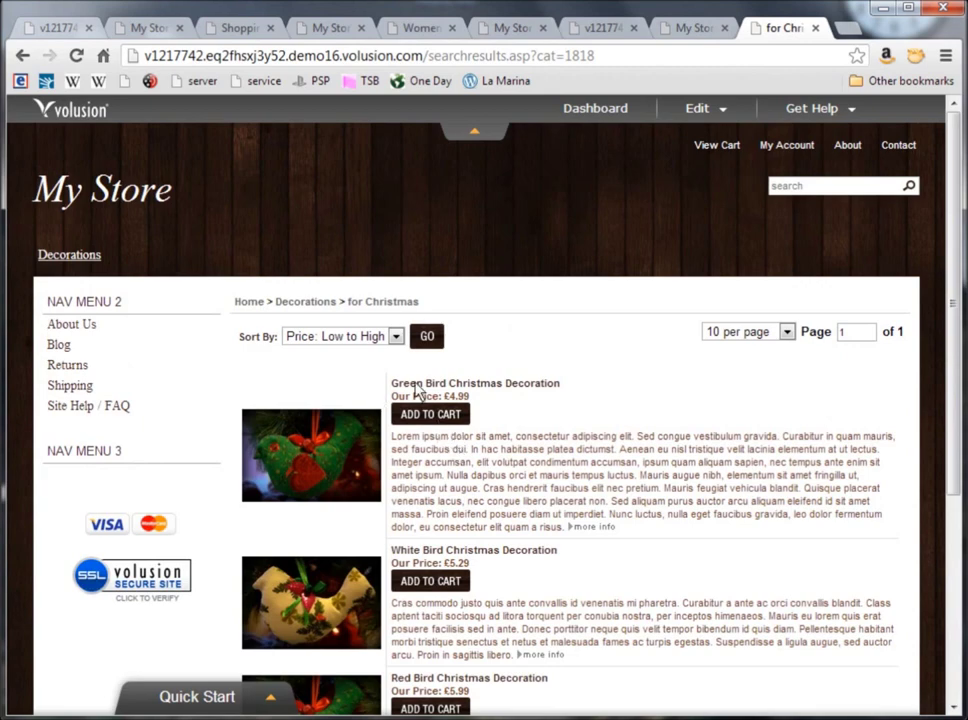
{"action": "left_click", "coordinate": [428, 414]}
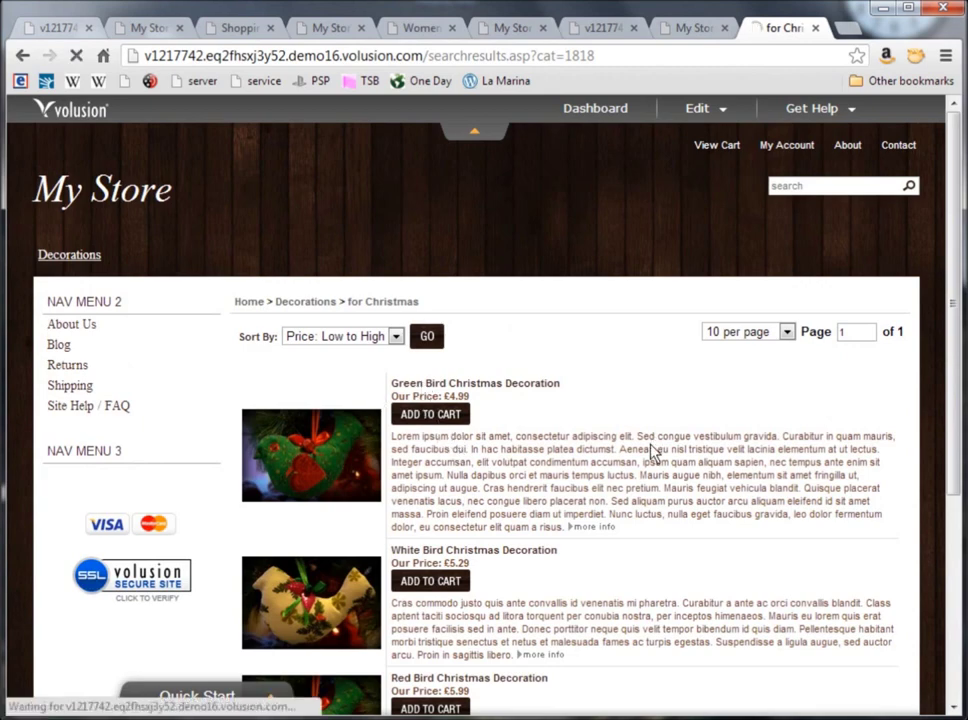
Look over the £4.99 Green Bird Christmas Decoration page, then go back to the My Store home page.
{"action": "scroll", "coordinate": [651, 453], "scroll_direction": "down", "scroll_amount": 2}
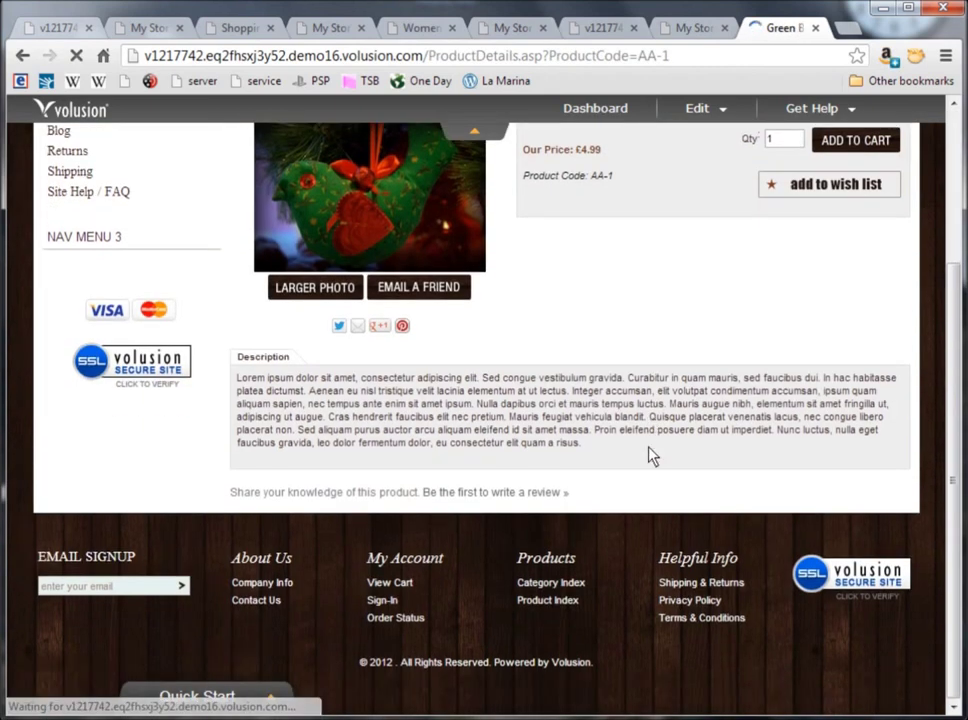
{"action": "scroll", "coordinate": [651, 455], "scroll_direction": "up", "scroll_amount": 1}
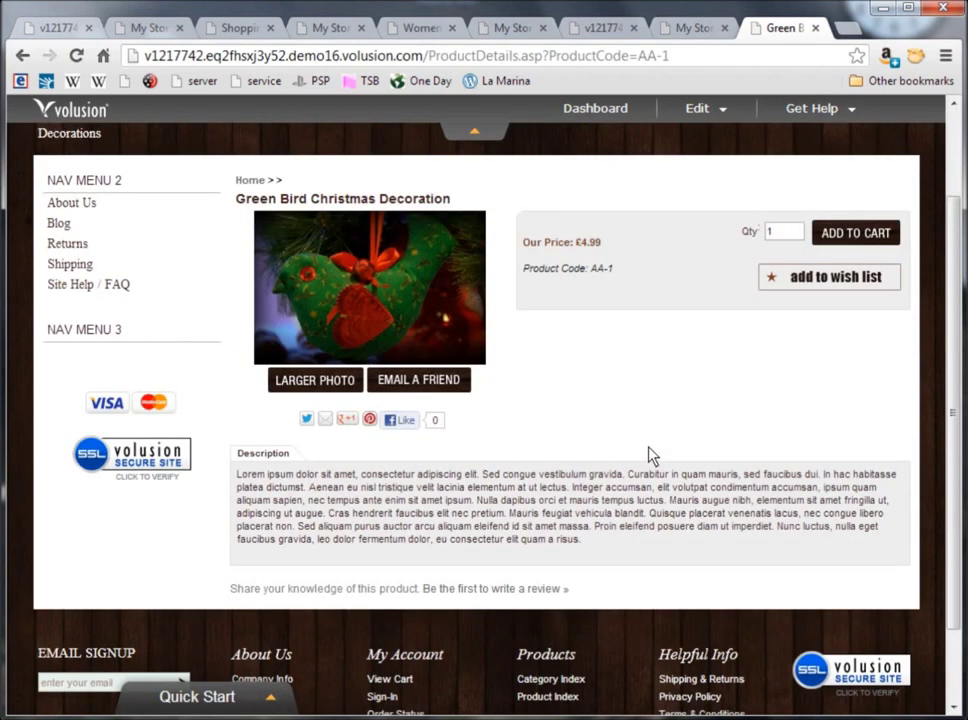
{"action": "scroll", "coordinate": [651, 455], "scroll_direction": "up", "scroll_amount": 1}
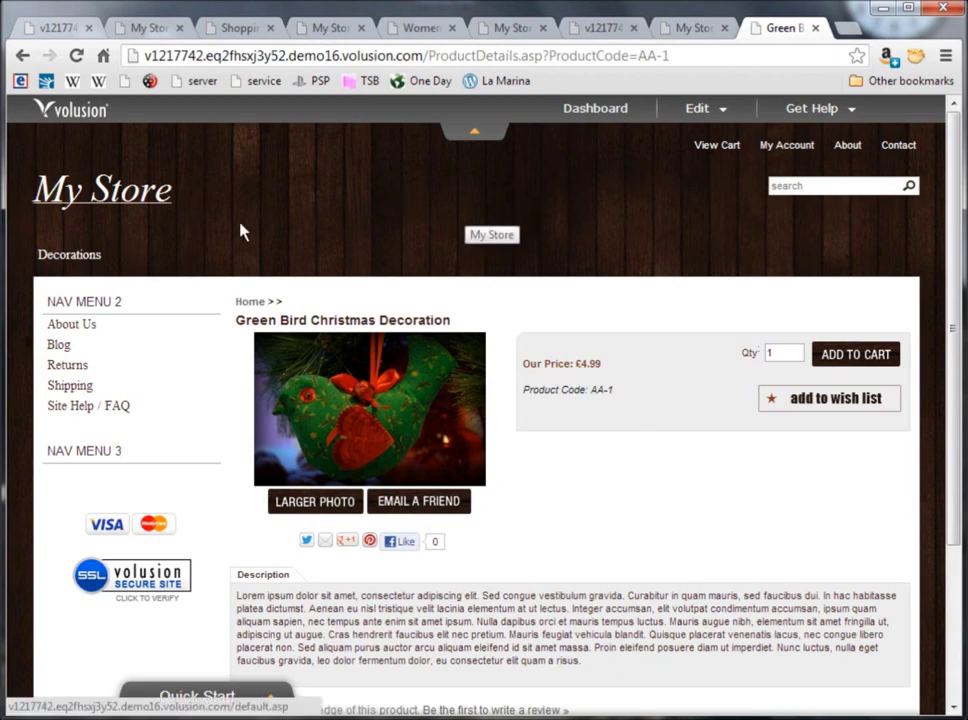
{"action": "left_click", "coordinate": [102, 190]}
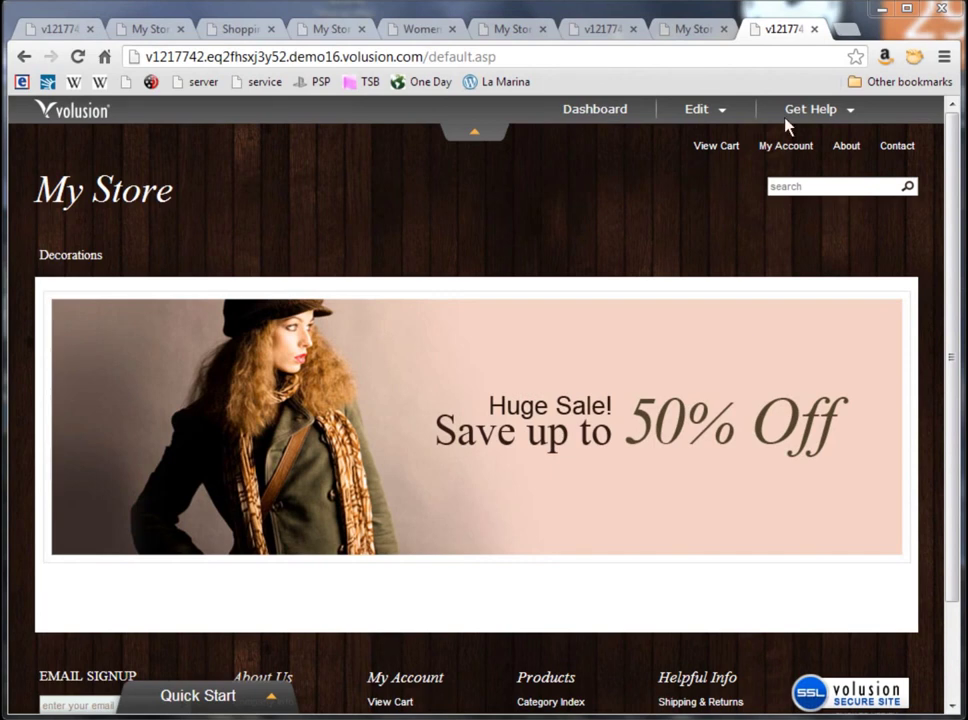
In the admin tab, open Design > Site Content and scroll the Articles table to the Default.asp home page articles.
{"action": "left_click", "coordinate": [703, 34]}
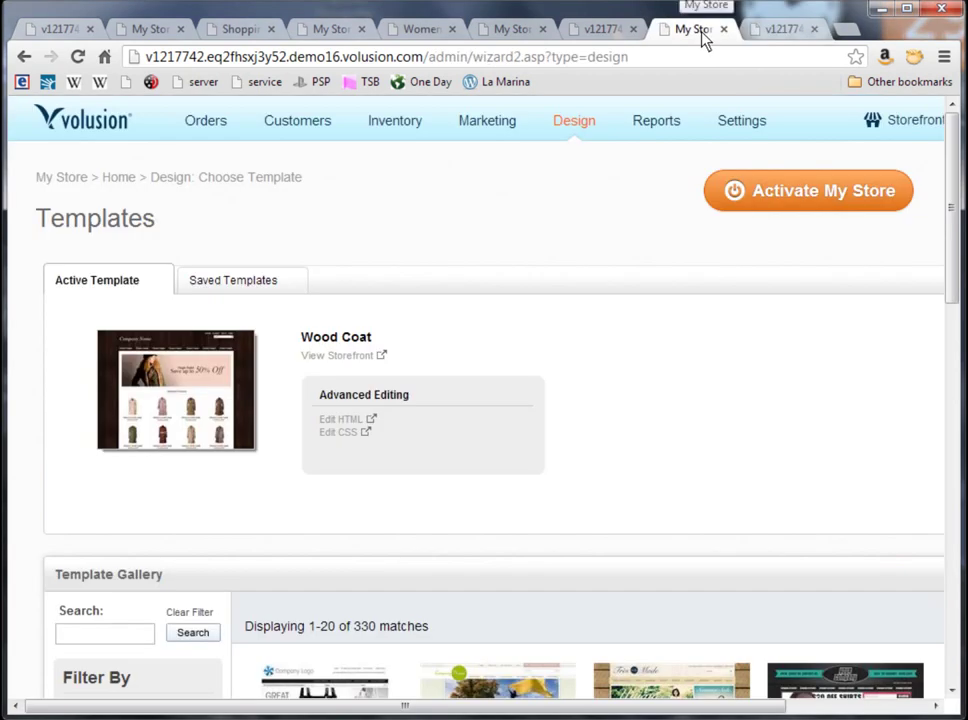
{"action": "mouse_move", "coordinate": [595, 128]}
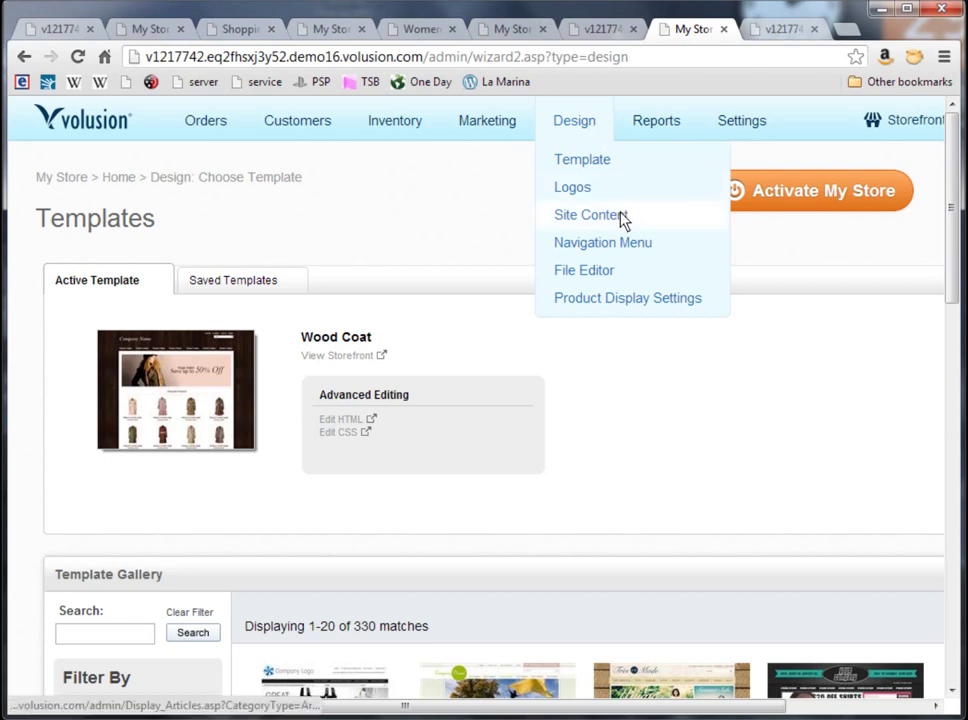
{"action": "left_click", "coordinate": [588, 215]}
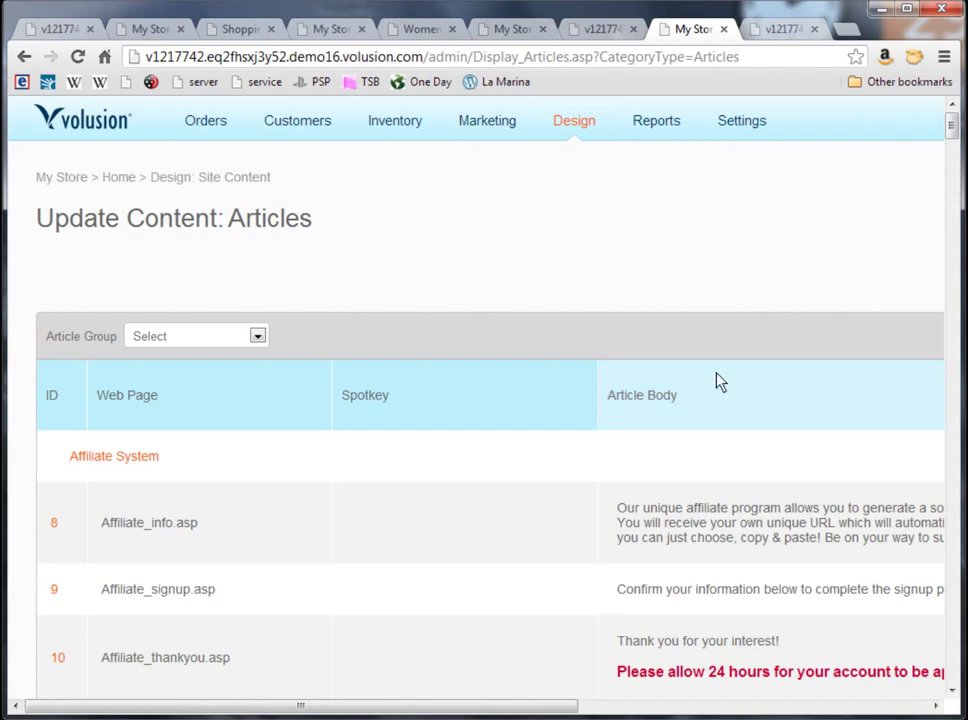
{"action": "scroll", "coordinate": [737, 567], "scroll_direction": "down", "scroll_amount": 2}
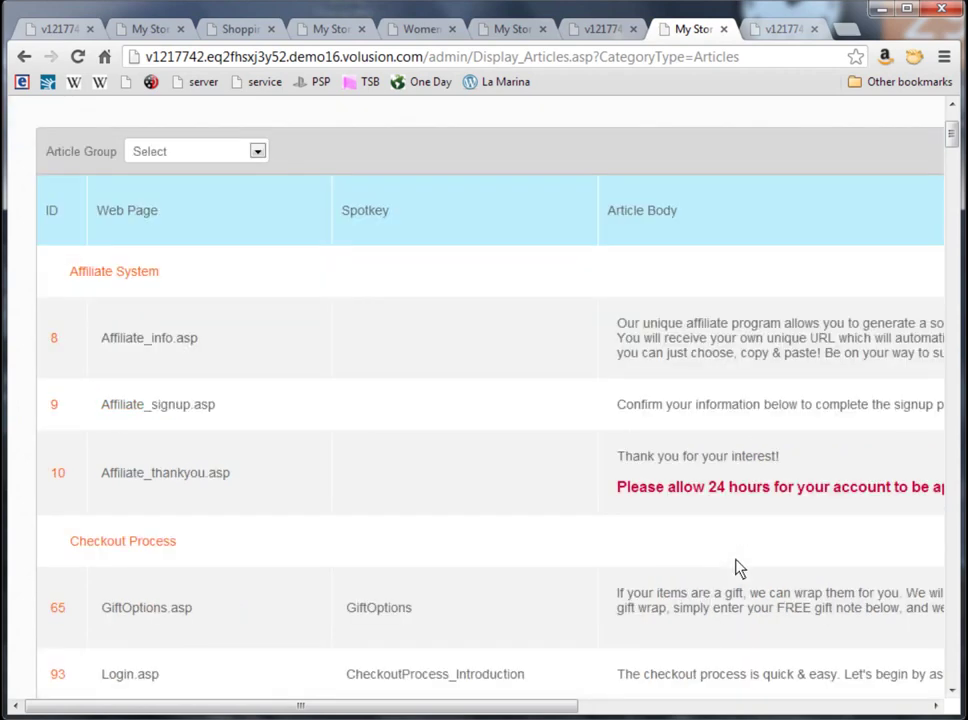
{"action": "scroll", "coordinate": [737, 567], "scroll_direction": "down", "scroll_amount": 6}
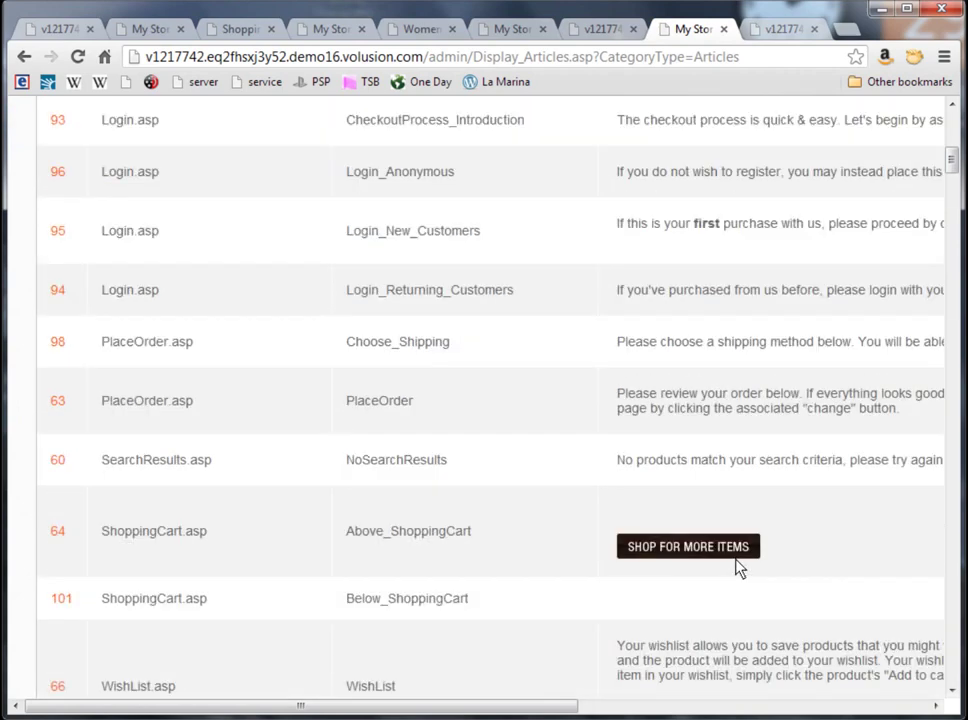
{"action": "scroll", "coordinate": [737, 567], "scroll_direction": "down", "scroll_amount": 1}
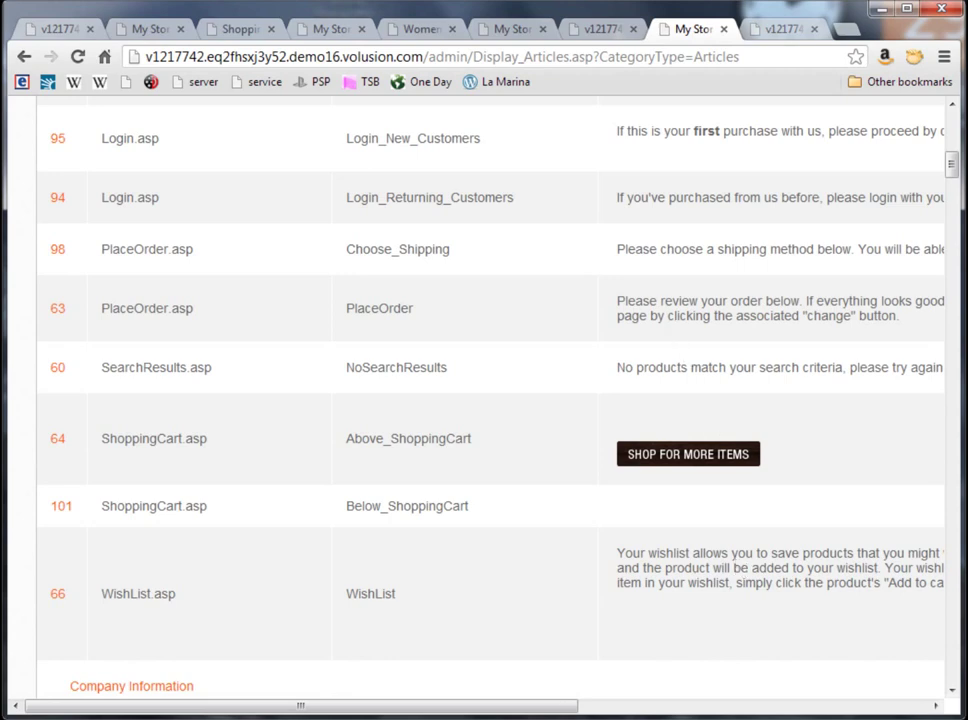
{"action": "left_click_drag", "start_coordinate": [520, 709], "coordinate": [435, 710]}
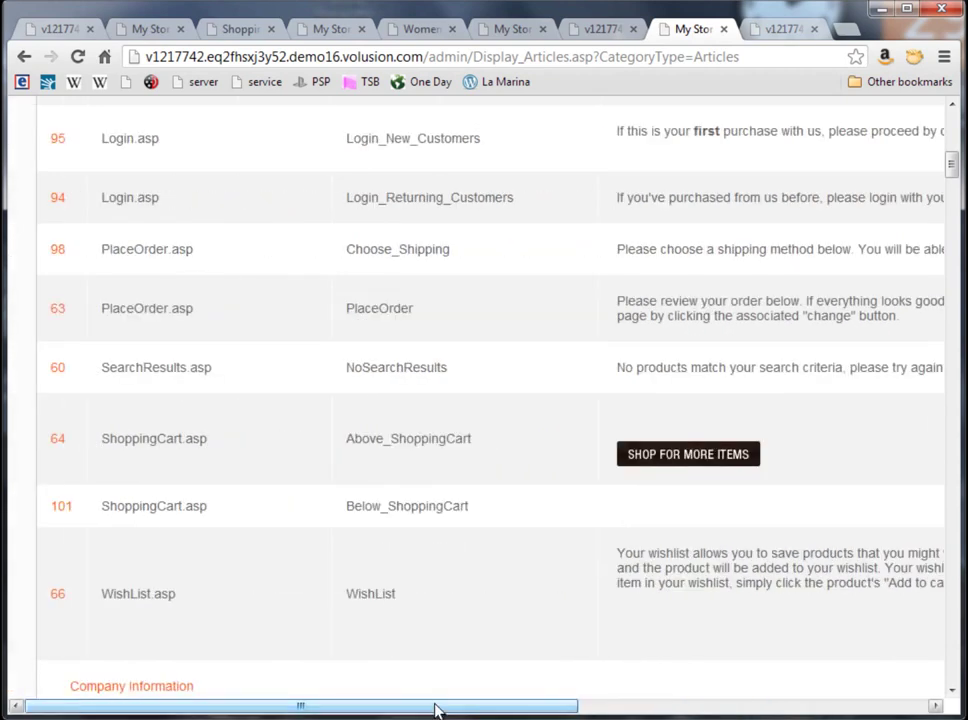
{"action": "scroll", "coordinate": [700, 412], "scroll_direction": "down", "scroll_amount": 13}
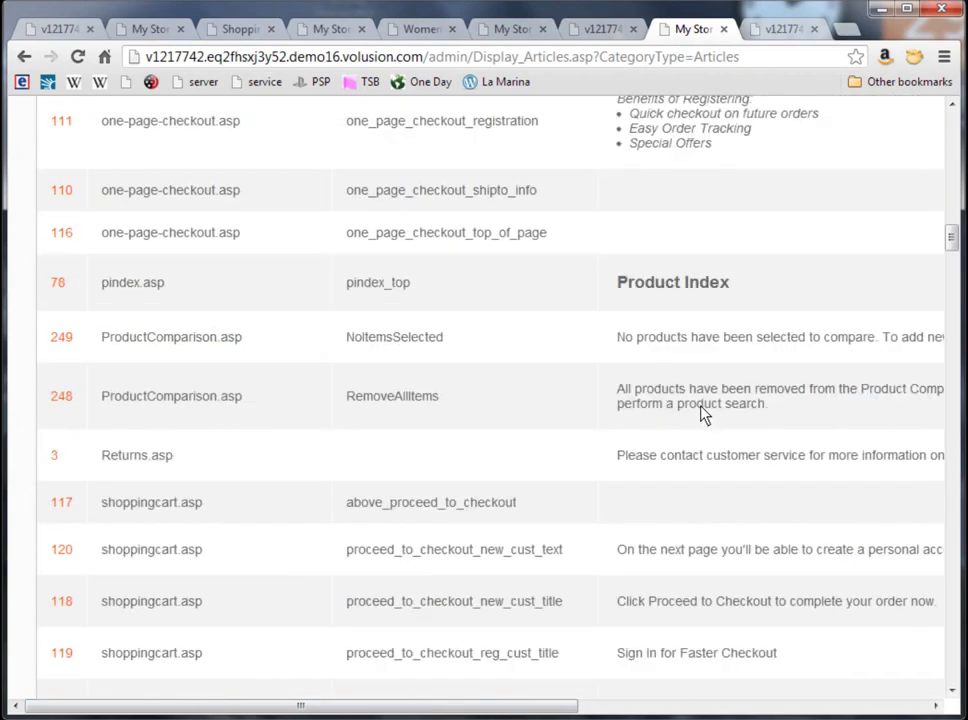
{"action": "scroll", "coordinate": [703, 412], "scroll_direction": "down", "scroll_amount": 20}
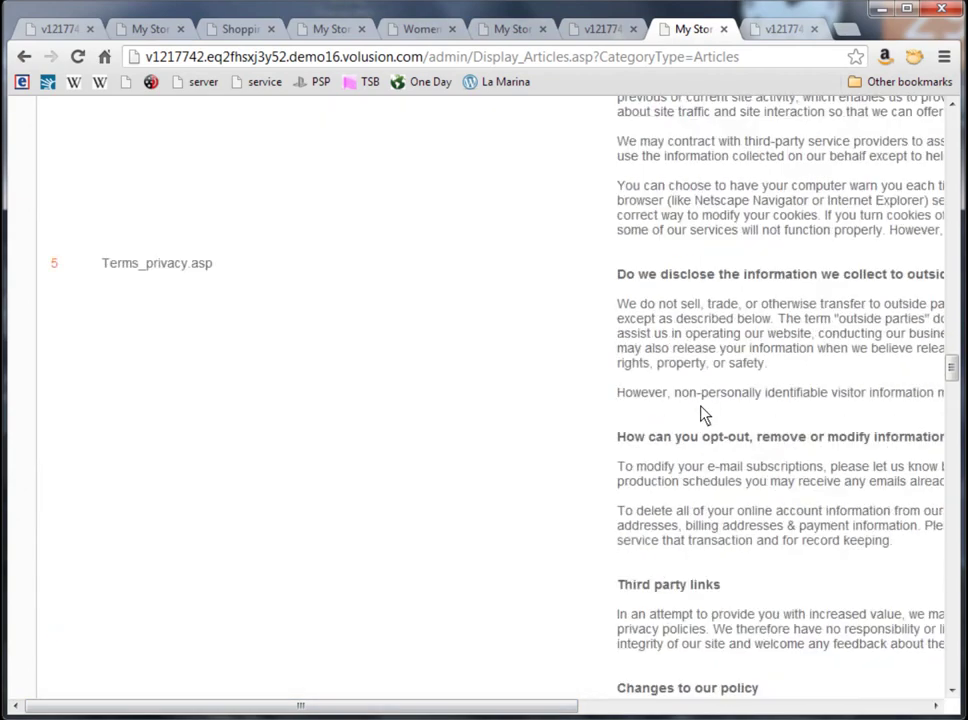
{"action": "scroll", "coordinate": [701, 410], "scroll_direction": "down", "scroll_amount": 15}
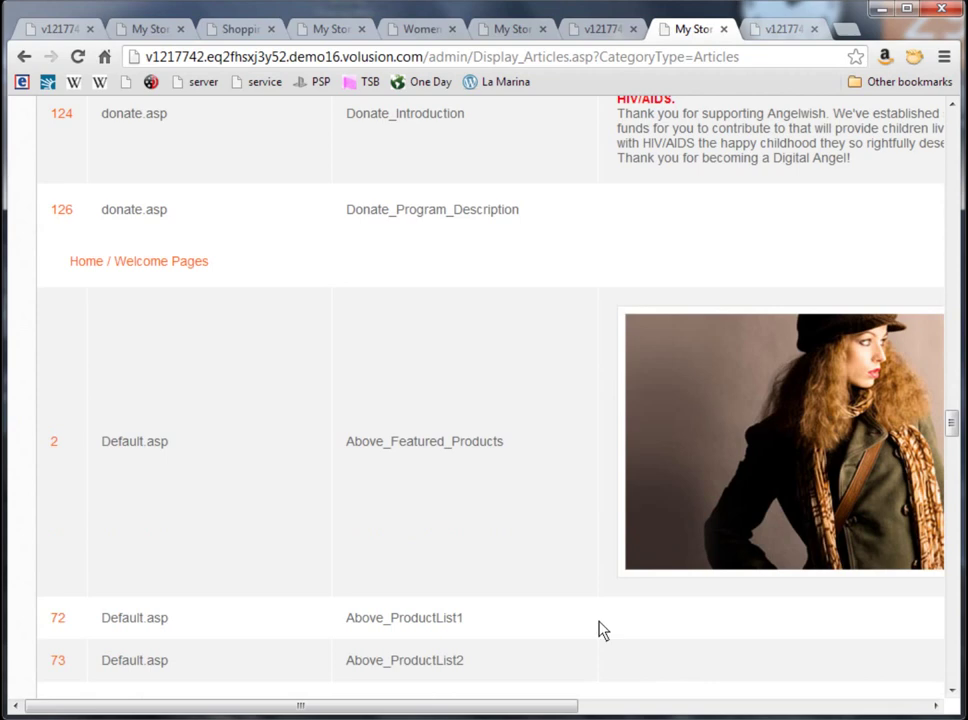
{"action": "left_click_drag", "start_coordinate": [570, 706], "coordinate": [610, 706]}
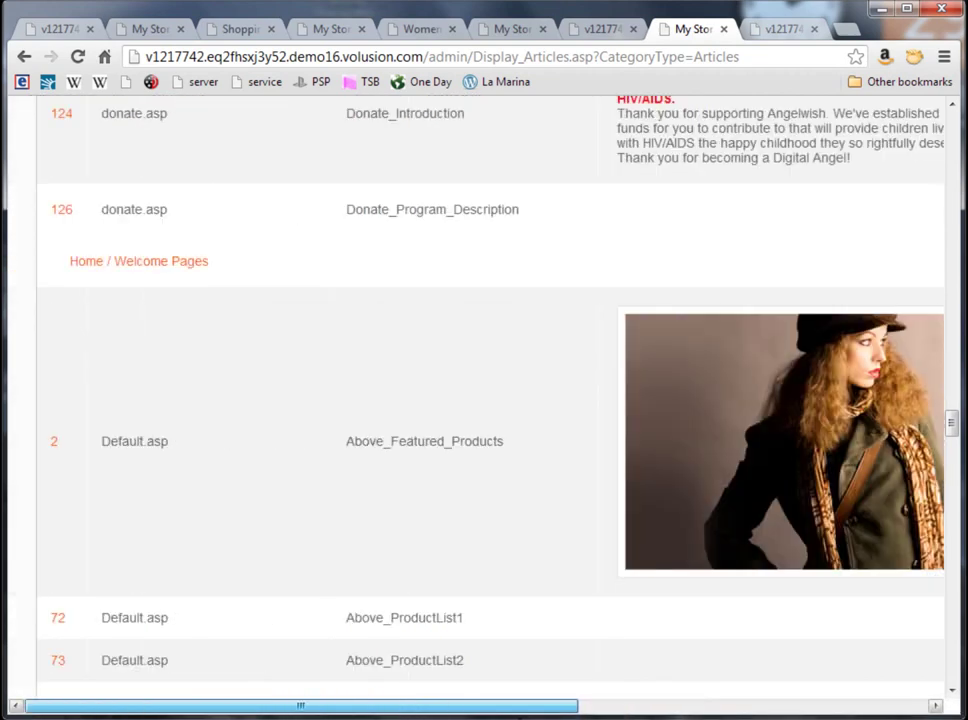
Open Default.asp article ID 2 (Above_Featured_Products), click into its body, then return to the storefront tab.
{"action": "left_click", "coordinate": [54, 446]}
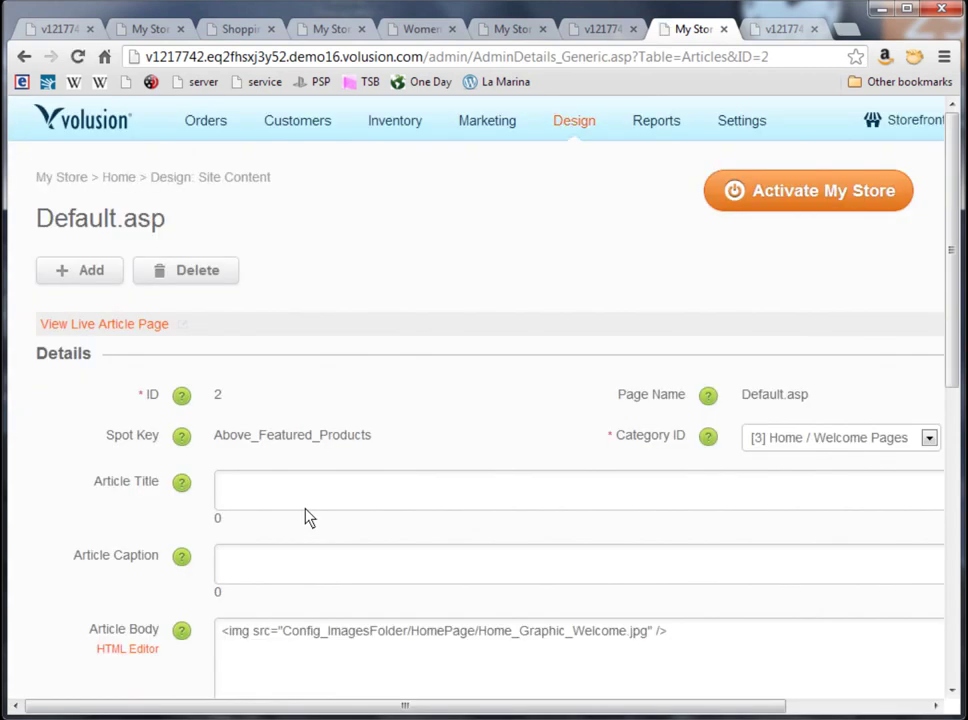
{"action": "scroll", "coordinate": [730, 564], "scroll_direction": "down", "scroll_amount": 3}
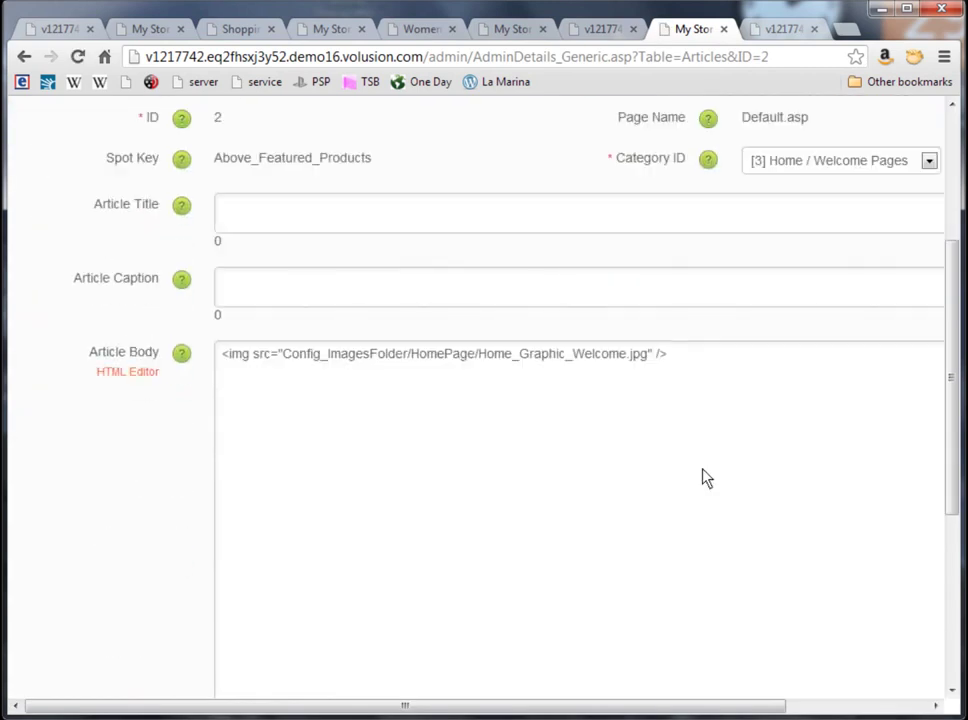
{"action": "left_click", "coordinate": [756, 387]}
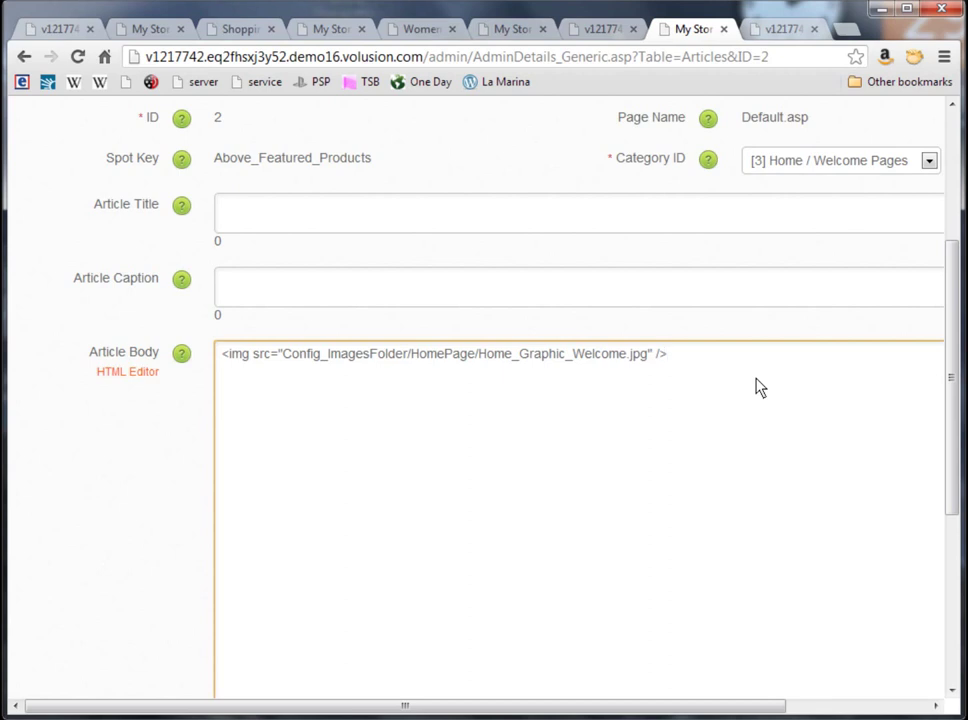
{"action": "left_click", "coordinate": [796, 36]}
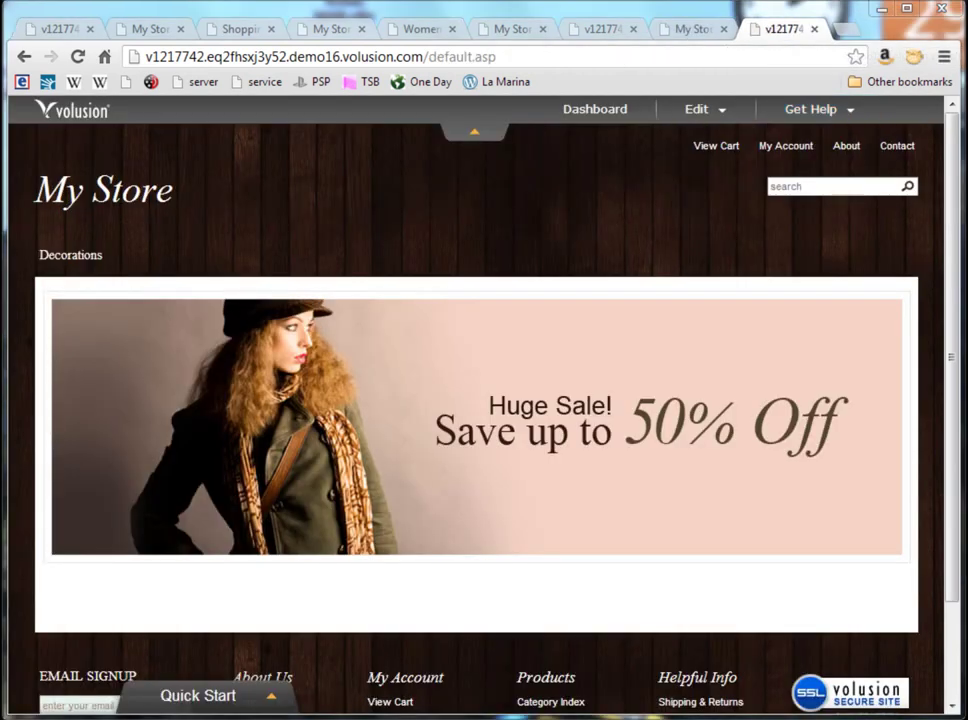